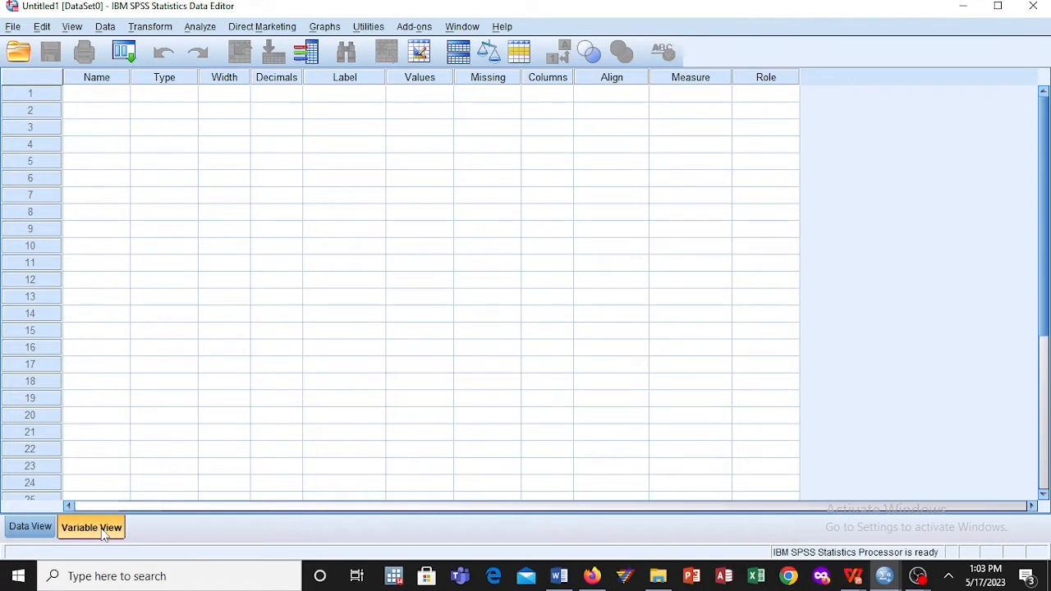
Step: Look at the empty data grid and return to the variable definitions
click(33, 529)
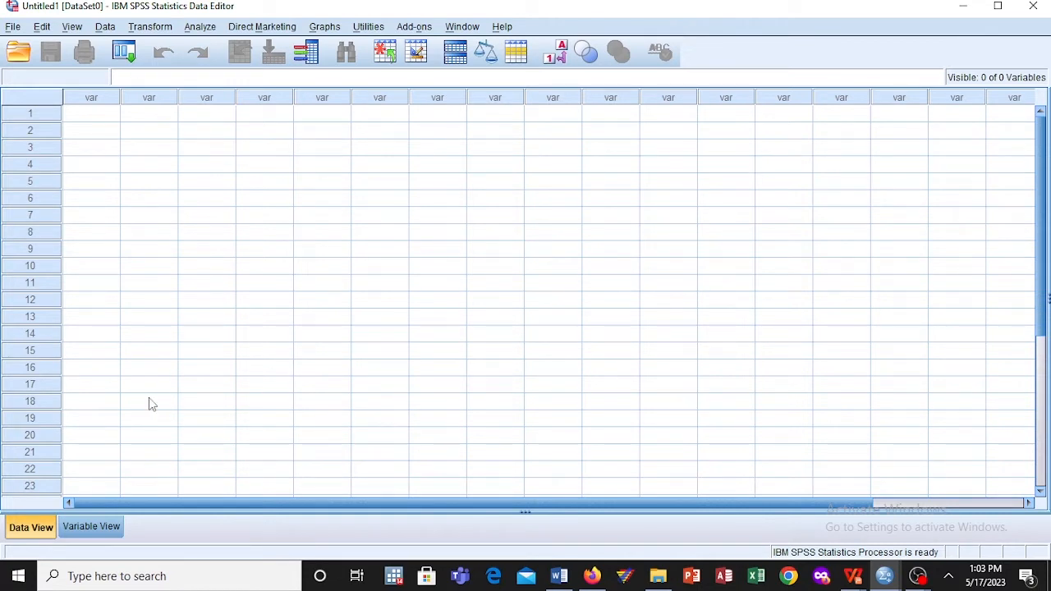
click(100, 526)
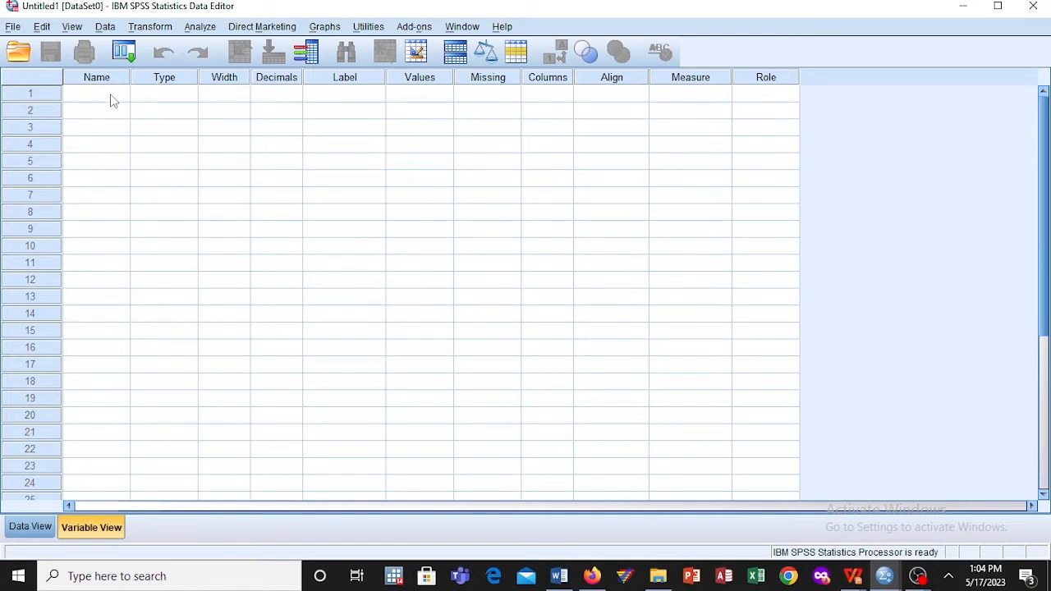
Step: Create a numeric variable in the first row and name it ID
click(184, 93)
click(189, 95)
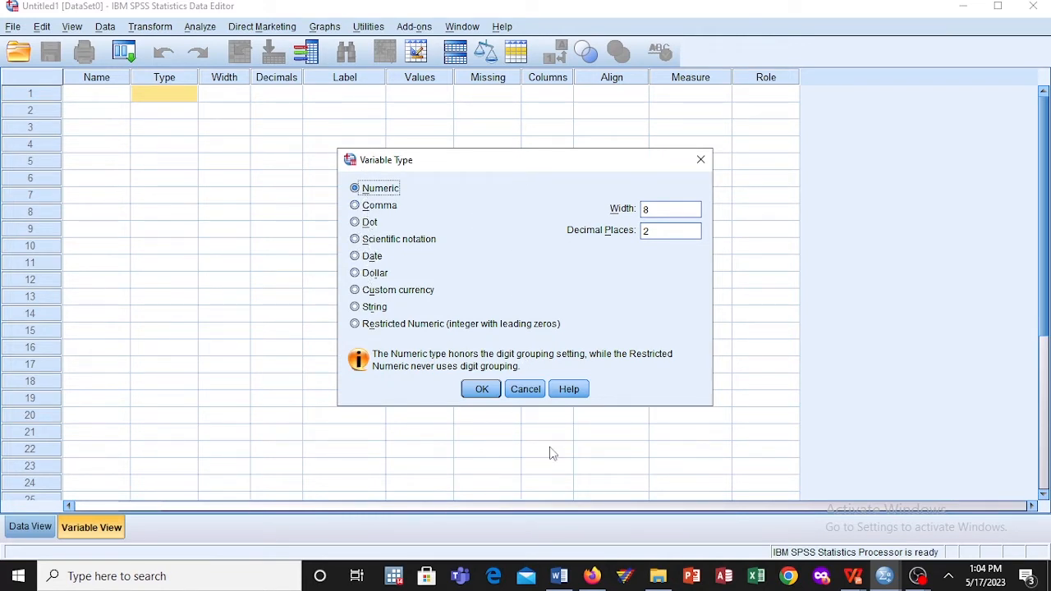
click(479, 389)
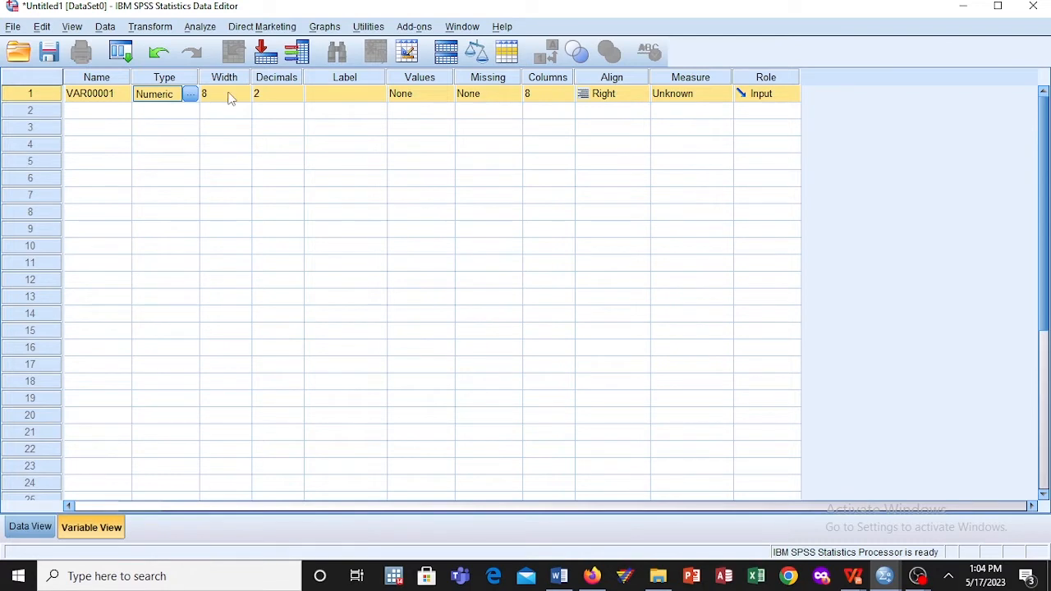
click(230, 92)
click(125, 96)
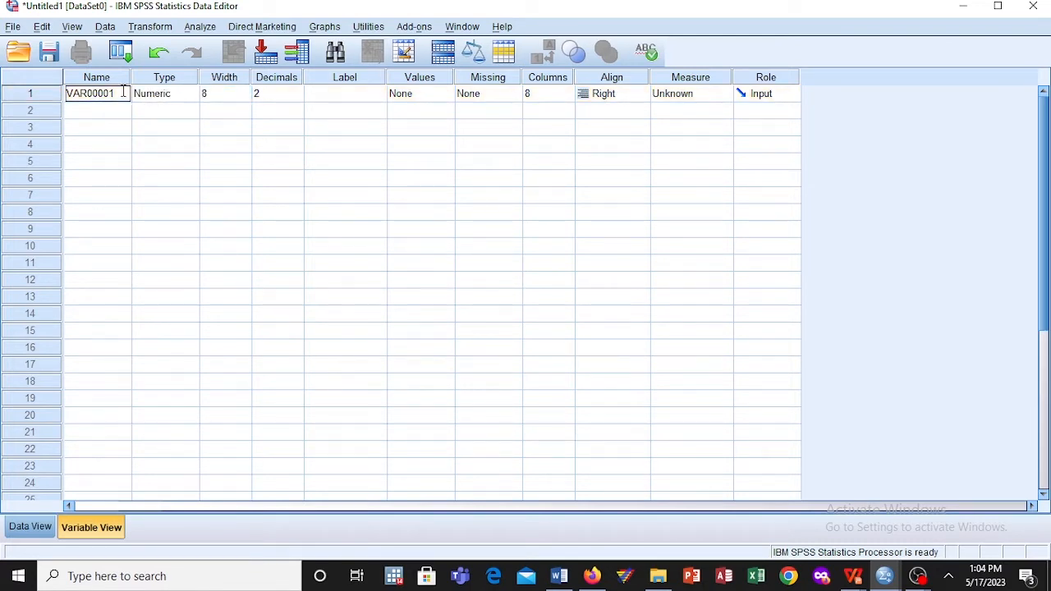
text(ID)
click(184, 94)
Step: Set the ID variable's width to 5 and its decimals to 0
click(230, 98)
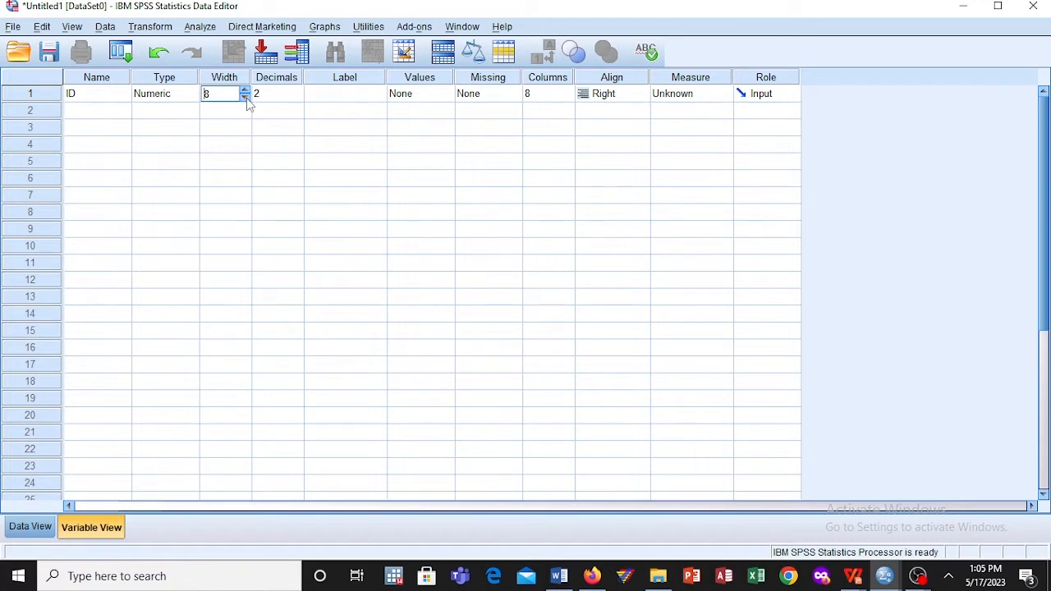
click(246, 97)
click(245, 96)
click(246, 97)
click(283, 96)
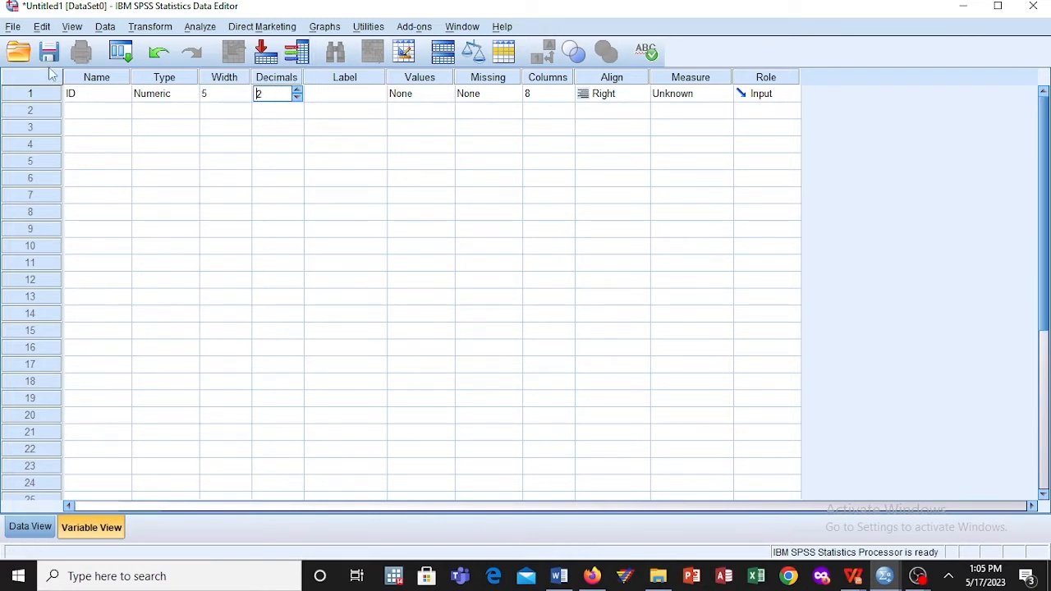
click(297, 97)
click(297, 97)
Step: Label the ID variable "Identification"
click(343, 100)
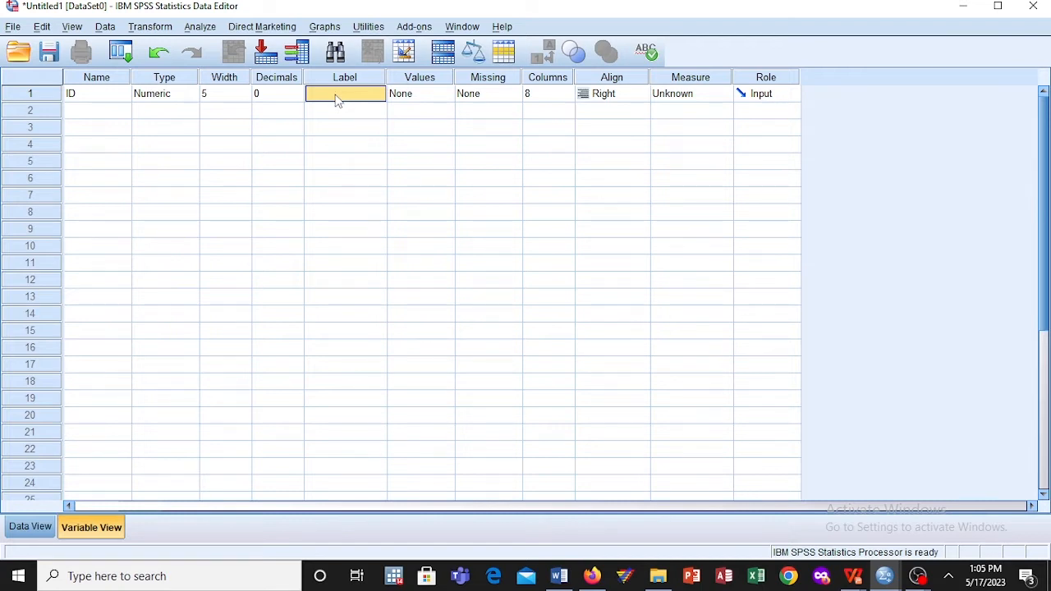
double_click(336, 94)
text(Iden)
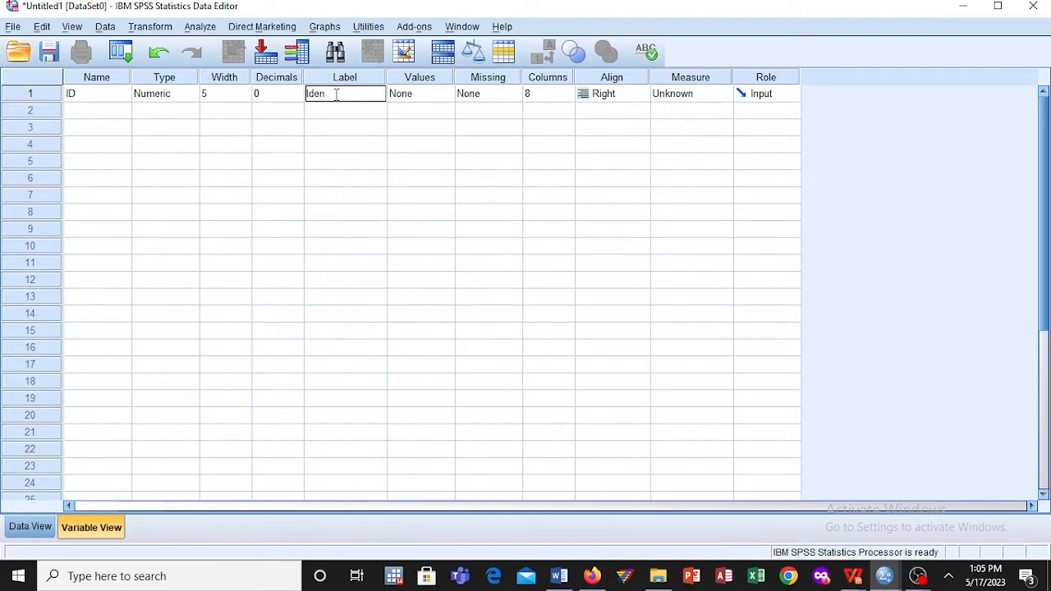
text(tification)
click(423, 97)
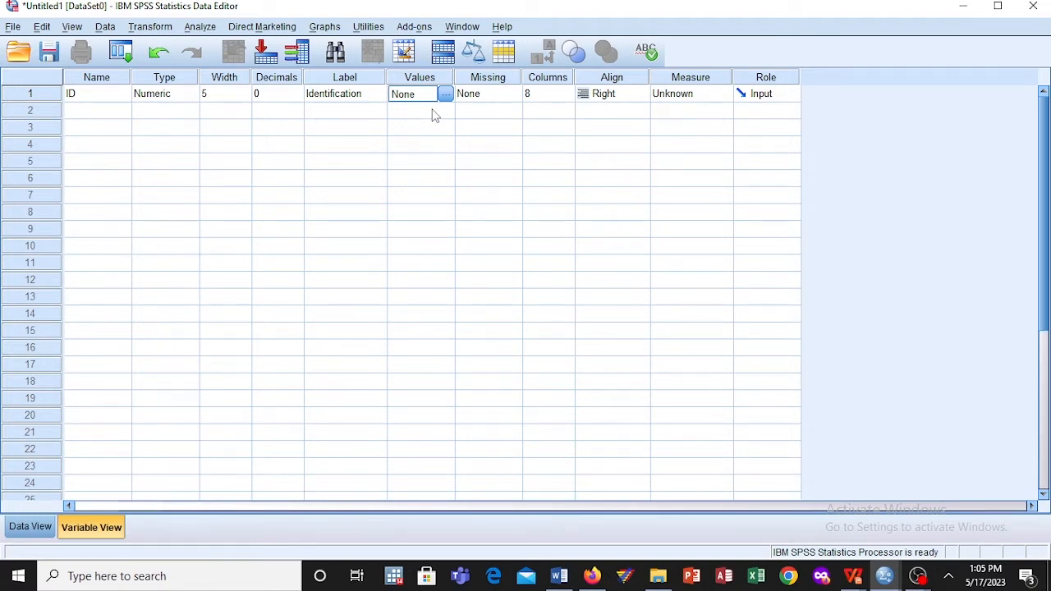
Step: Confirm the no missing values setting for the ID variable
click(503, 100)
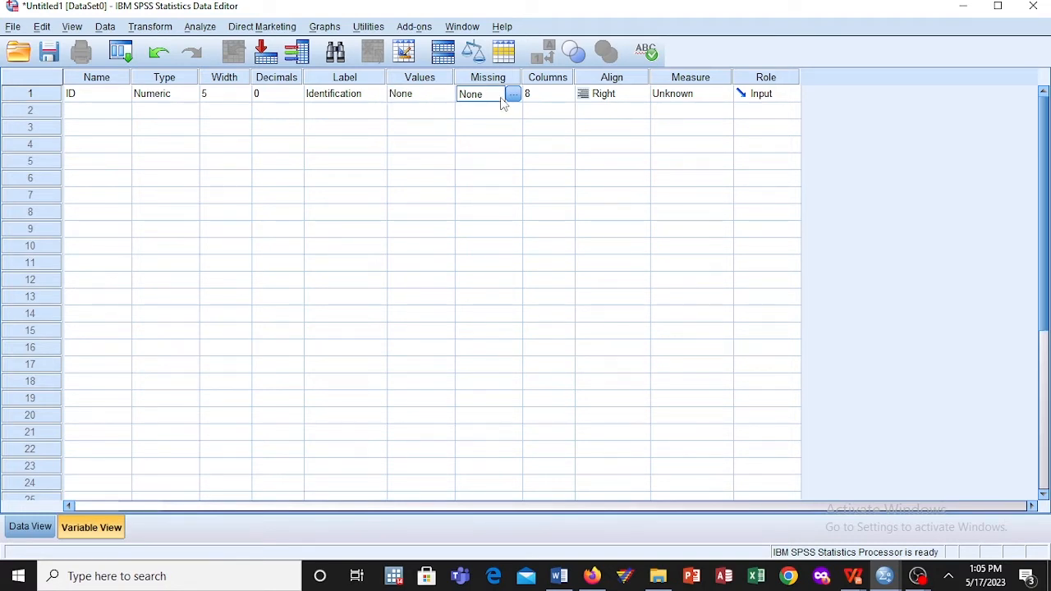
click(513, 95)
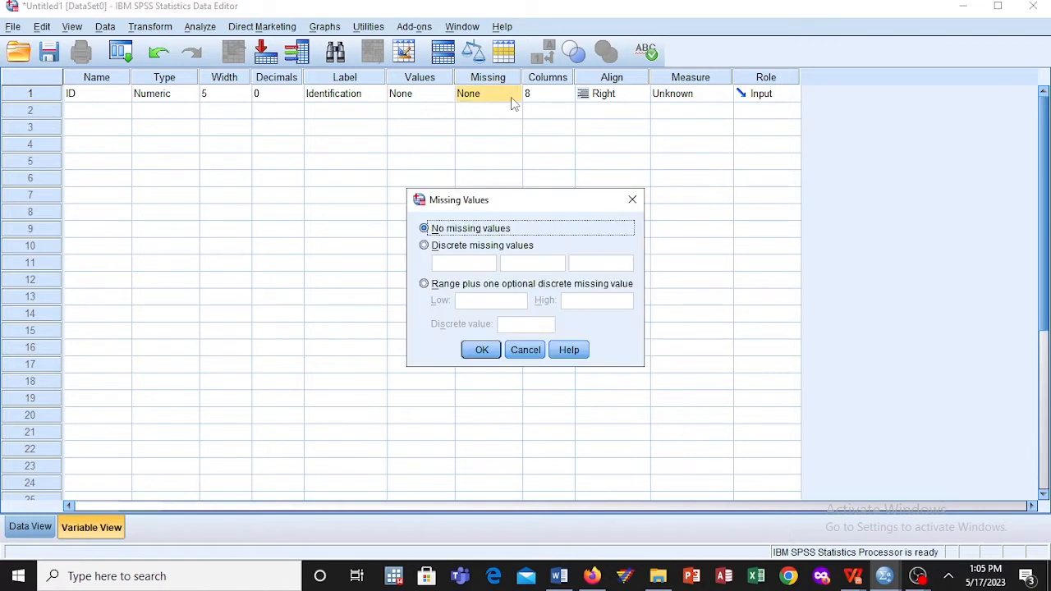
click(482, 350)
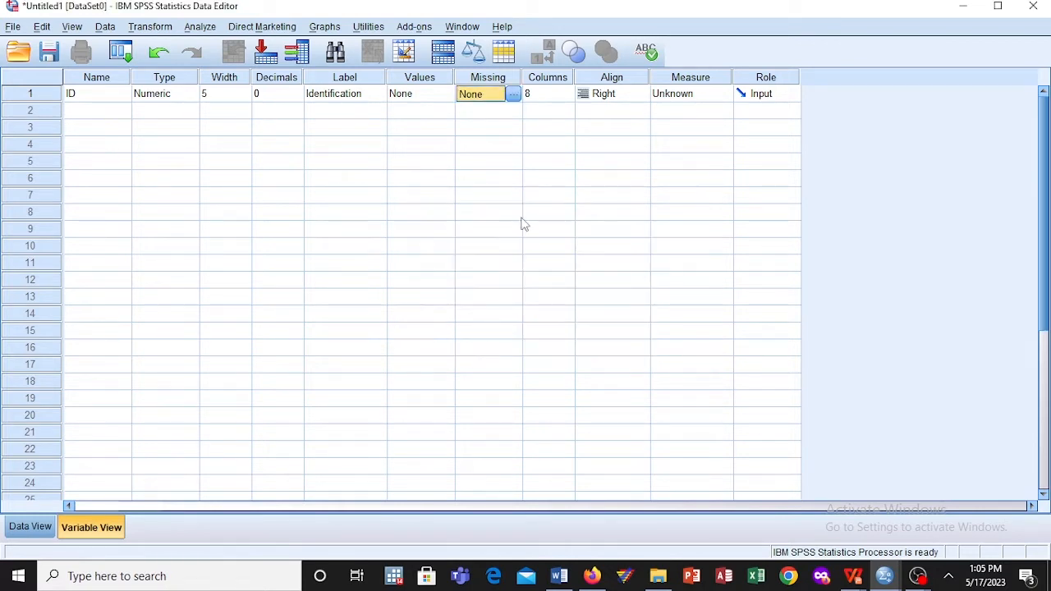
Step: Set the ID variable's column width to 5 and its alignment to Left
click(556, 95)
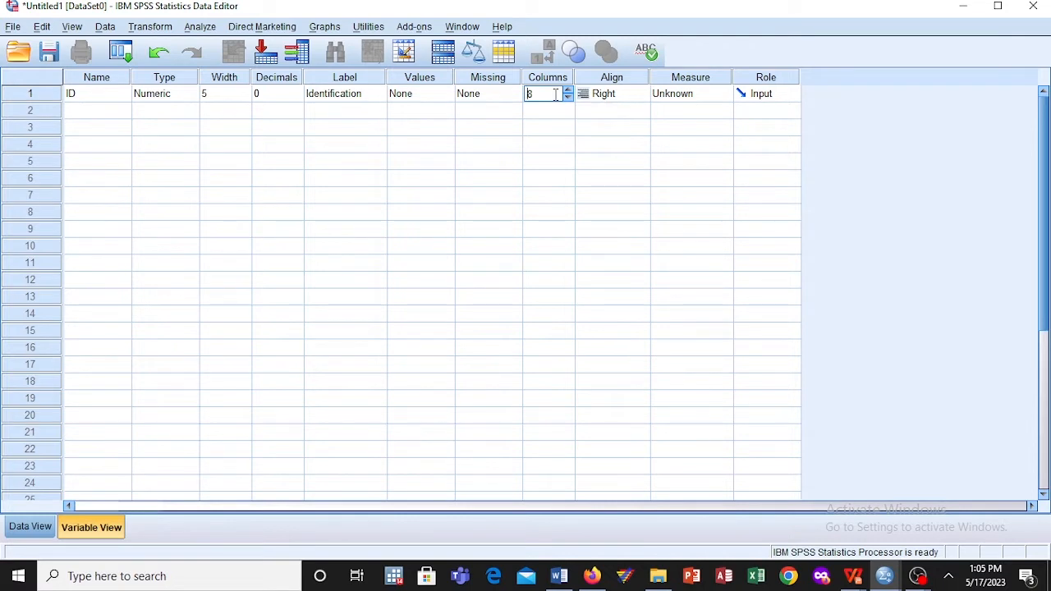
click(568, 97)
click(568, 97)
click(568, 97)
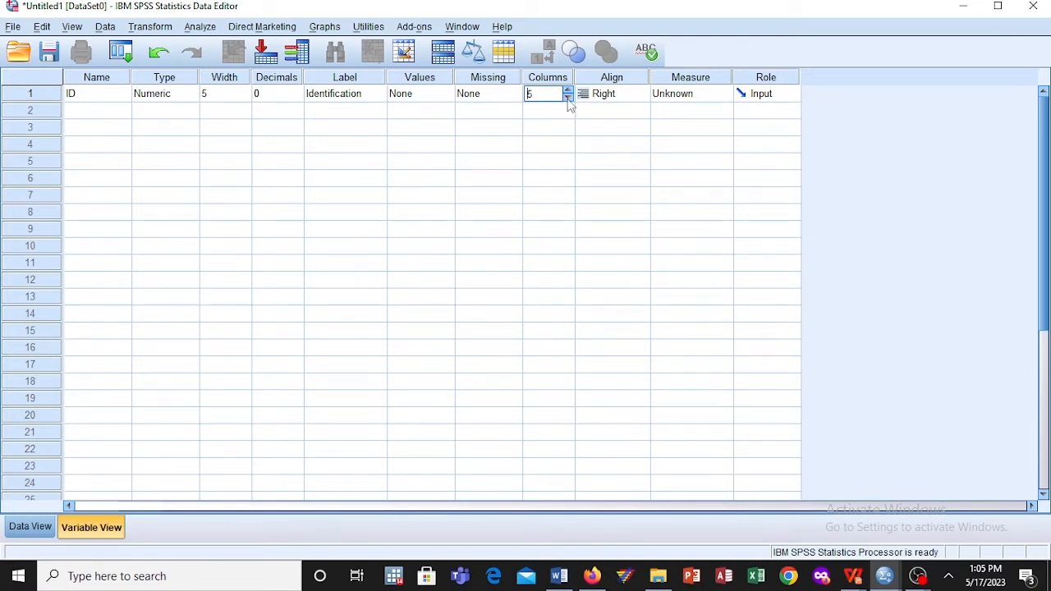
click(626, 93)
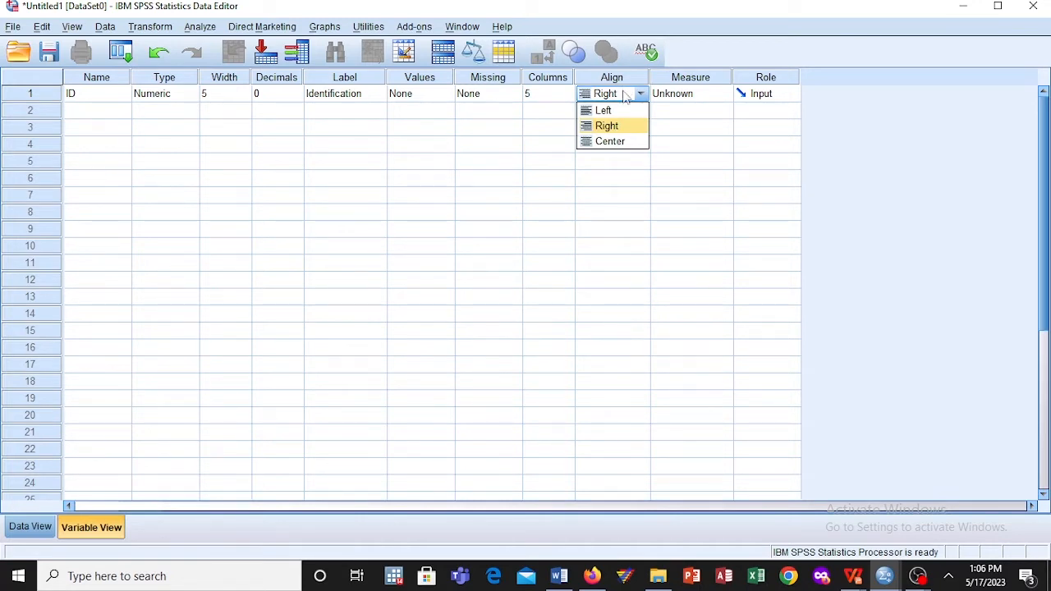
click(619, 110)
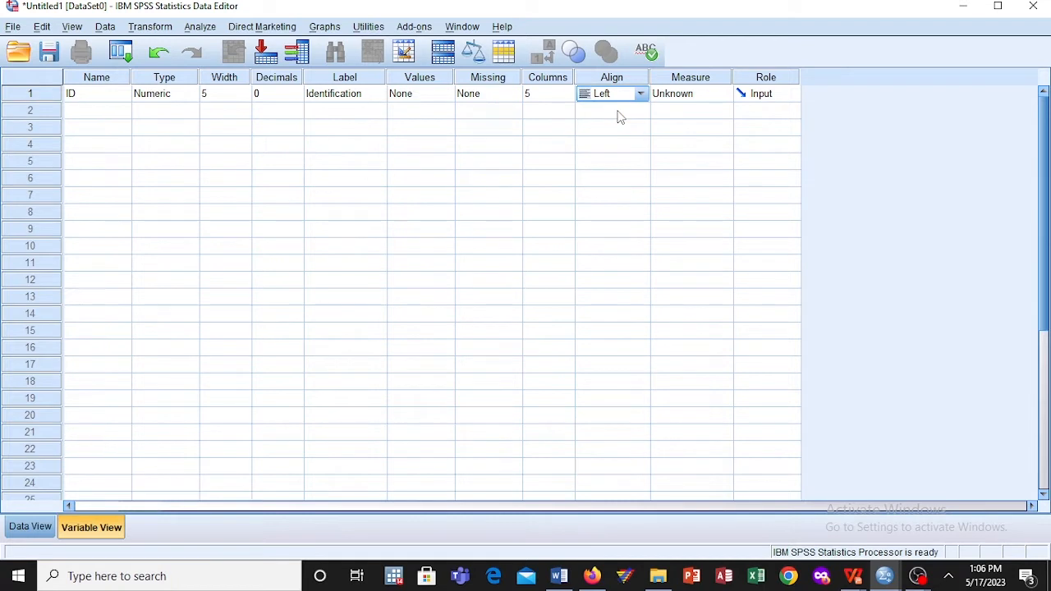
Step: Set the ID variable's measurement level to Scale and keep its role as Input
click(685, 97)
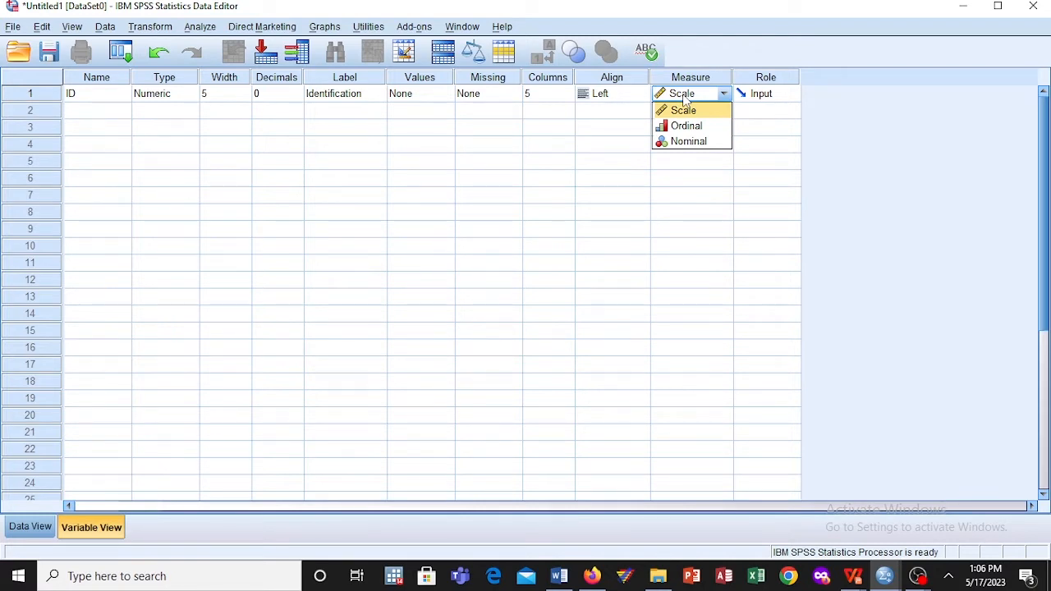
click(751, 100)
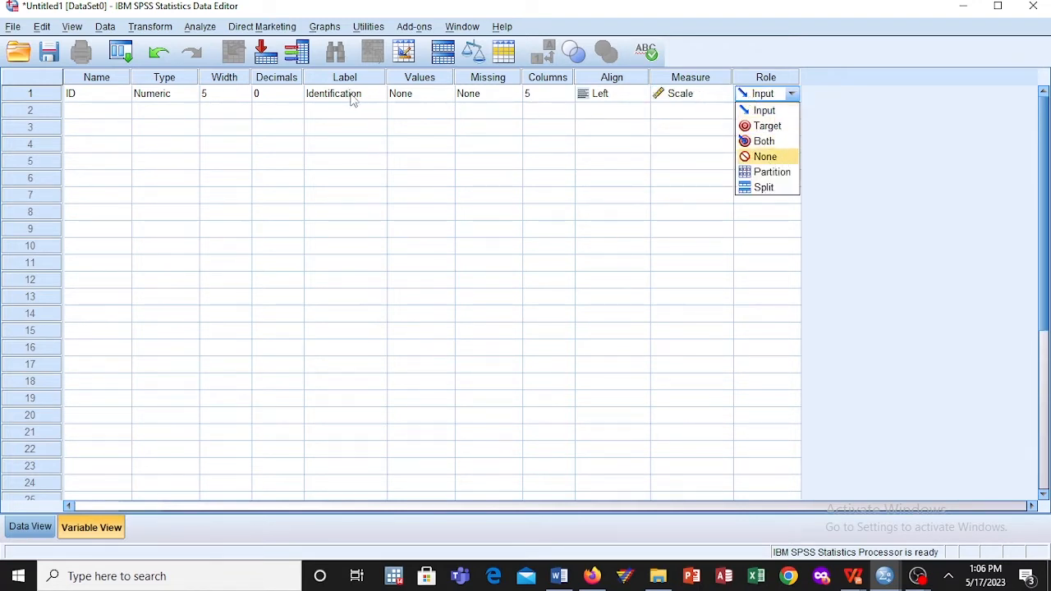
click(490, 97)
click(629, 95)
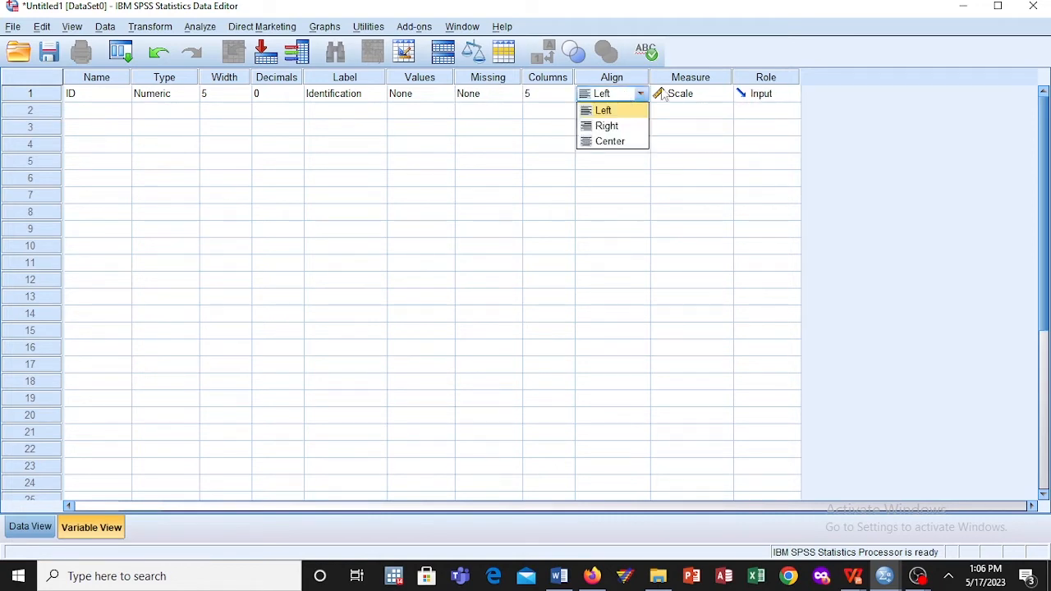
click(690, 93)
click(73, 114)
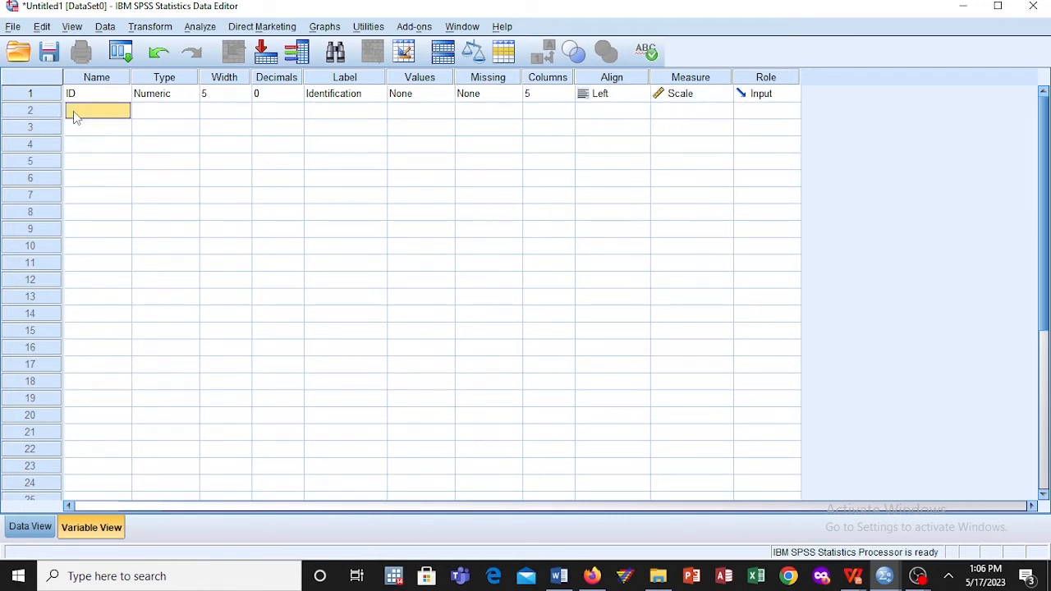
click(73, 111)
text(Sex)
click(147, 110)
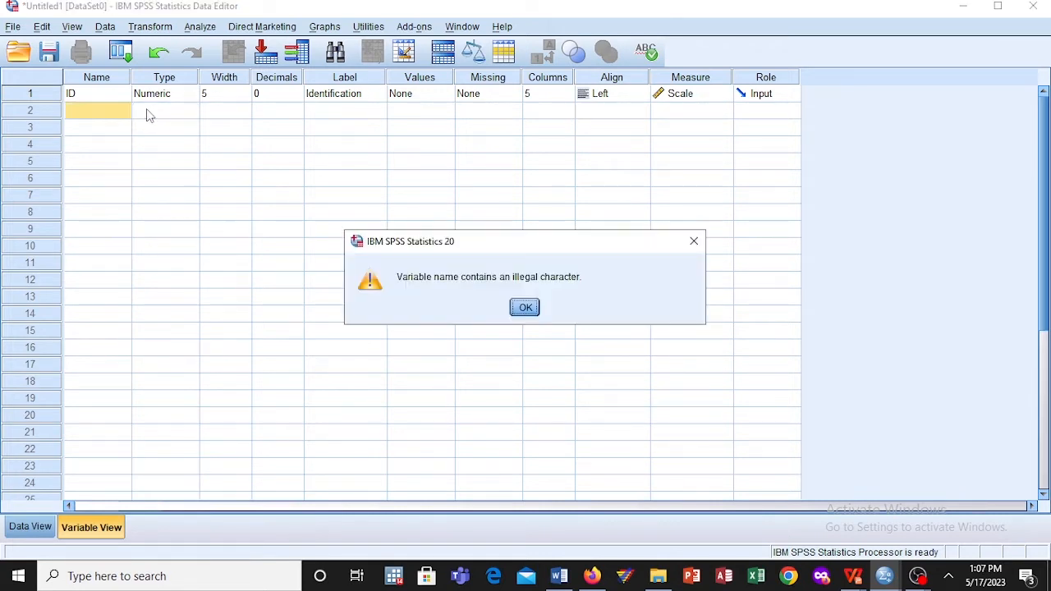
click(516, 309)
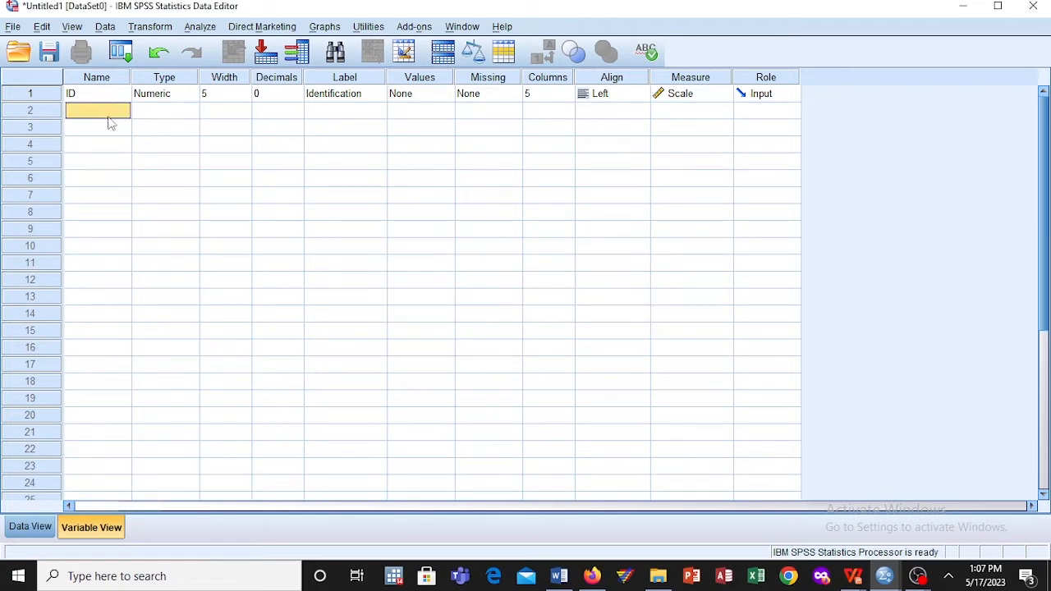
Step: Name the second variable sex and confirm its type as Numeric
text(se)
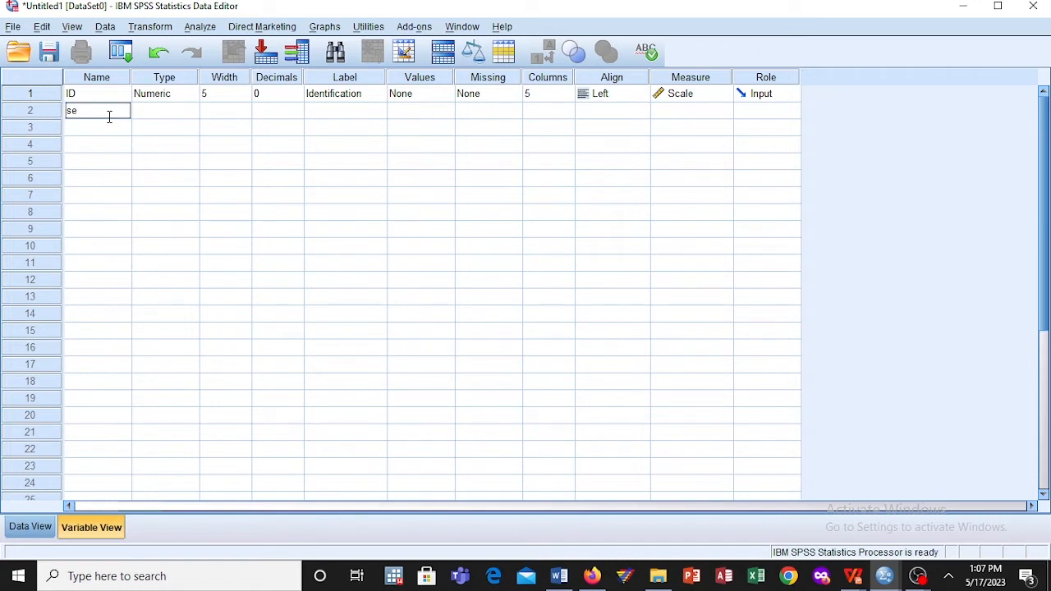
text(x)
click(152, 119)
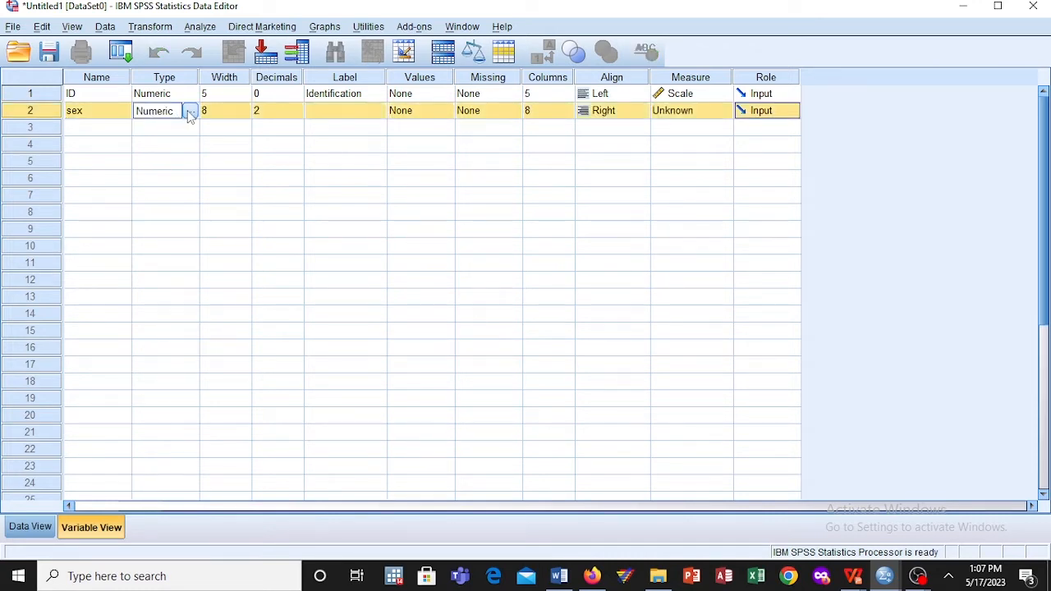
click(189, 115)
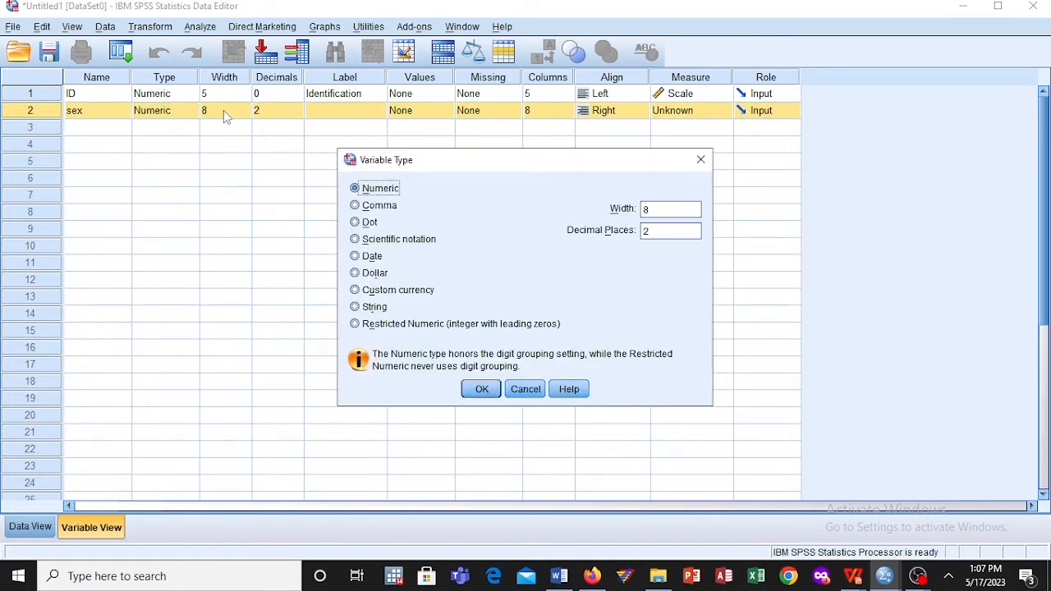
click(481, 389)
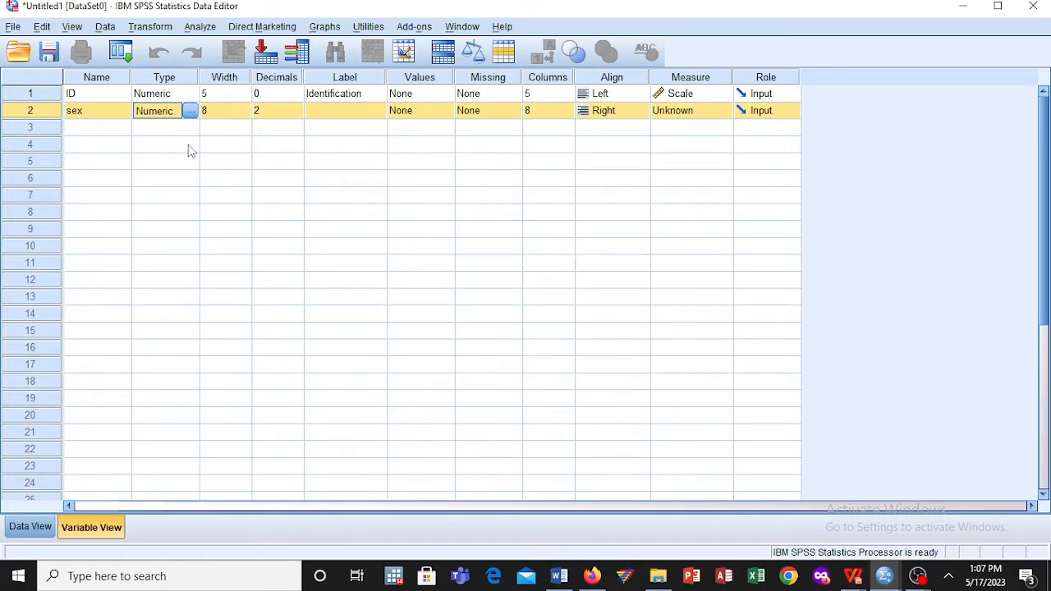
Step: Set the sex variable's width to 5 and its decimals to 0
click(235, 117)
click(245, 114)
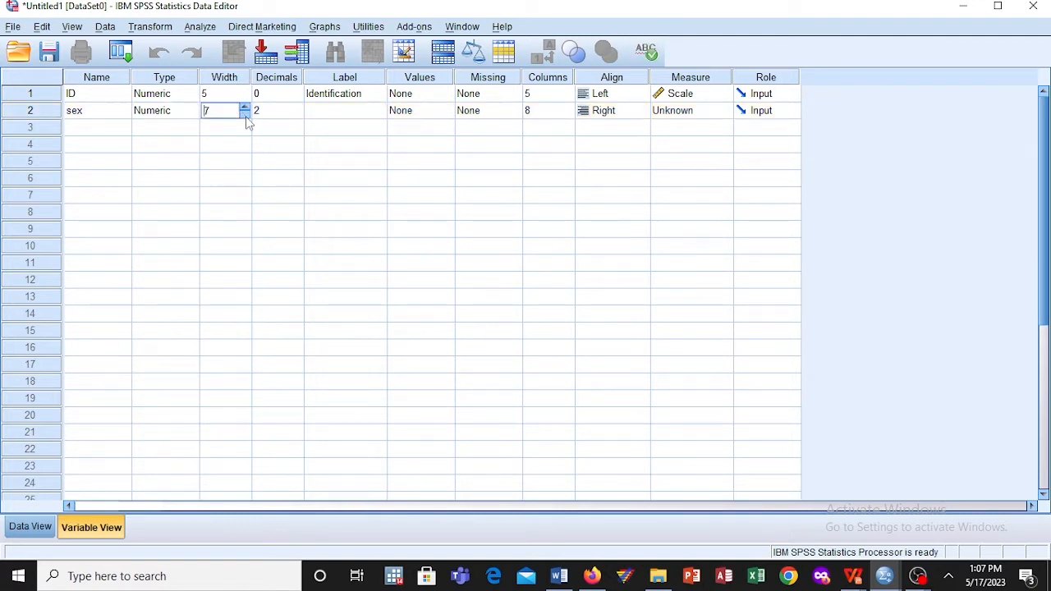
click(245, 114)
click(244, 116)
click(279, 115)
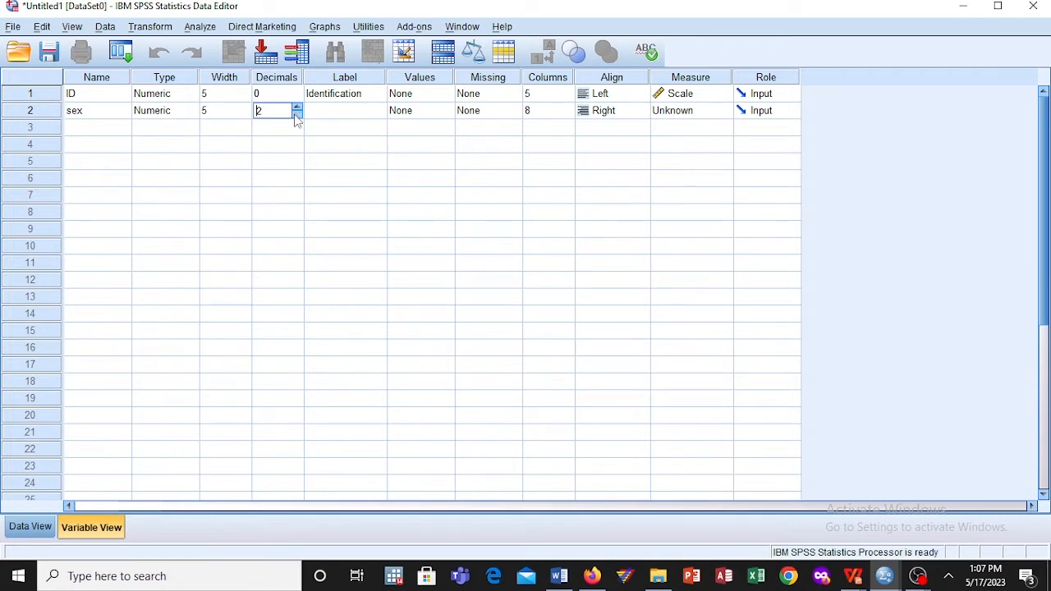
click(297, 114)
click(297, 115)
Step: Label the sex variable "Sex/Gender"
click(313, 120)
click(313, 112)
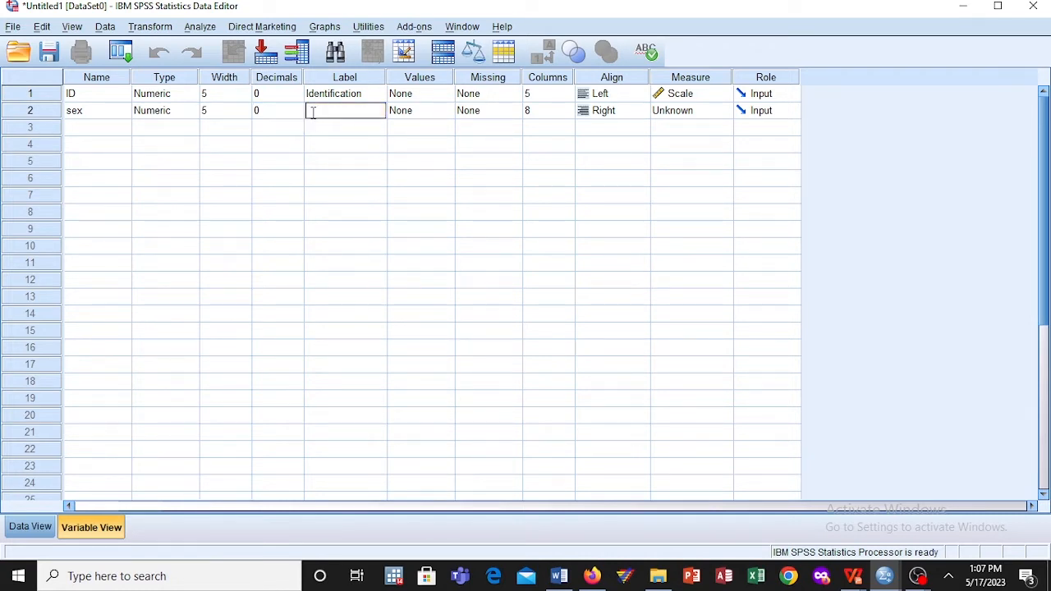
text(S)
text(ex)
text( of)
key(BackSpace)
key(BackSpace)
key(BackSpace)
key(BackSpace)
text(x/Gender)
click(425, 101)
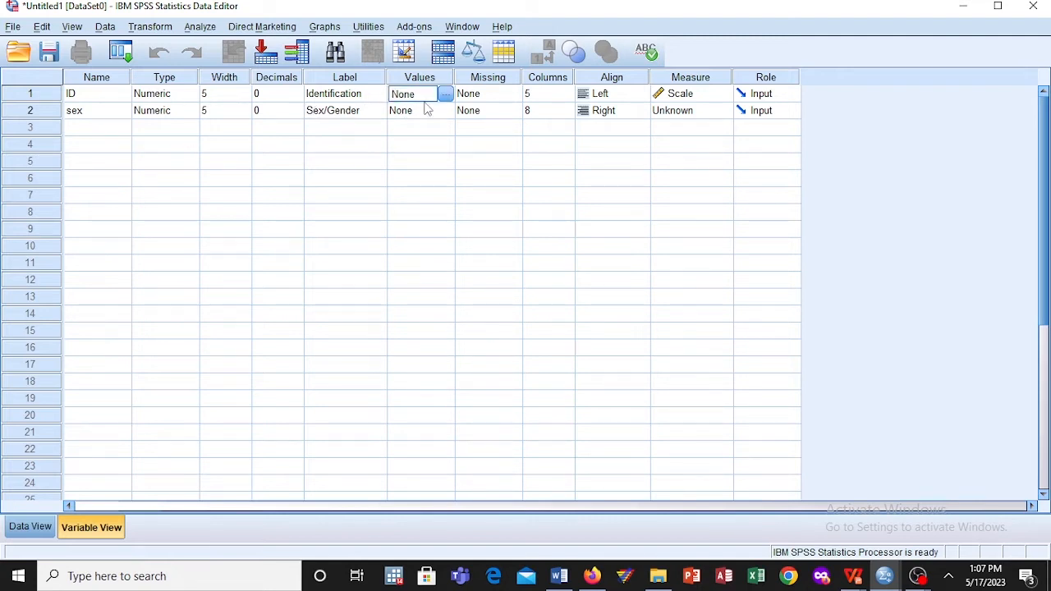
click(437, 113)
click(445, 111)
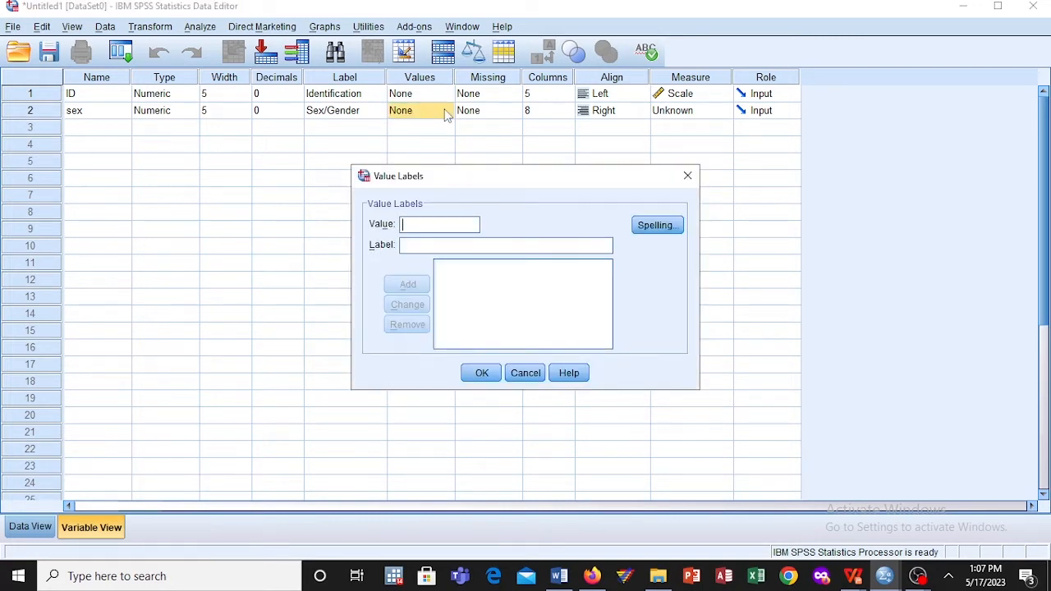
click(688, 176)
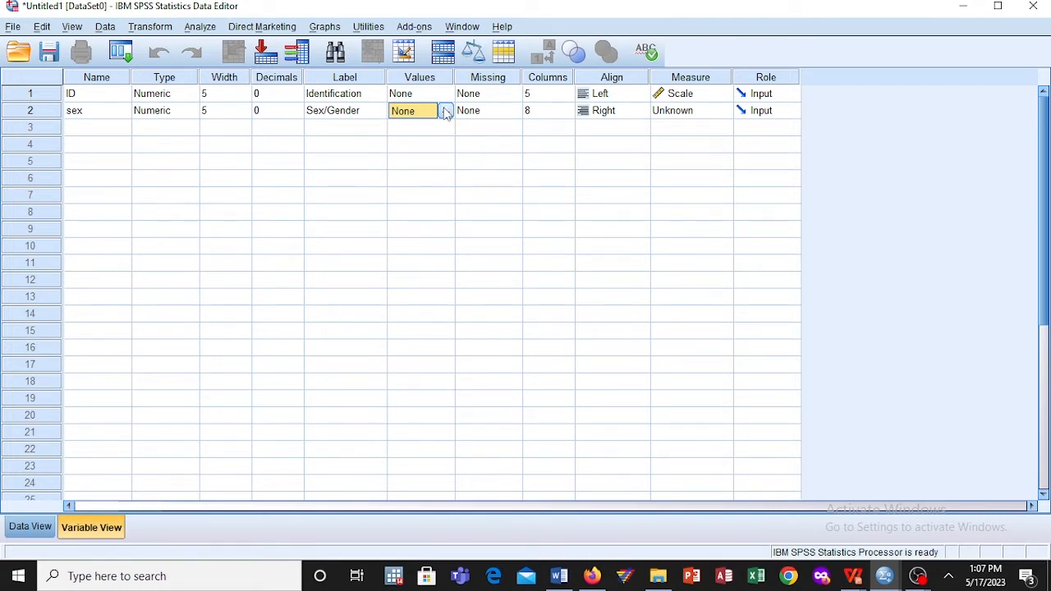
Step: Define the sex variable's value labels as 1 = Male and 2 = Female
click(445, 111)
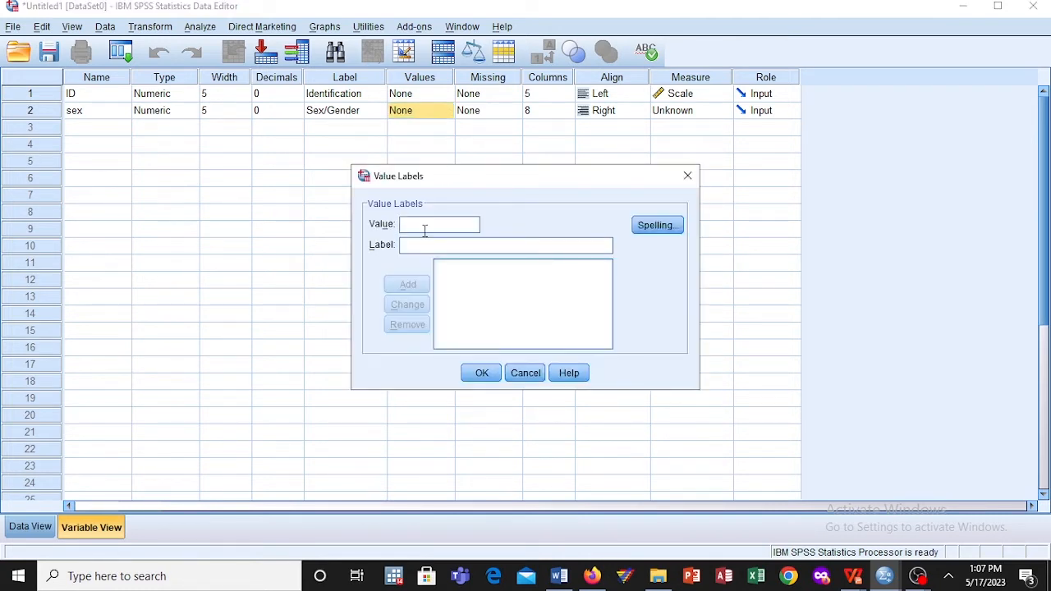
text(1)
click(420, 246)
text(Male)
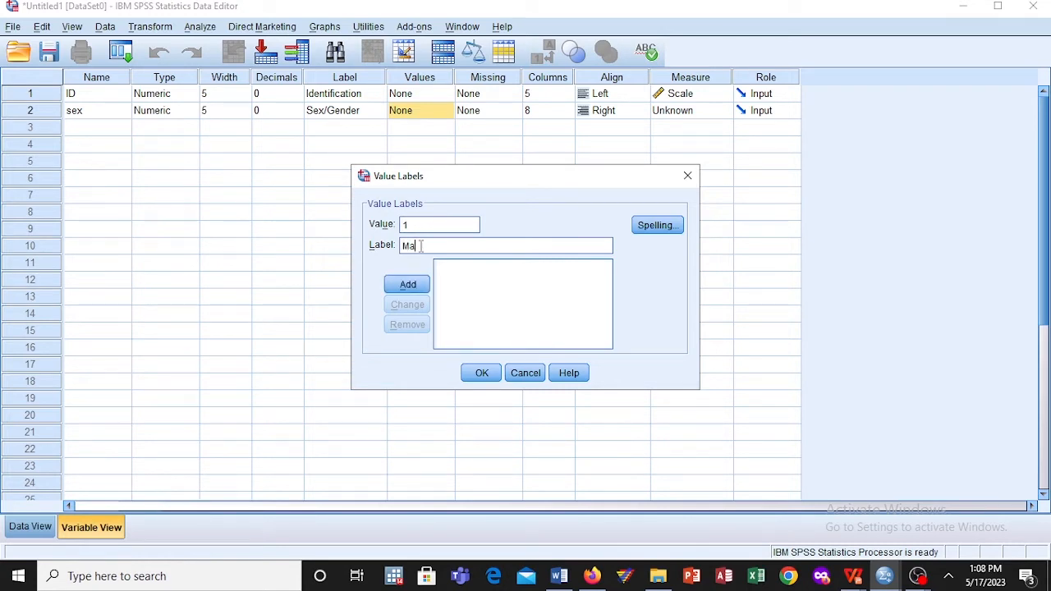
click(417, 287)
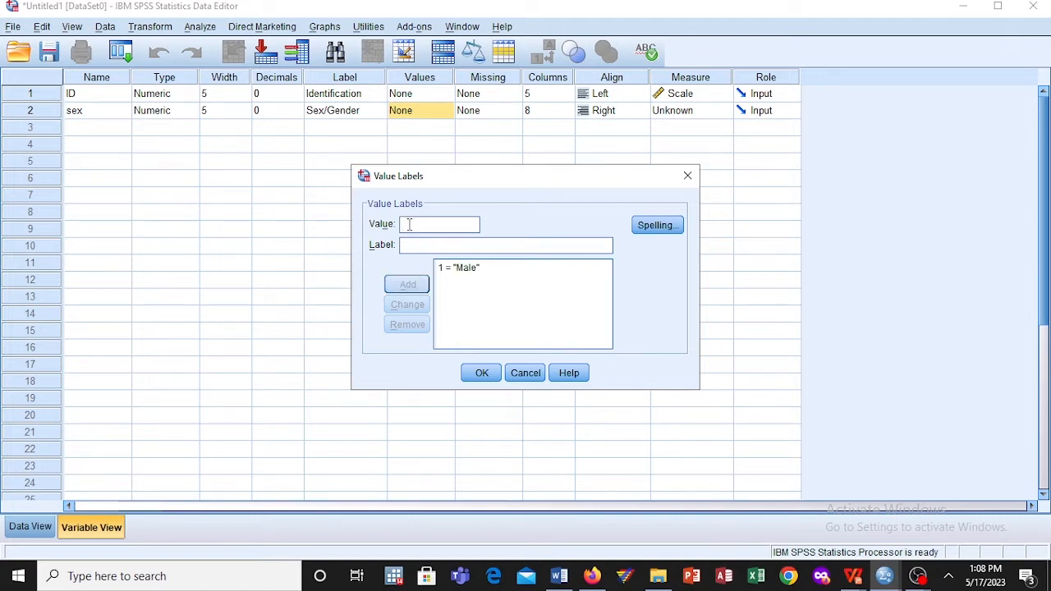
text(2)
click(411, 250)
text(F)
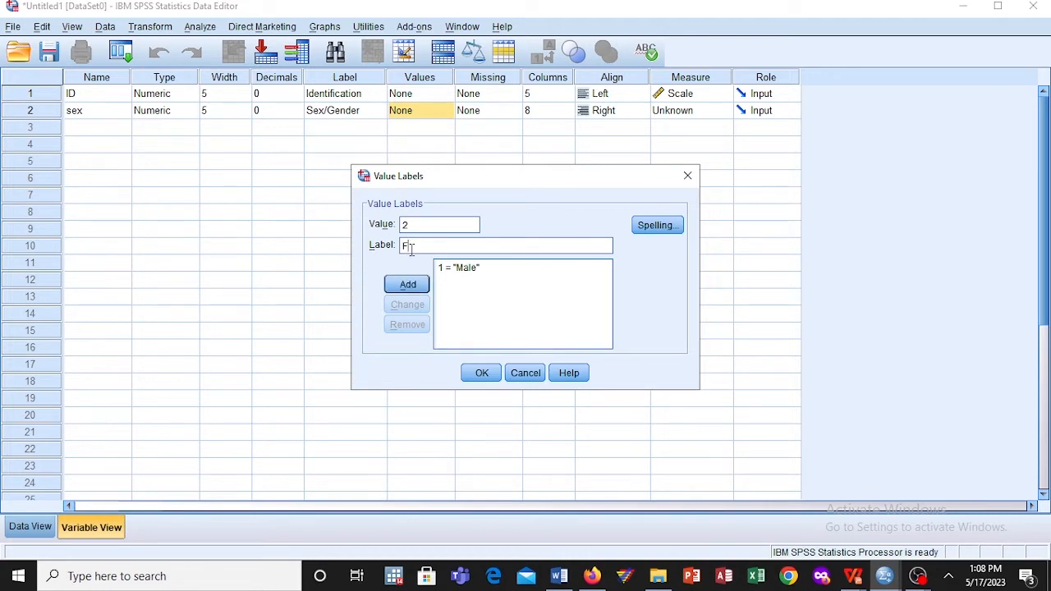
text(emale)
click(410, 285)
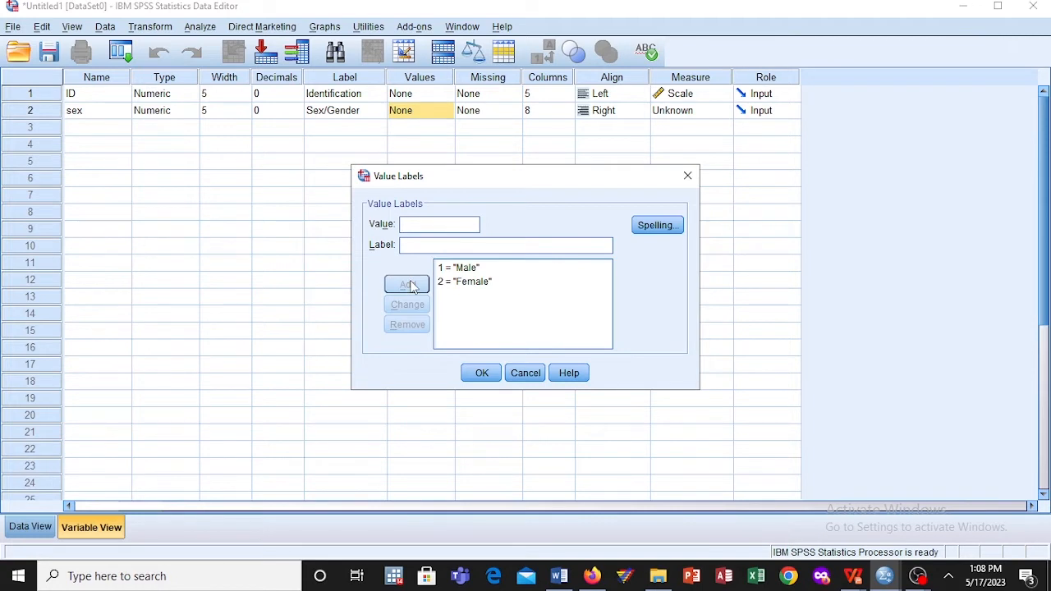
click(482, 374)
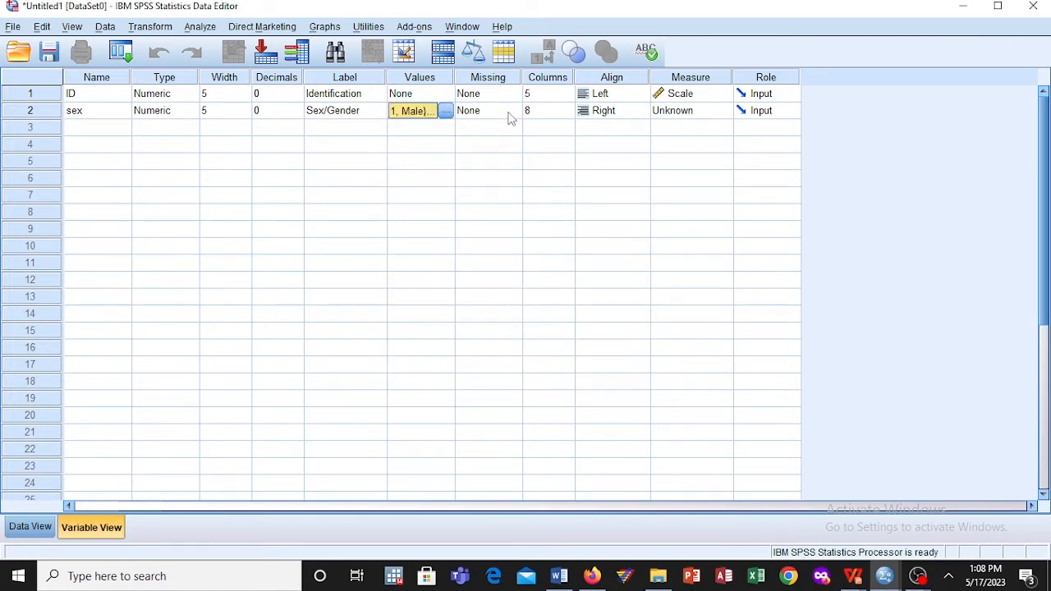
Step: Set the sex variable's display column width to 6
click(558, 113)
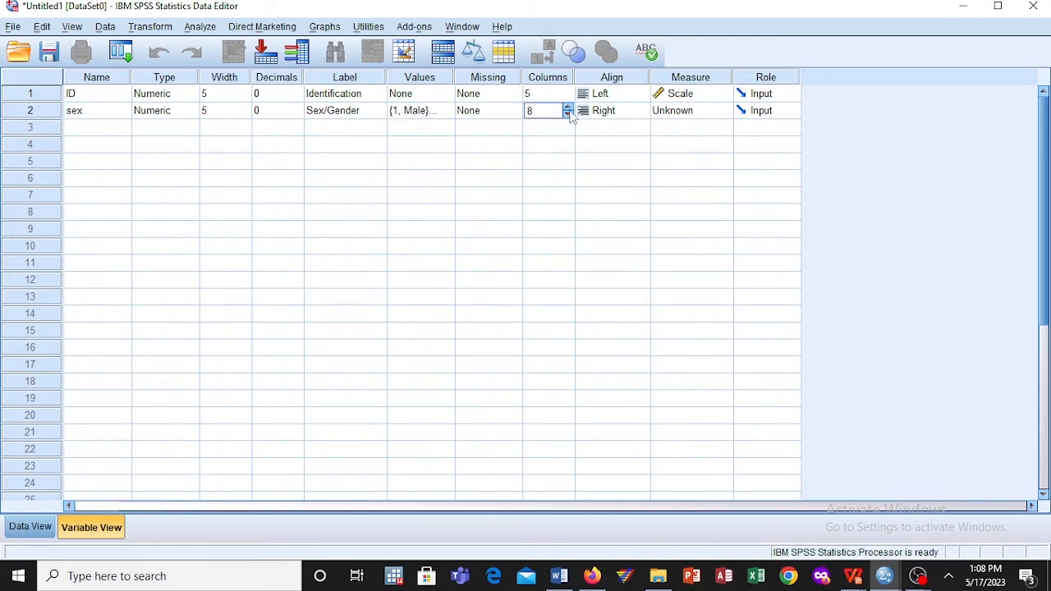
click(569, 114)
click(569, 115)
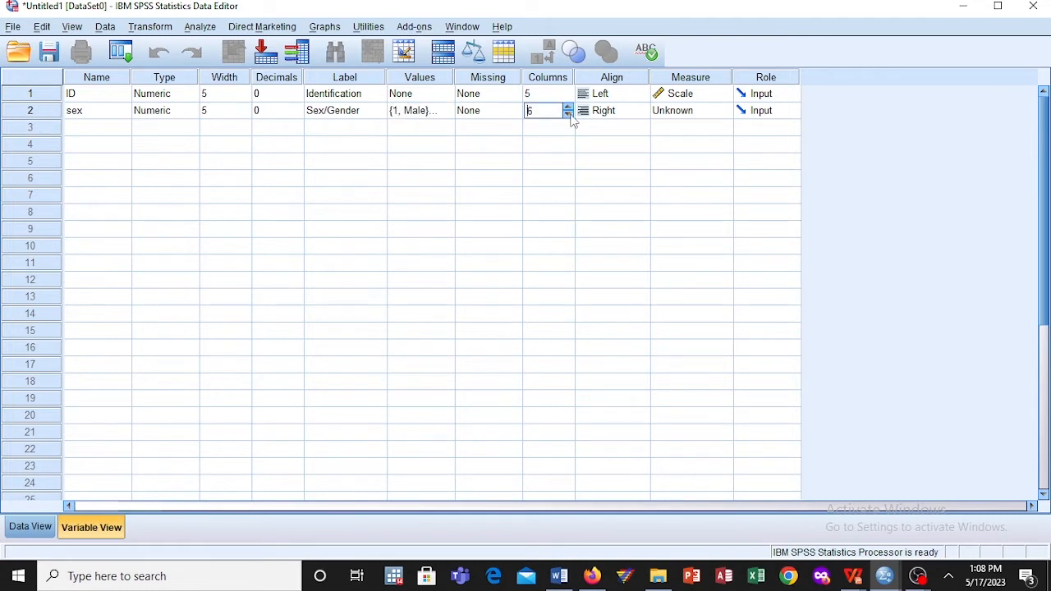
Step: Align the sex variable to the left and set its measurement level to Ordinal
click(626, 113)
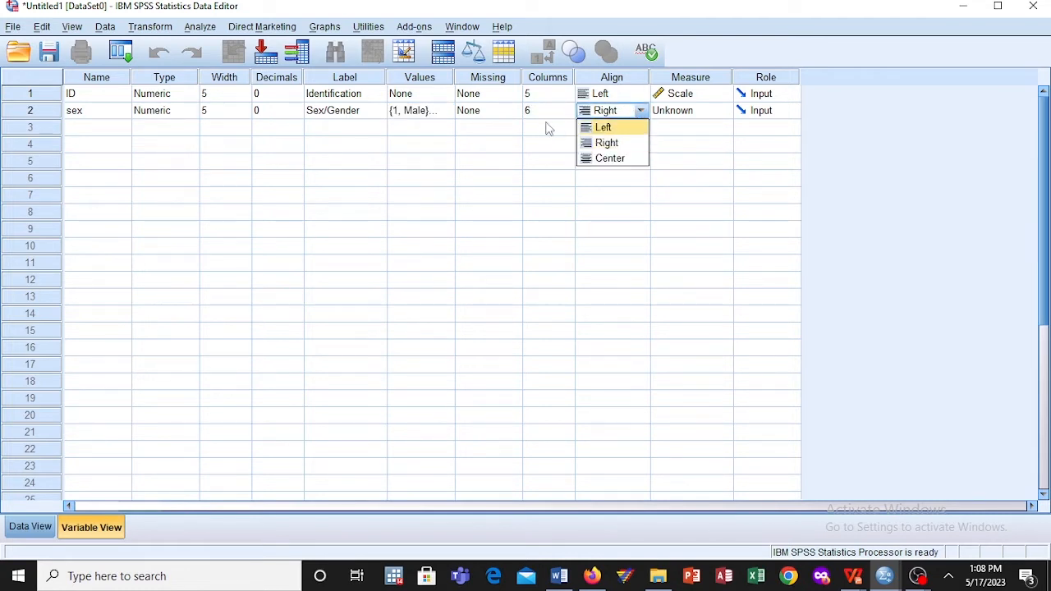
click(624, 127)
click(697, 110)
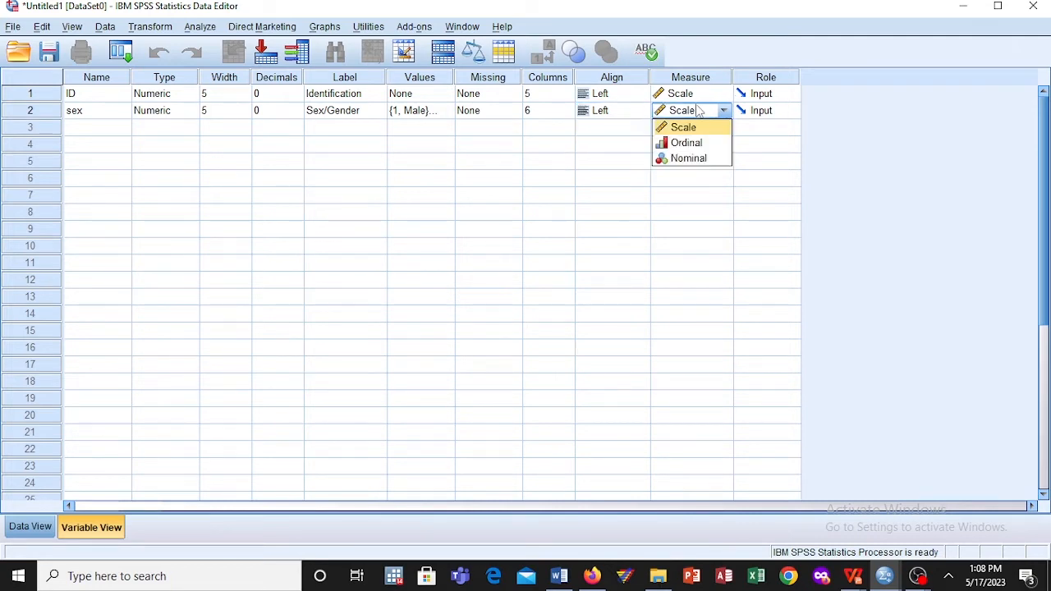
click(704, 144)
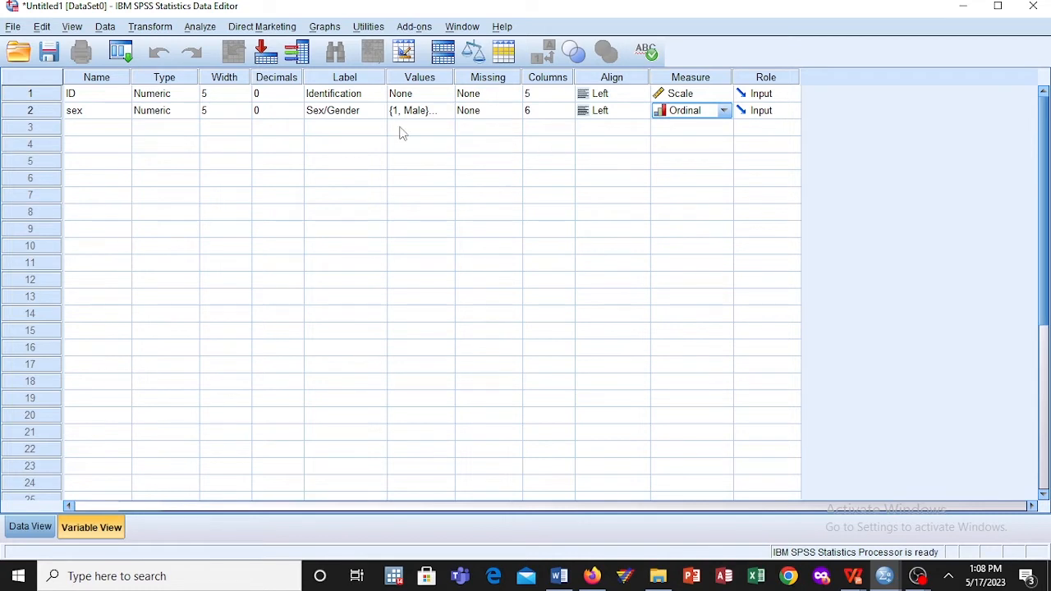
Step: Add a third variable named Educ below the sex variable
click(102, 130)
click(103, 131)
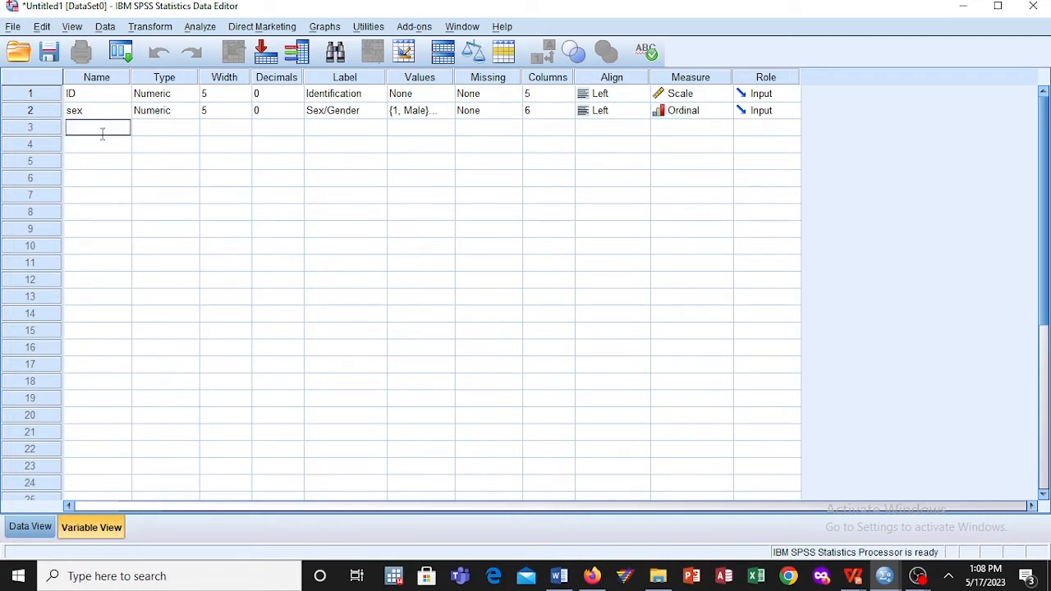
text(LE)
key(BackSpace)
text(Educ)
Step: Set the width of the Educ variable to 7
click(144, 133)
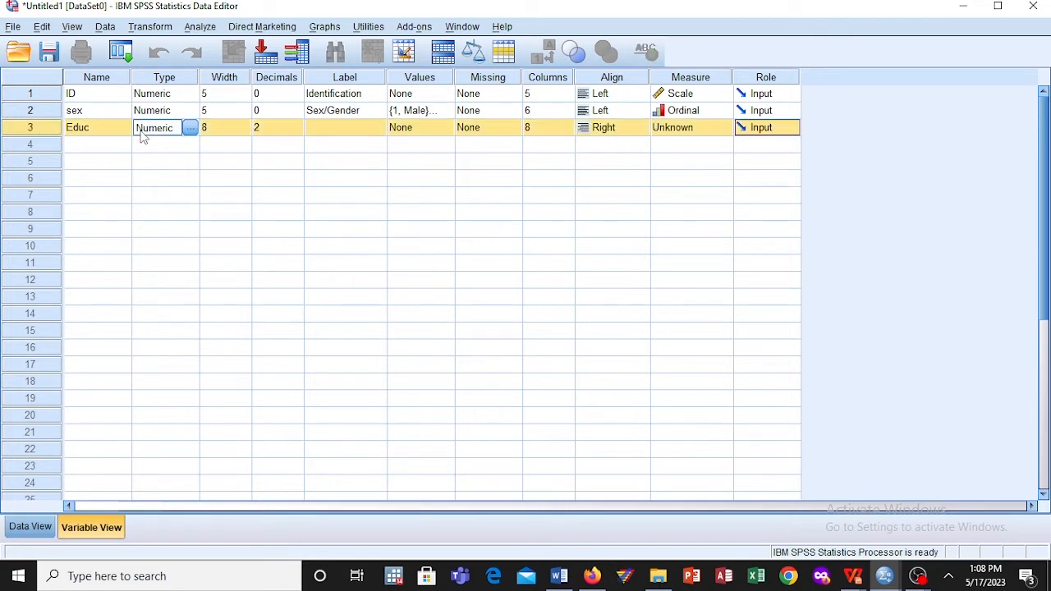
click(219, 132)
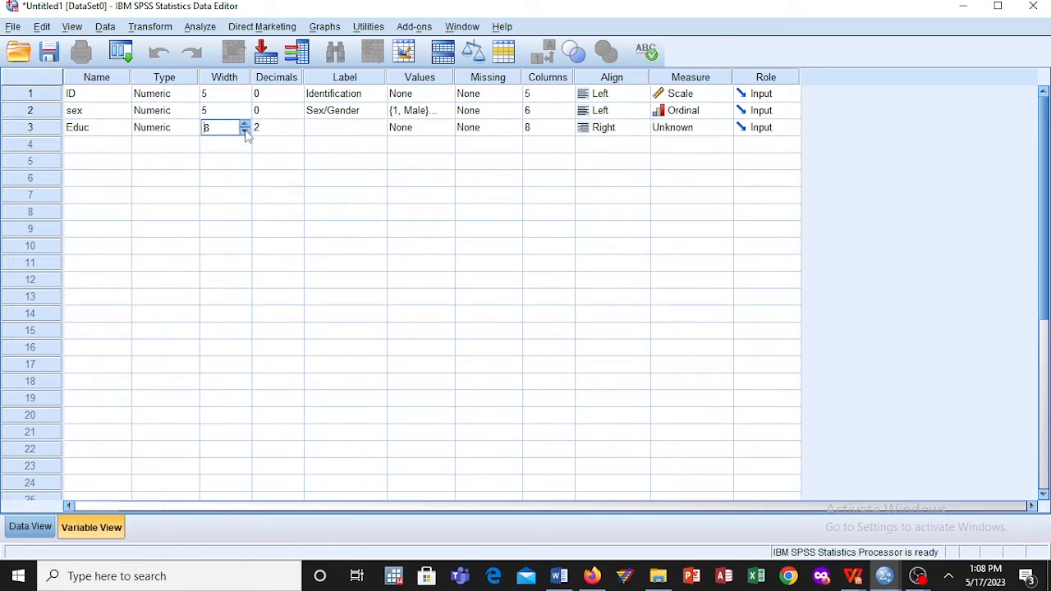
click(244, 130)
Step: Change the Educ variable's type to String with 7 characters
click(188, 131)
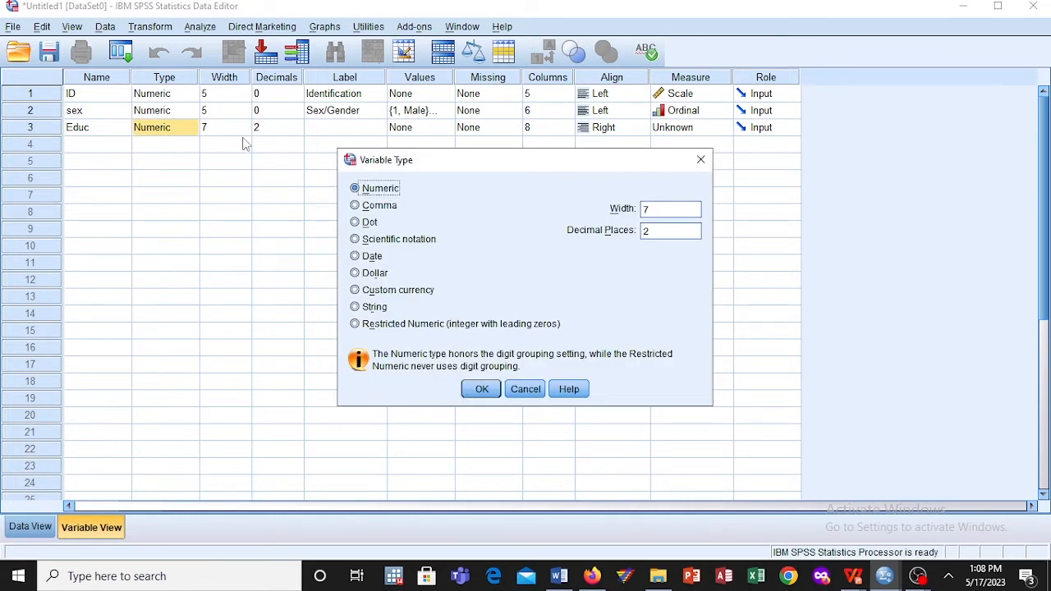
click(483, 390)
click(191, 128)
click(356, 306)
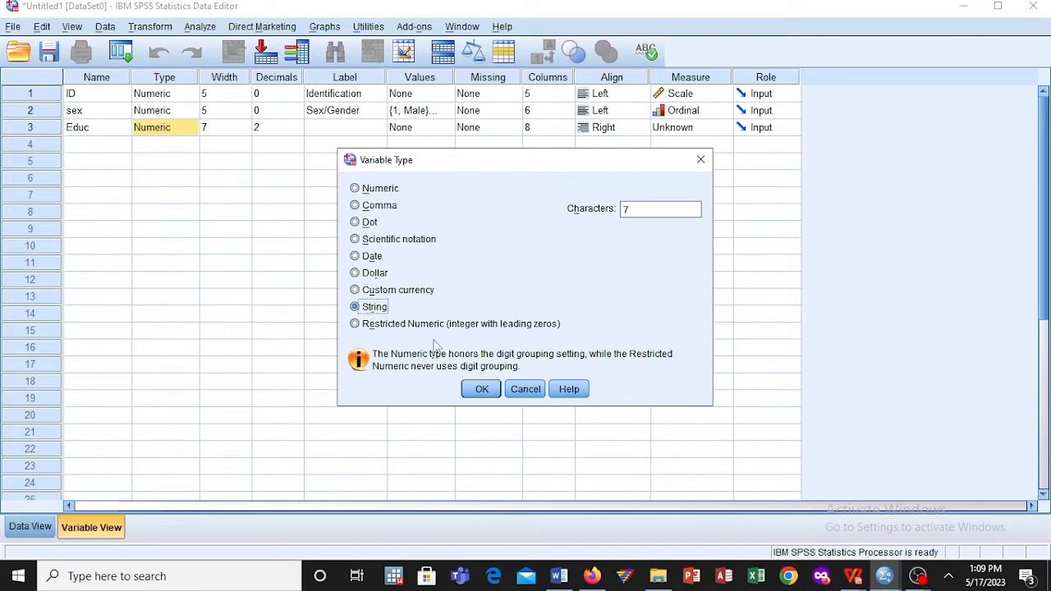
click(481, 390)
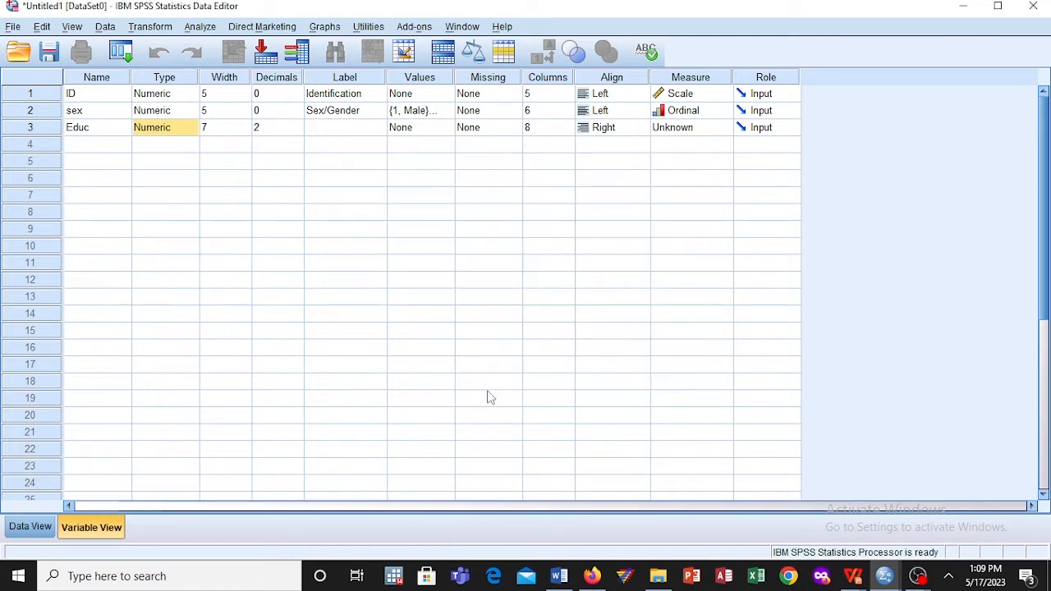
Step: Label the Educ variable "Level of Educaion"
click(233, 130)
click(273, 132)
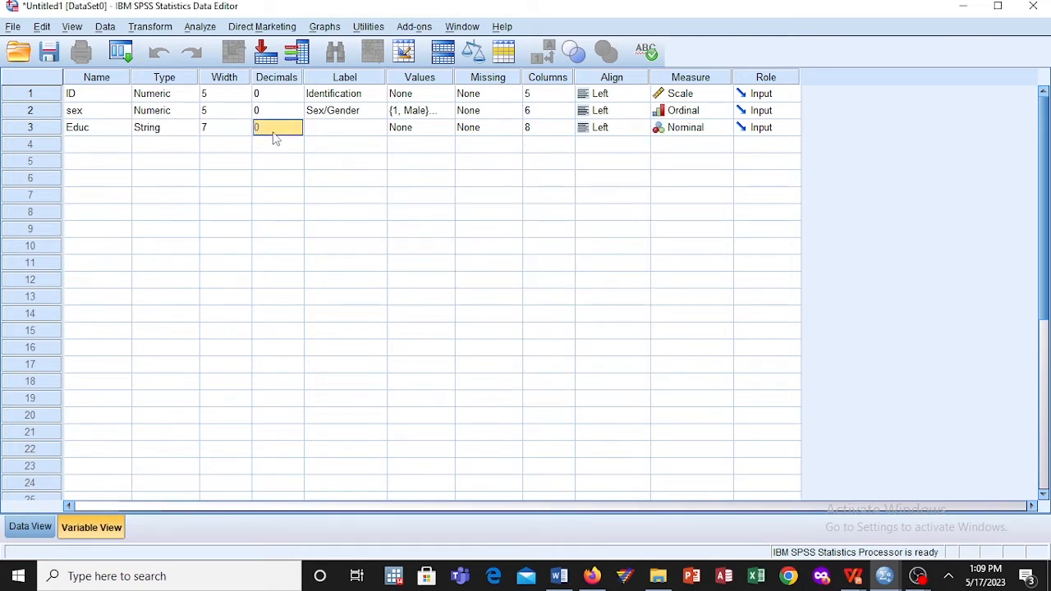
click(344, 131)
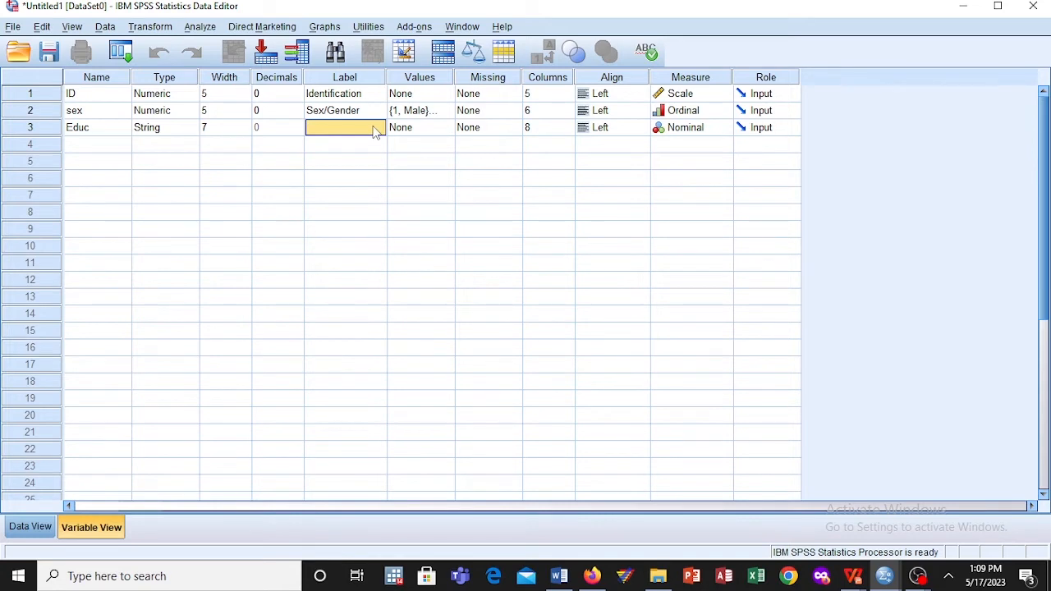
click(373, 129)
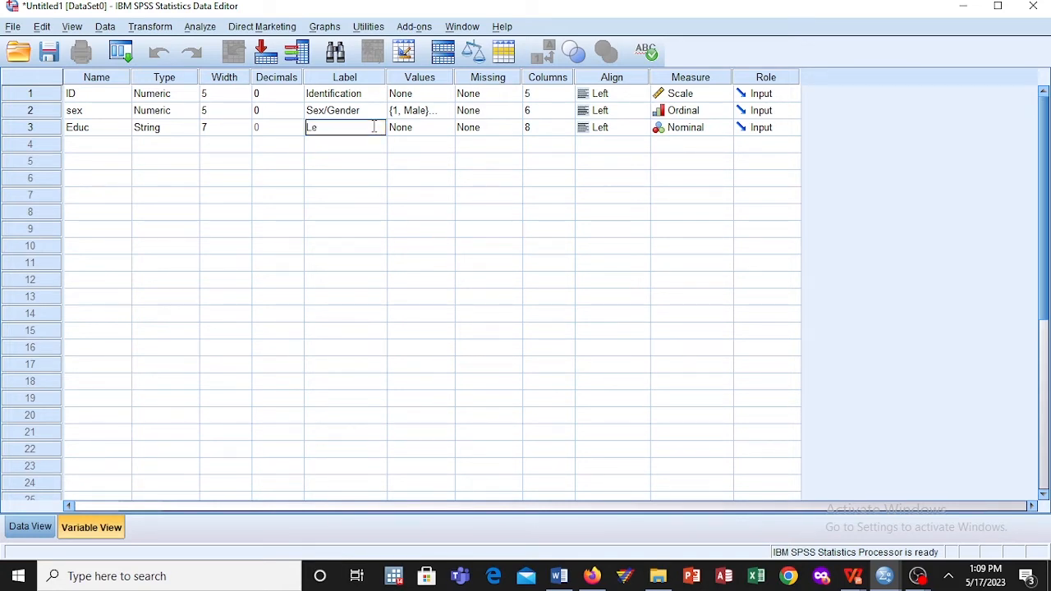
text(Level of Education)
Step: Open the Educ variable's value labels and add 1 = Primary
click(424, 135)
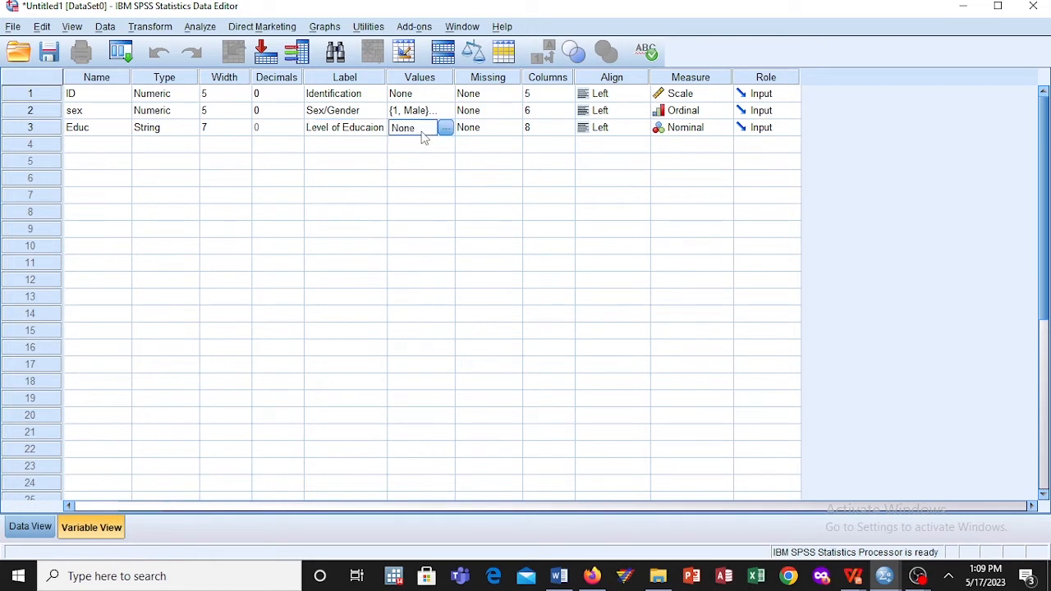
click(446, 132)
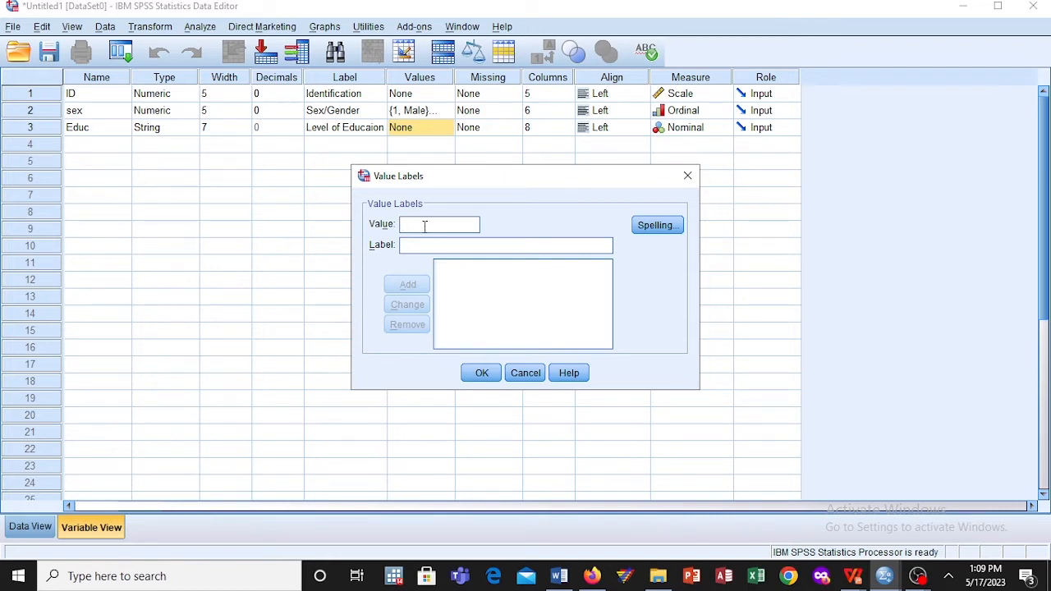
text(1)
click(428, 246)
text(P)
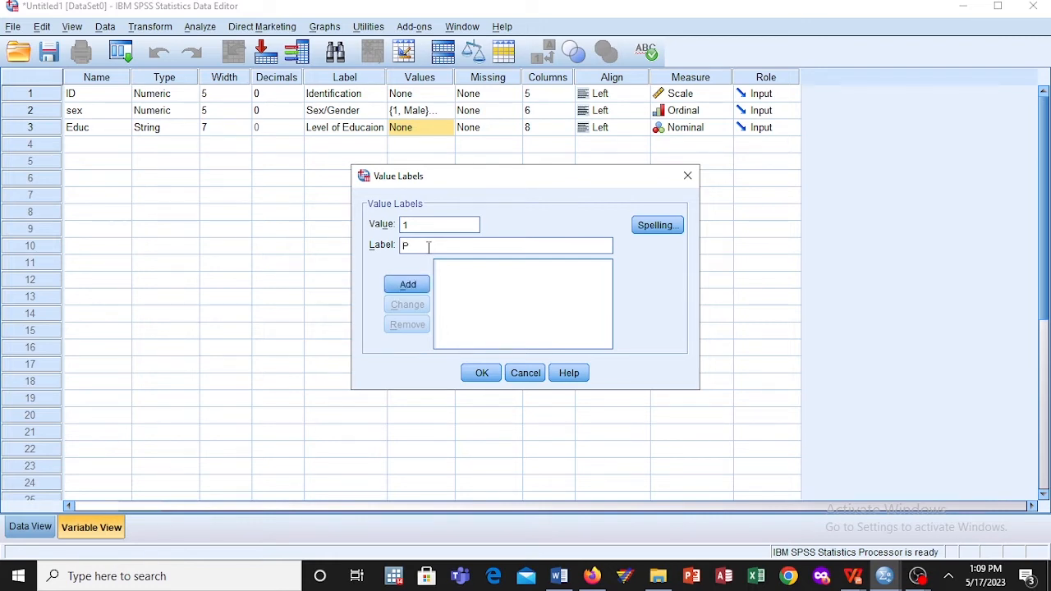
text(eimary)
click(415, 246)
key(BackSpace)
text(ry)
click(415, 288)
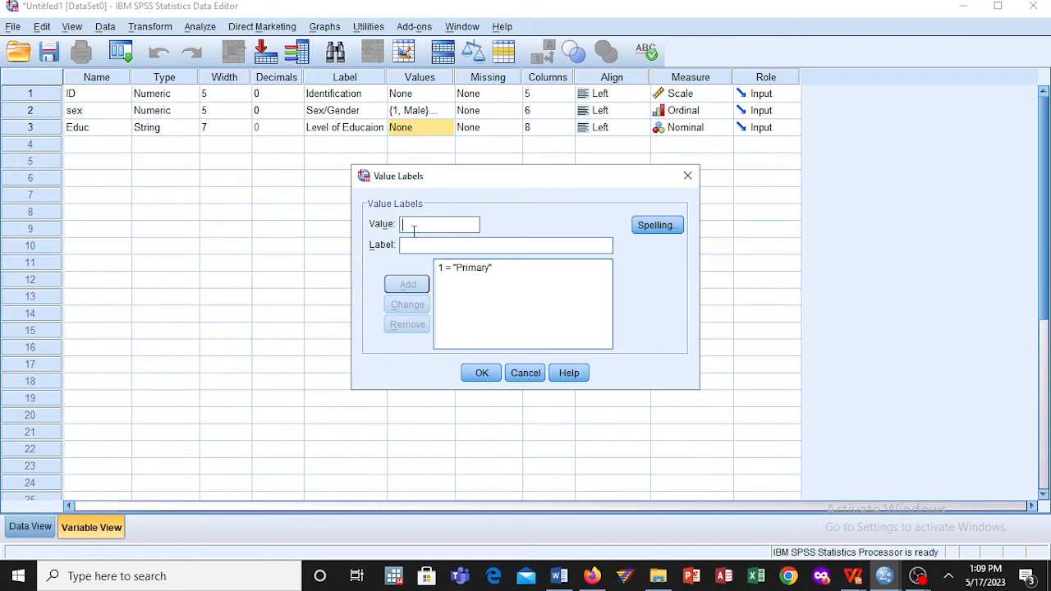
Step: Add the value label 2 = Secondary for the Educ variable
text(2)
click(415, 245)
text(Secon)
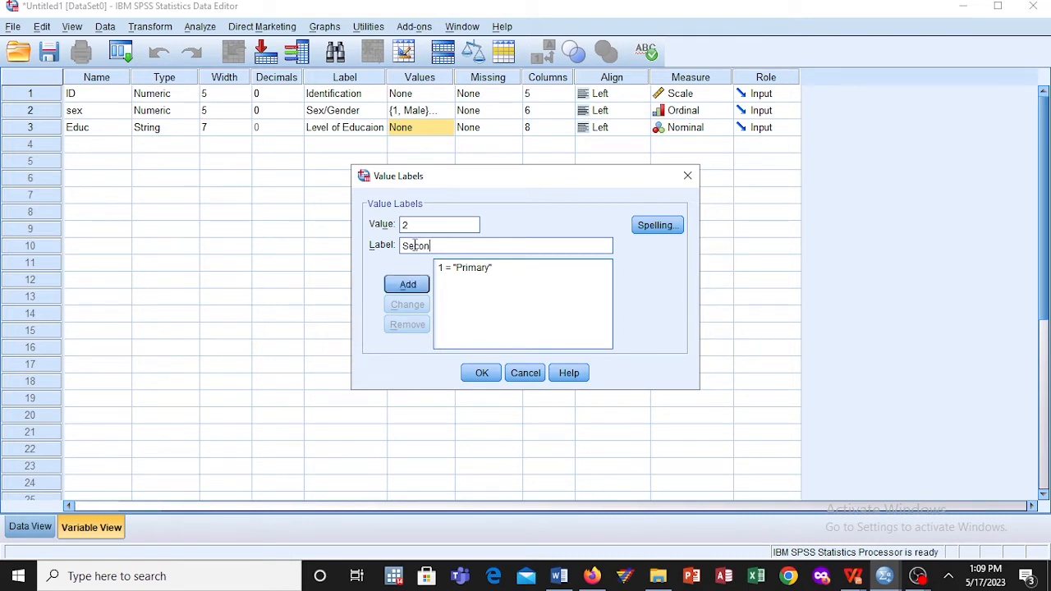
text(dary)
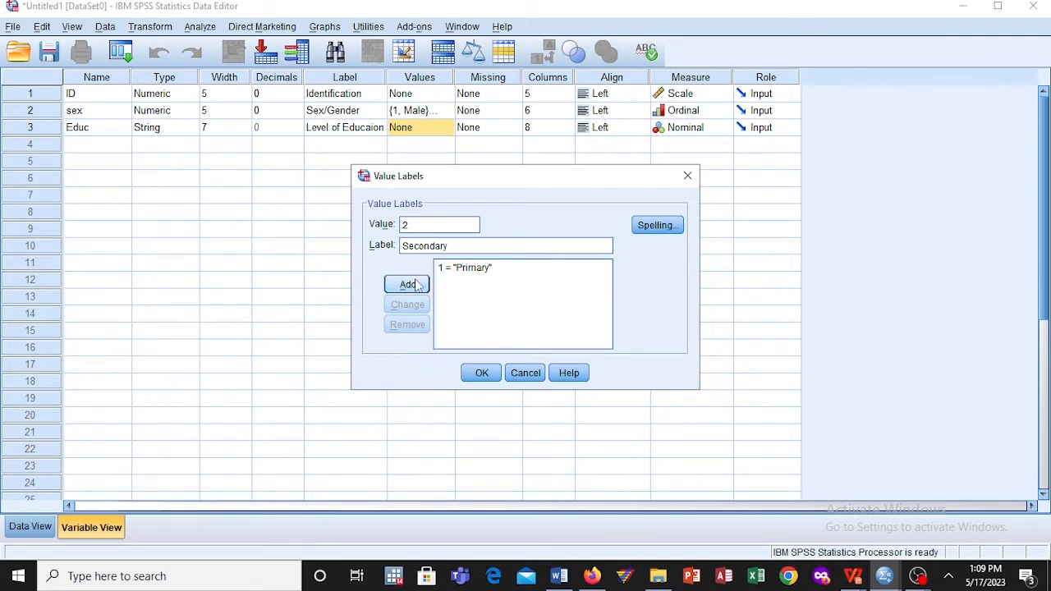
click(416, 285)
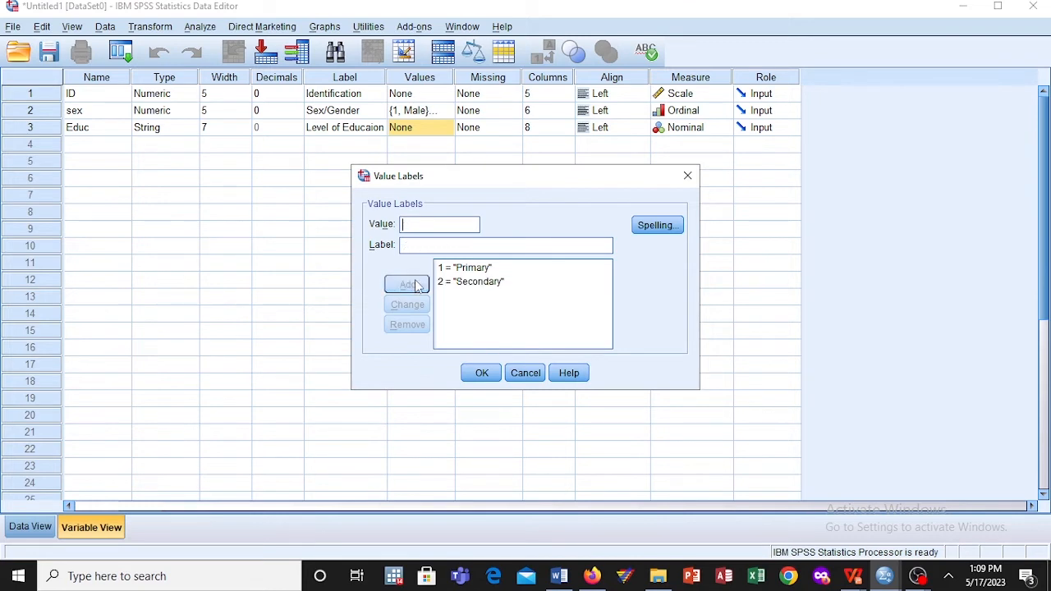
Step: Add the value label 3 = University for the Educ variable and accept the value labels
click(413, 227)
text(3)
click(415, 244)
text(Uni)
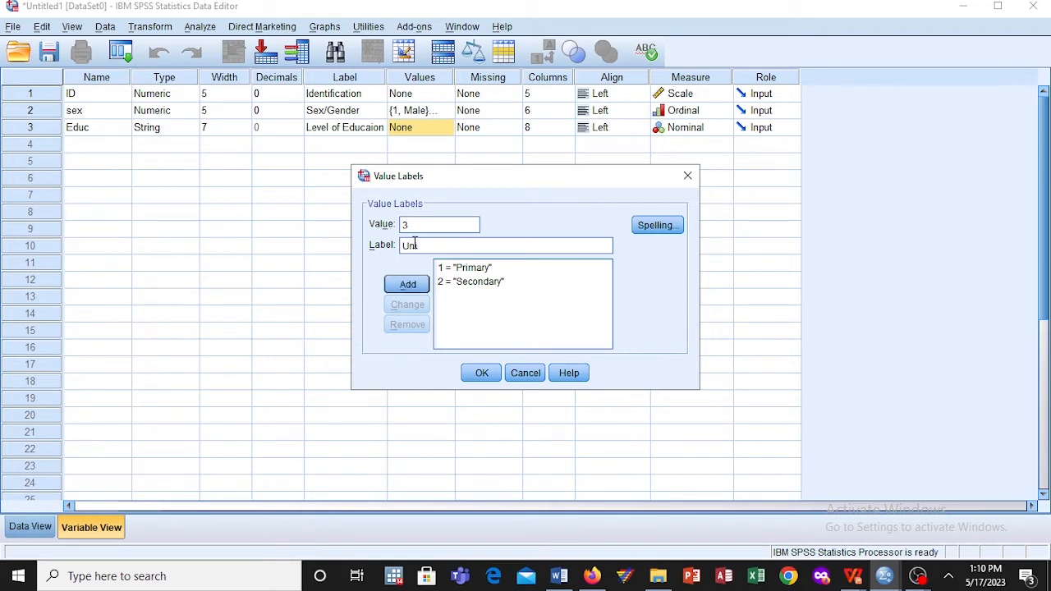
text(versity)
click(415, 285)
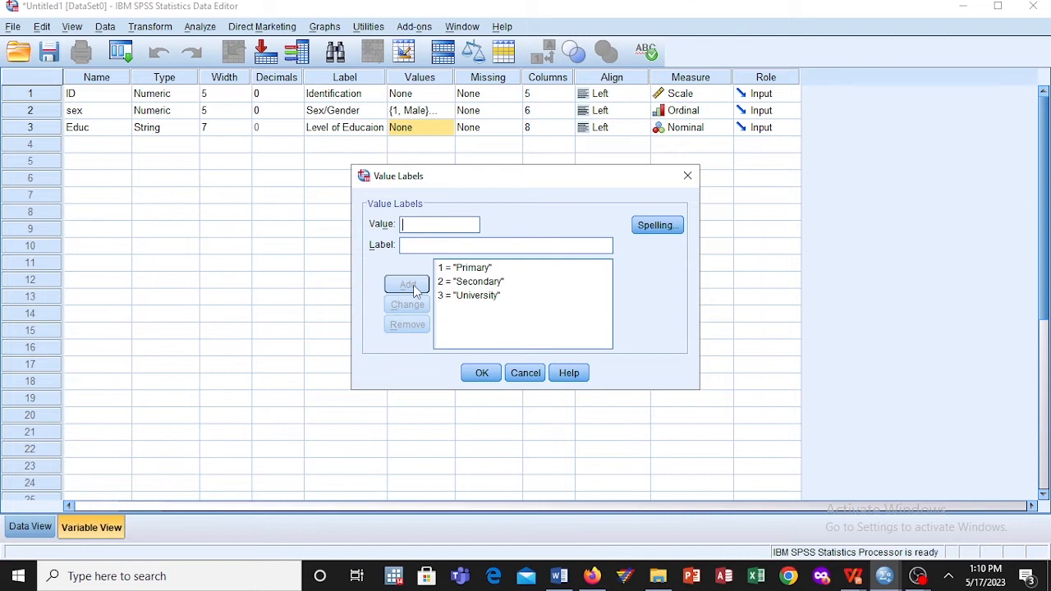
click(483, 374)
Step: Set the Educ variable's display column width to 7
click(567, 131)
click(567, 125)
click(568, 132)
click(568, 131)
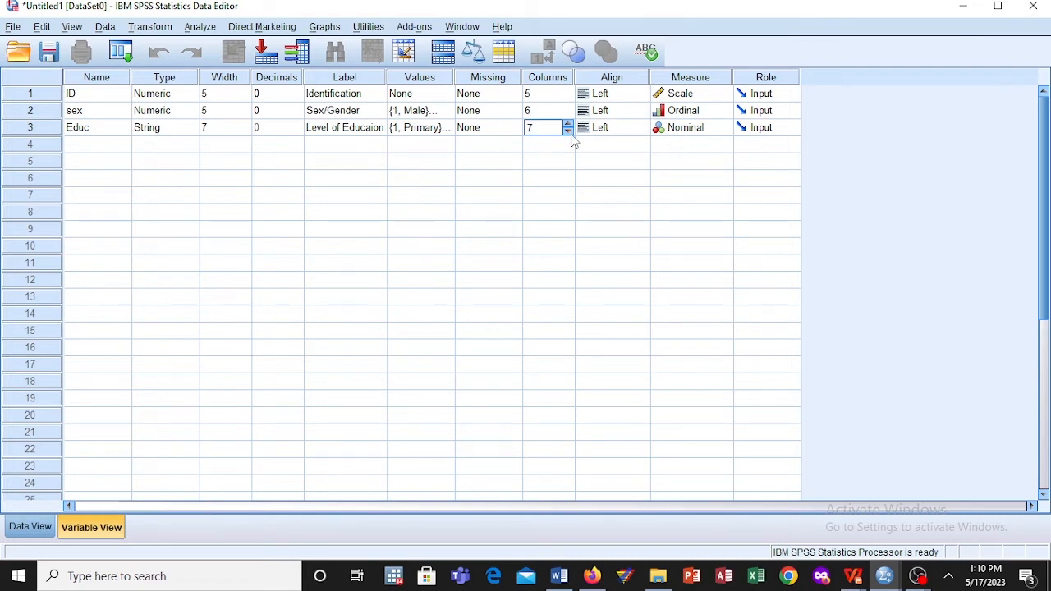
Step: Set the Educ variable's measurement level to Ordinal and keep its role as Input
click(698, 131)
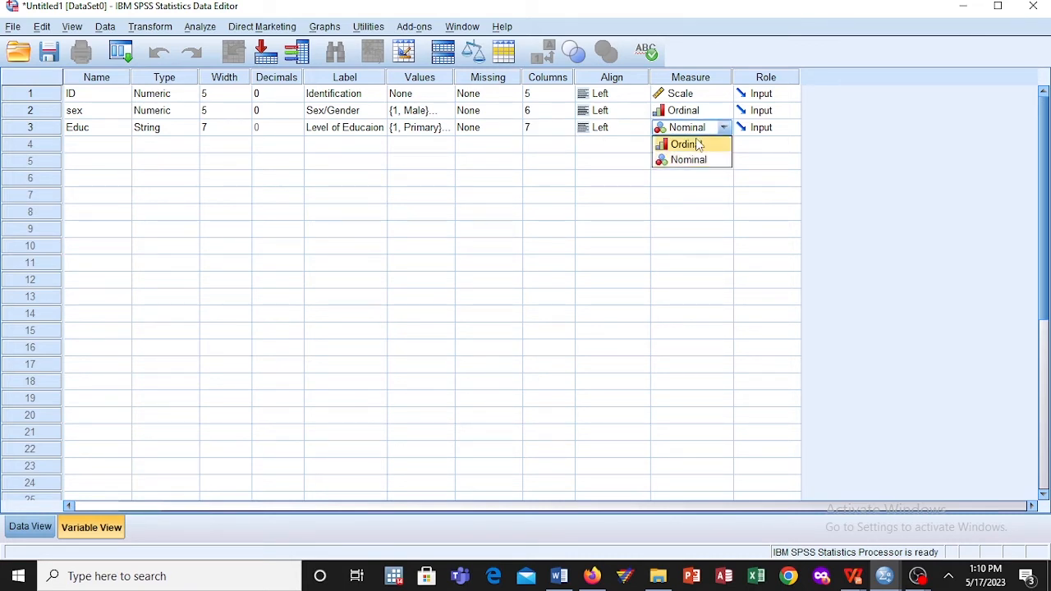
click(698, 145)
click(754, 133)
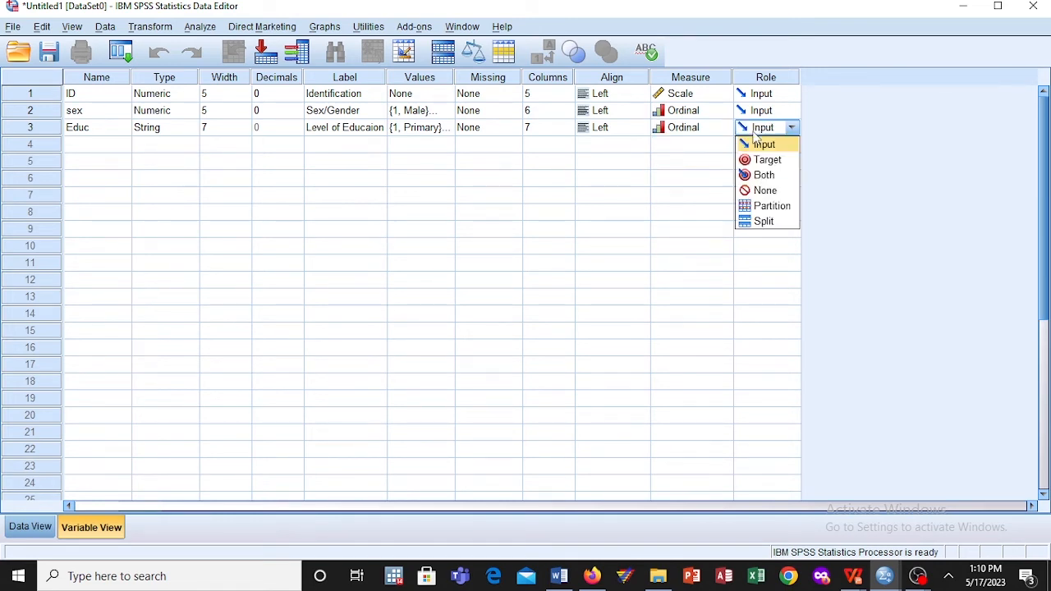
click(756, 142)
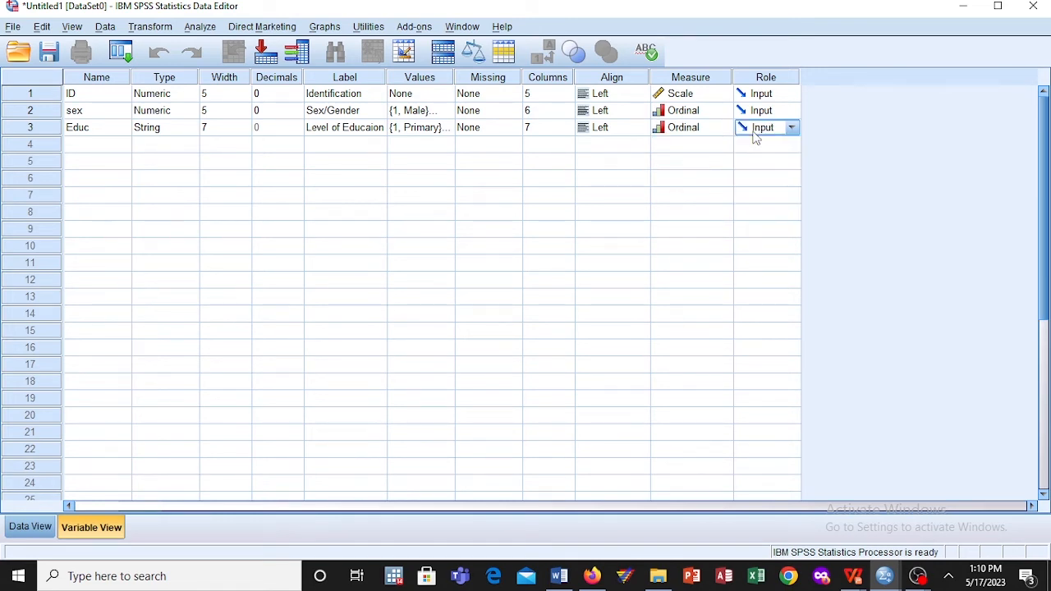
click(593, 168)
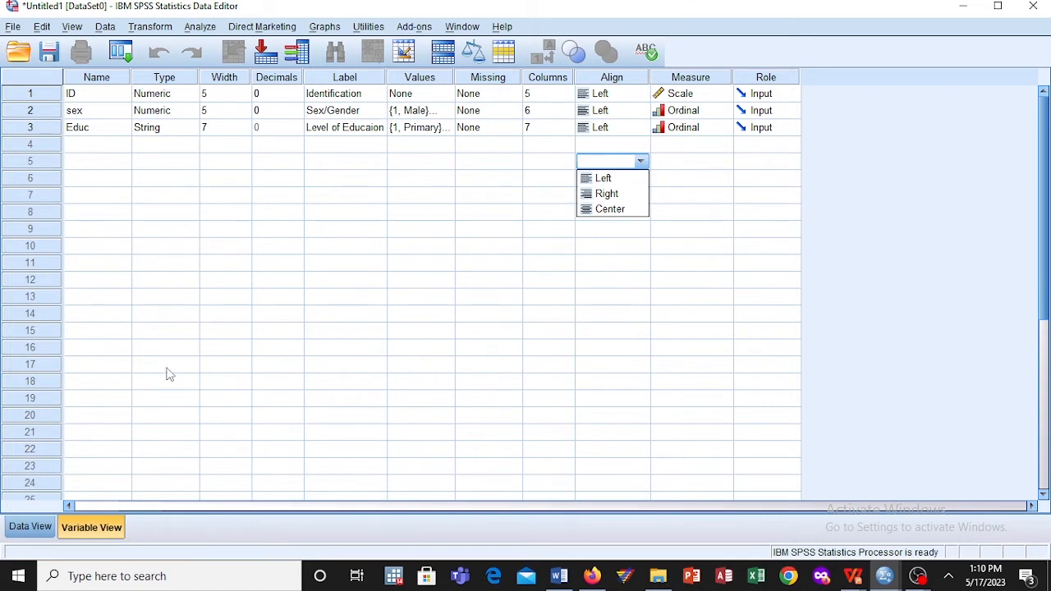
Step: Switch to the data sheet and enter 1 and 2 as the ID values of the first two cases
click(31, 527)
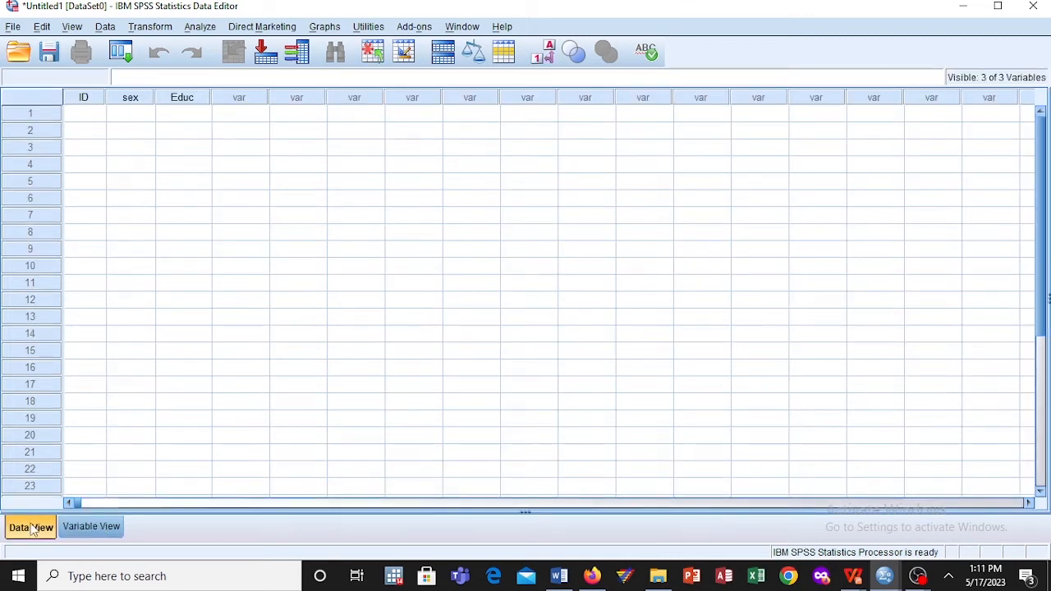
click(95, 114)
text(1)
key(Return)
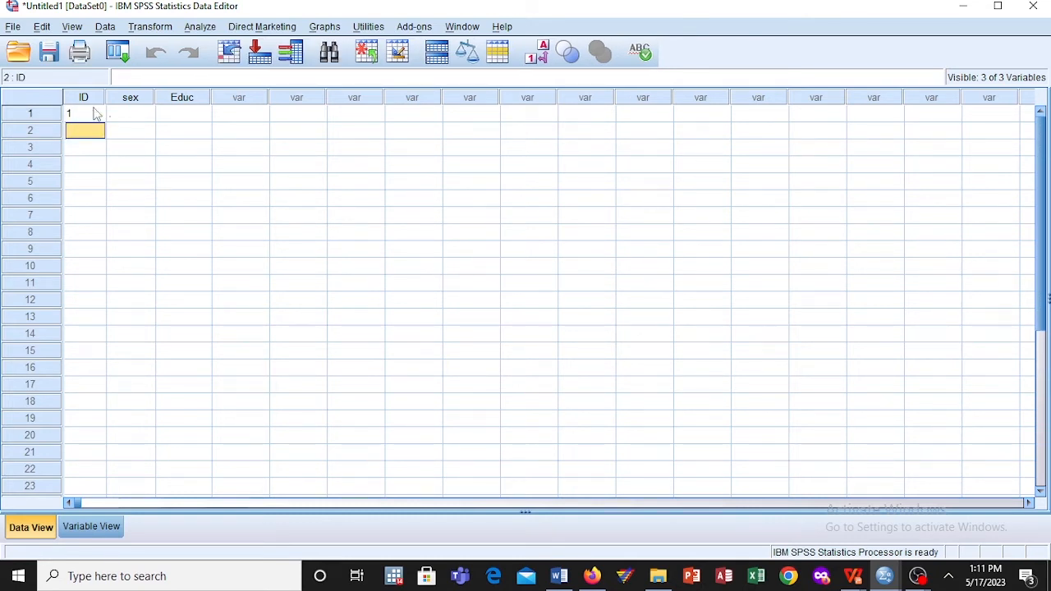
text(2)
click(95, 114)
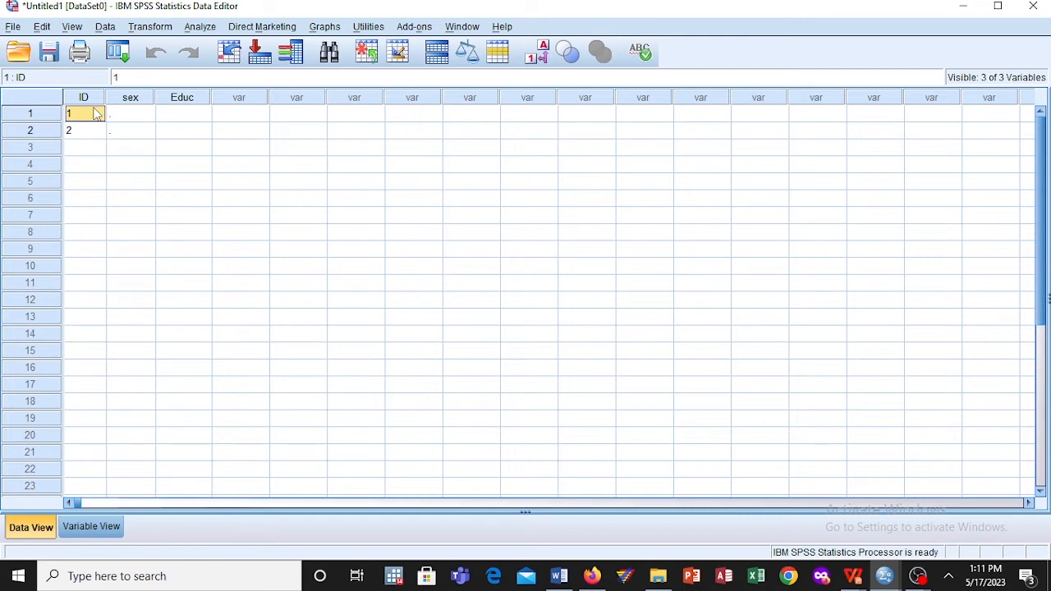
Step: Enter 1 and 2 as the sex values of the first two cases
key(Tab)
text(1)
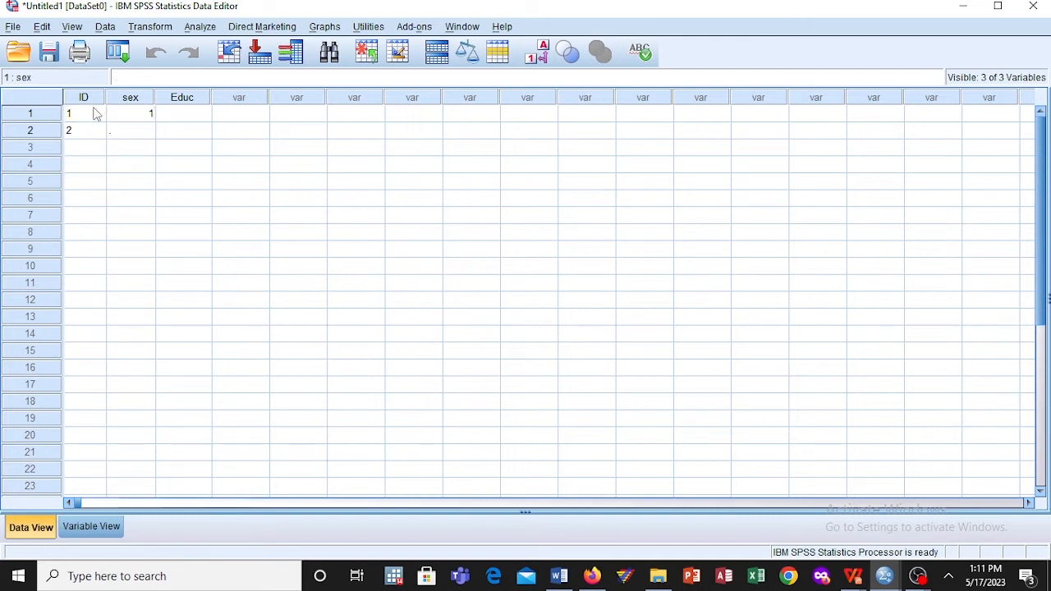
key(Return)
text(2)
key(Return)
Step: Enter the ID values 3, 4, 5, 6 and 7 for cases 3 to 7
key(Left)
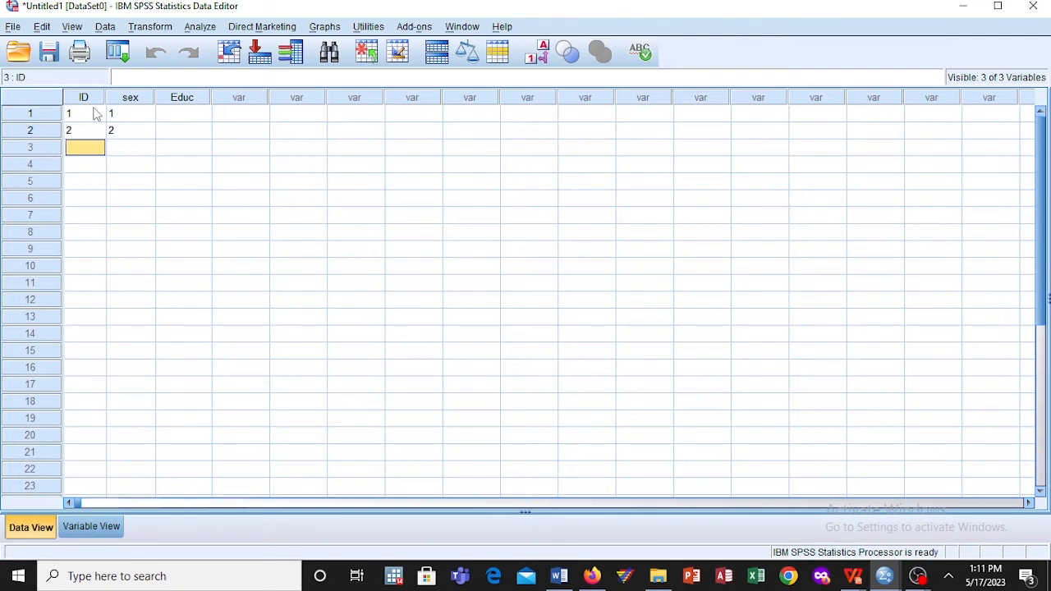
text(3)
key(Return)
text(4)
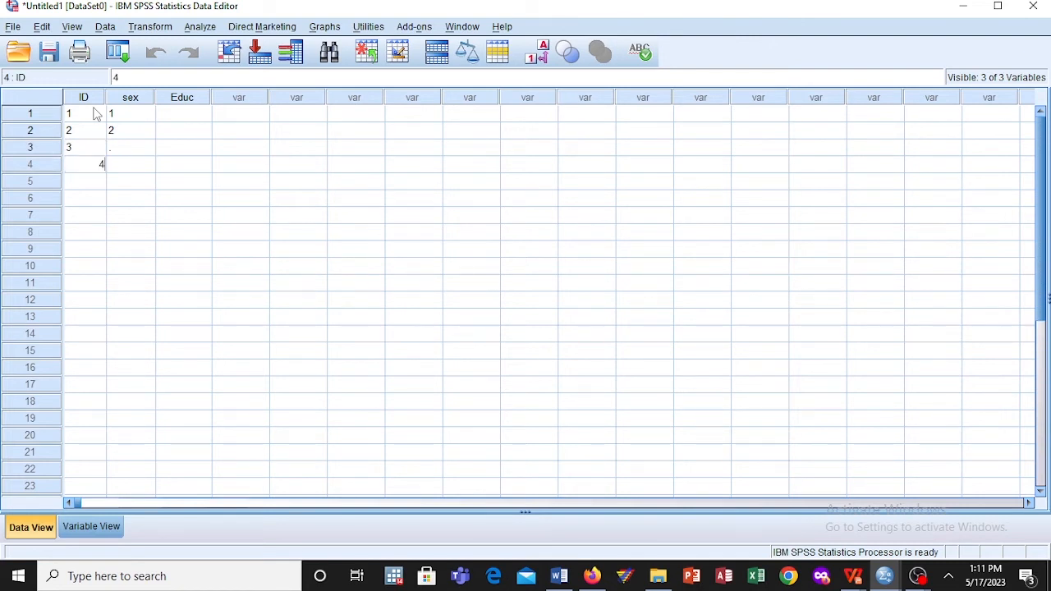
key(Return)
text(5)
key(Return)
text(6)
key(Return)
text(7)
key(Return)
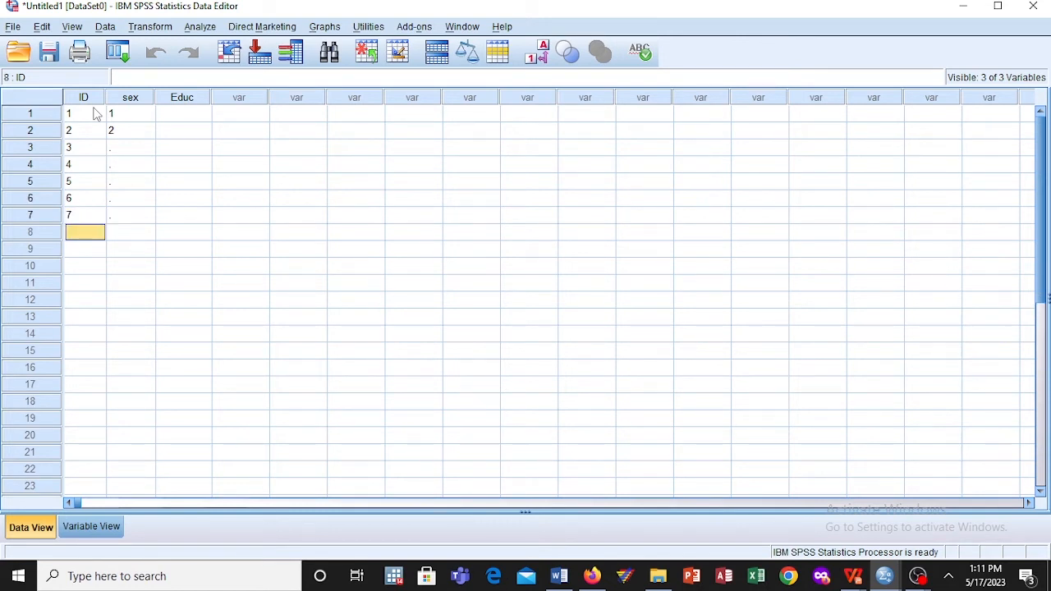
Step: Continue the ID column with 8, 9 and 10 for cases 8 to 10
text(8)
key(Return)
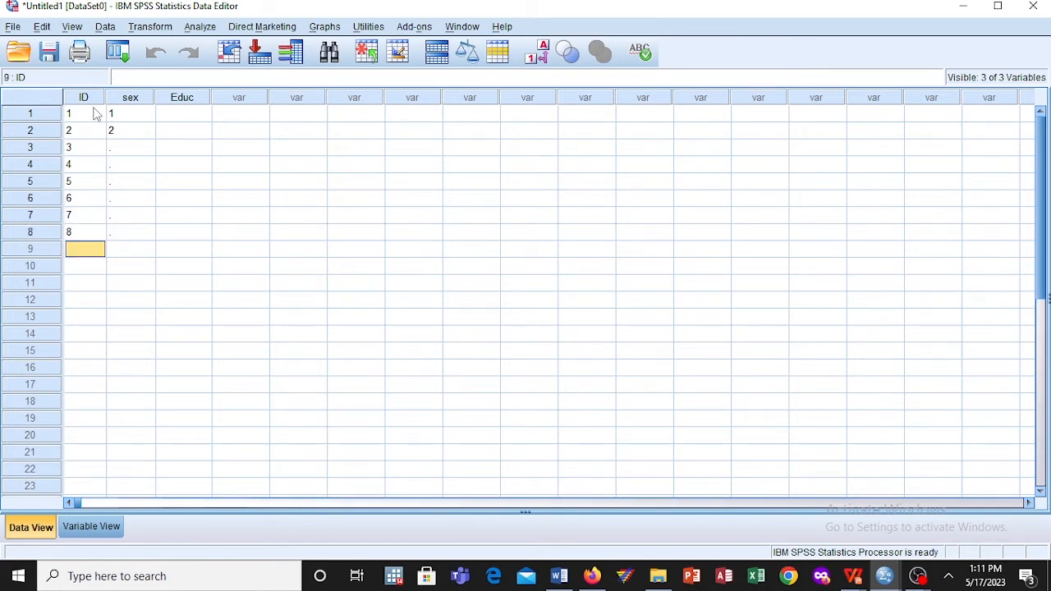
text(9)
key(Return)
text(19)
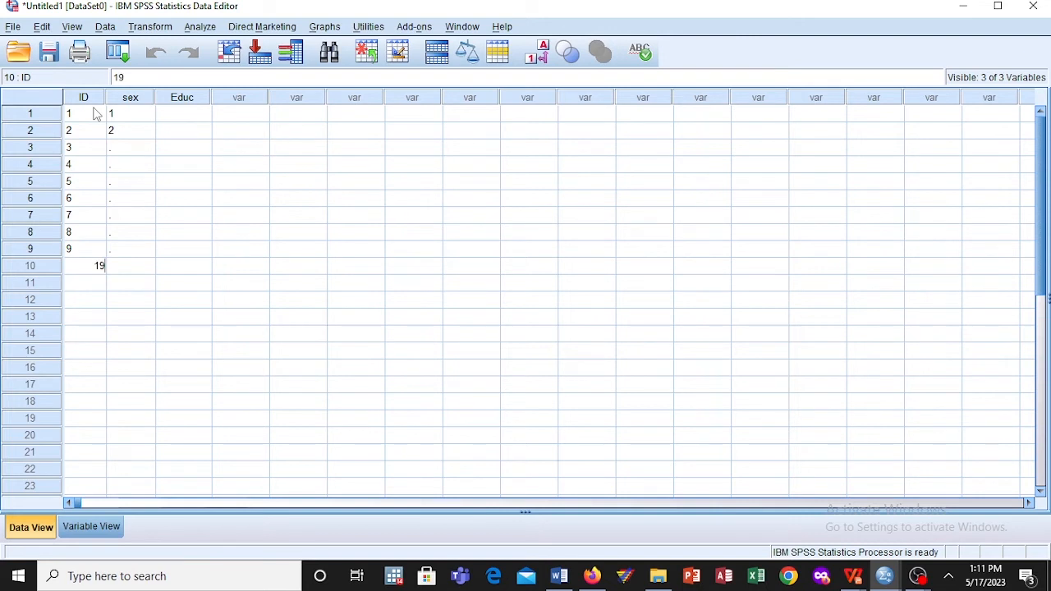
key(BackSpace)
text(0)
key(Return)
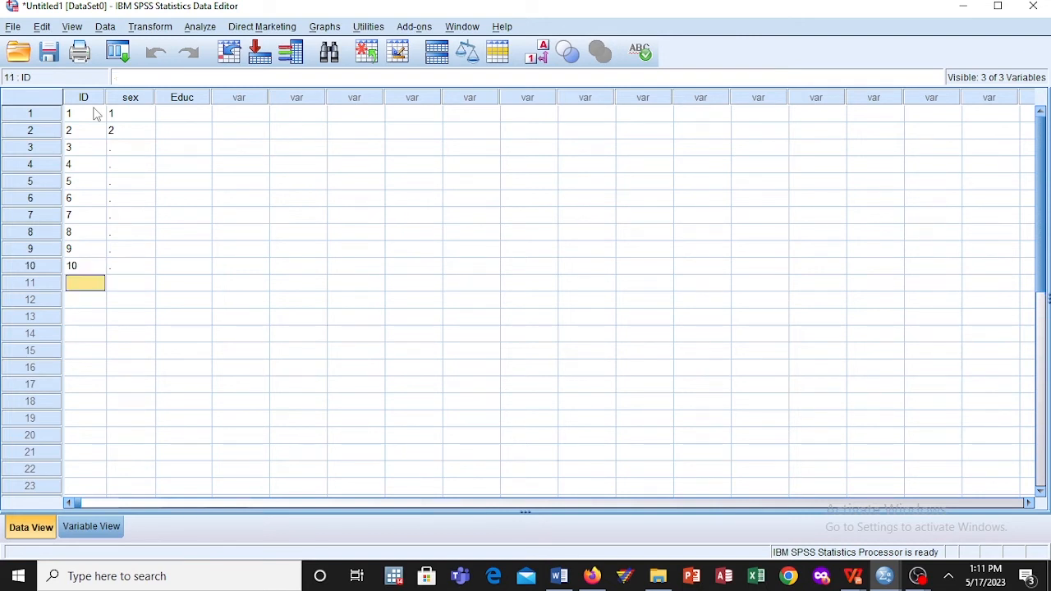
Step: Enter the sex values 1, 1 and 2 for cases 3 to 5
key(Up)
key(Up)
key(Right)
key(Right)
key(Up)
key(Up)
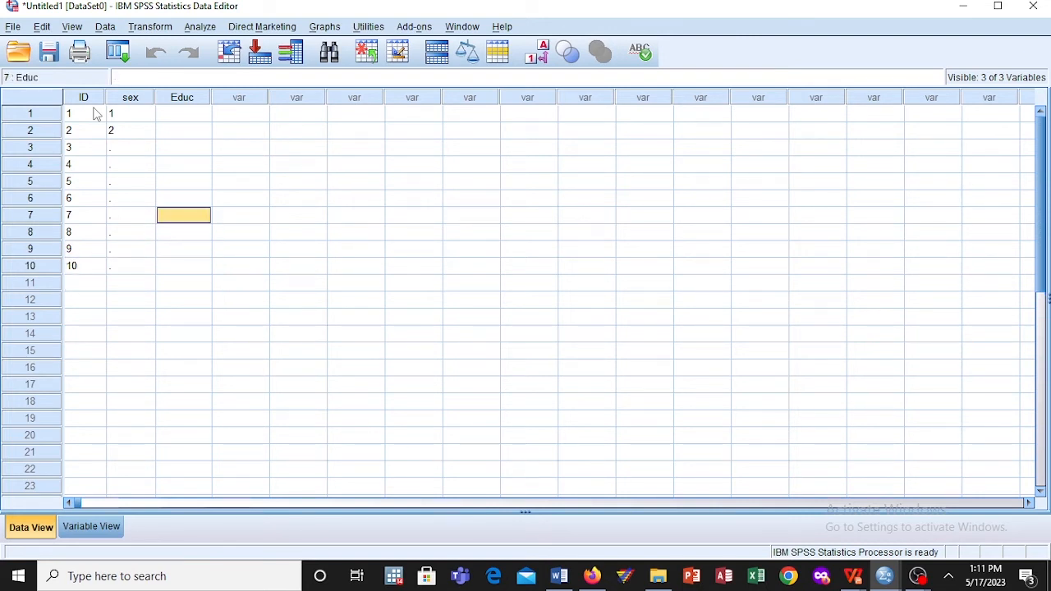
key(Left)
key(Left)
key(Up)
key(Up)
key(Up)
key(Up)
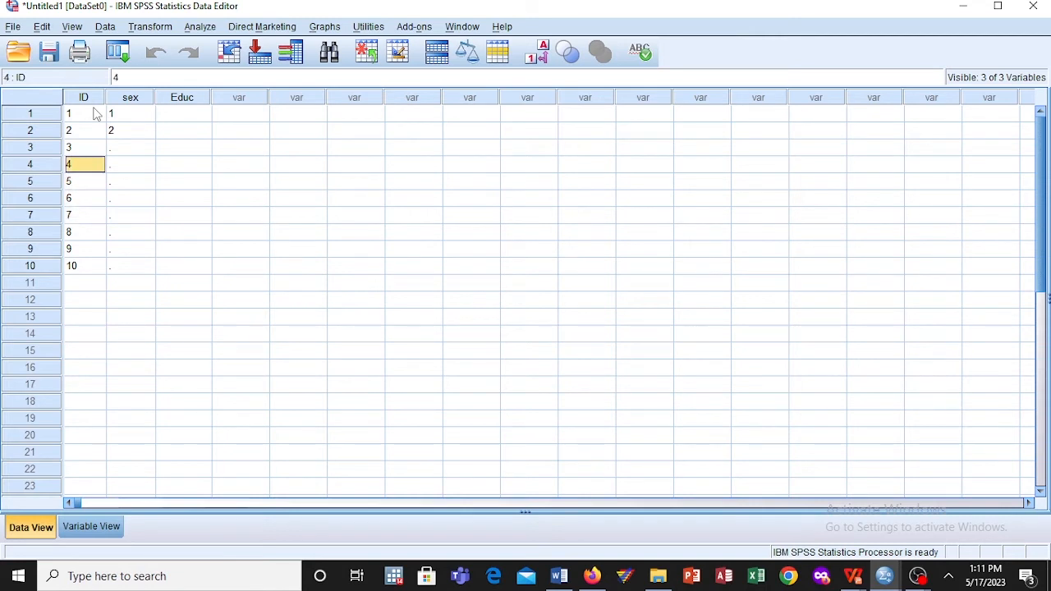
key(Right)
text(1)
key(Return)
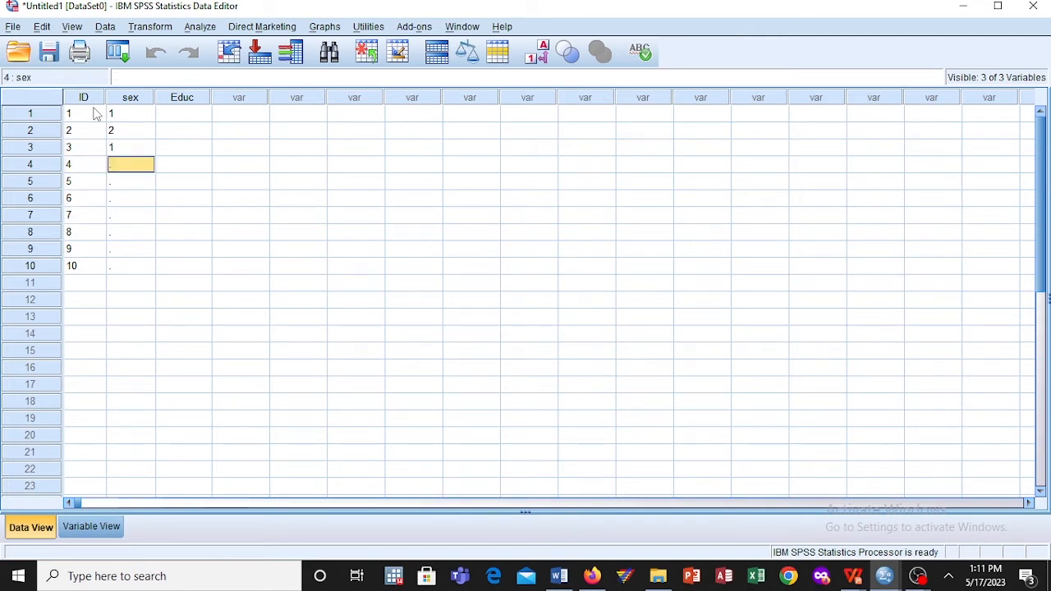
text(1)
key(Return)
text(2)
key(Return)
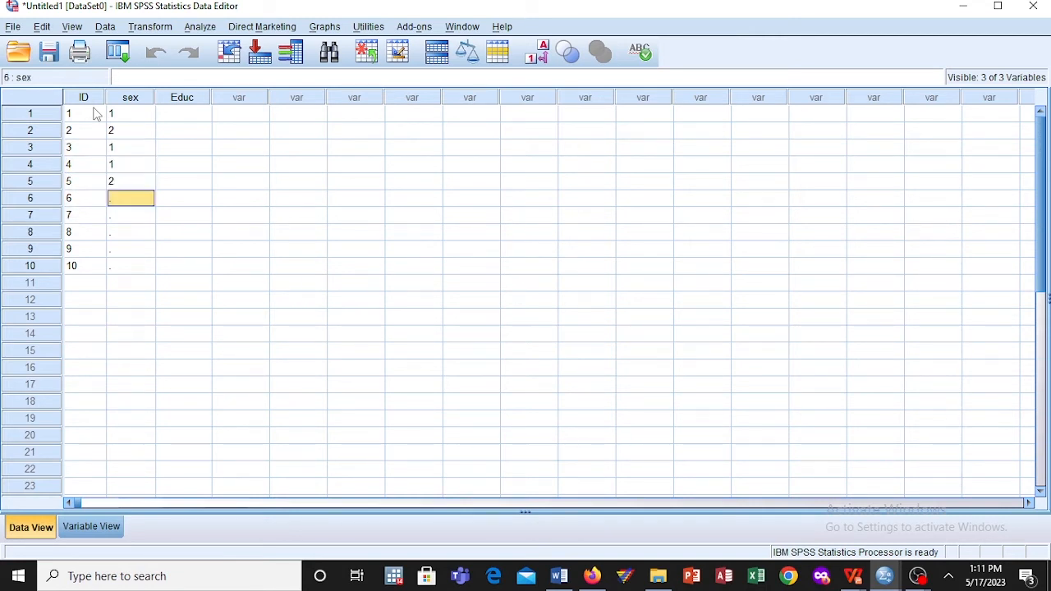
Step: Enter the sex values 1, 2, 2, 1 and 2 for cases 6 to 10
text(1)
key(Return)
text(2)
key(Return)
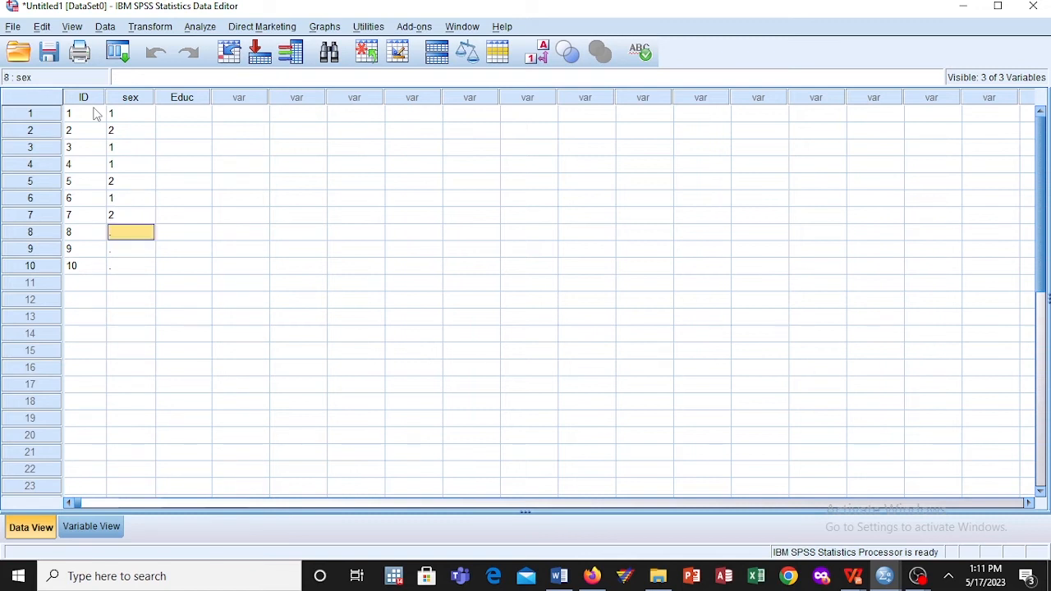
text(2)
key(Return)
text(1)
key(Return)
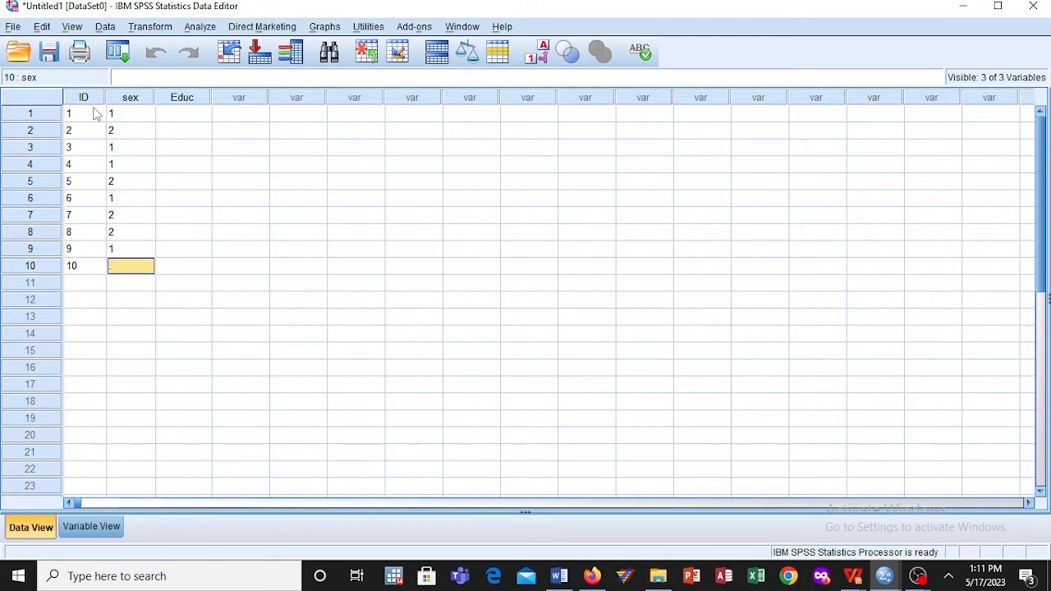
text(2)
key(Return)
Step: Enter Primary and seconda as the Educ values of the first two cases
key(Up)
key(Up)
key(Up)
key(Up)
key(Up)
key(Up)
key(Up)
key(Up)
key(Up)
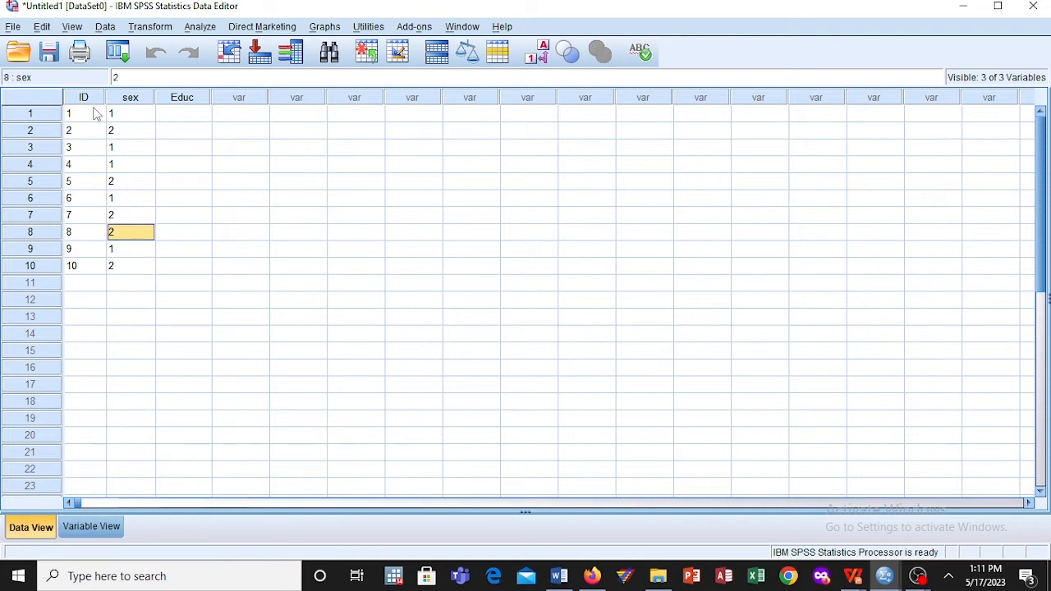
key(Up)
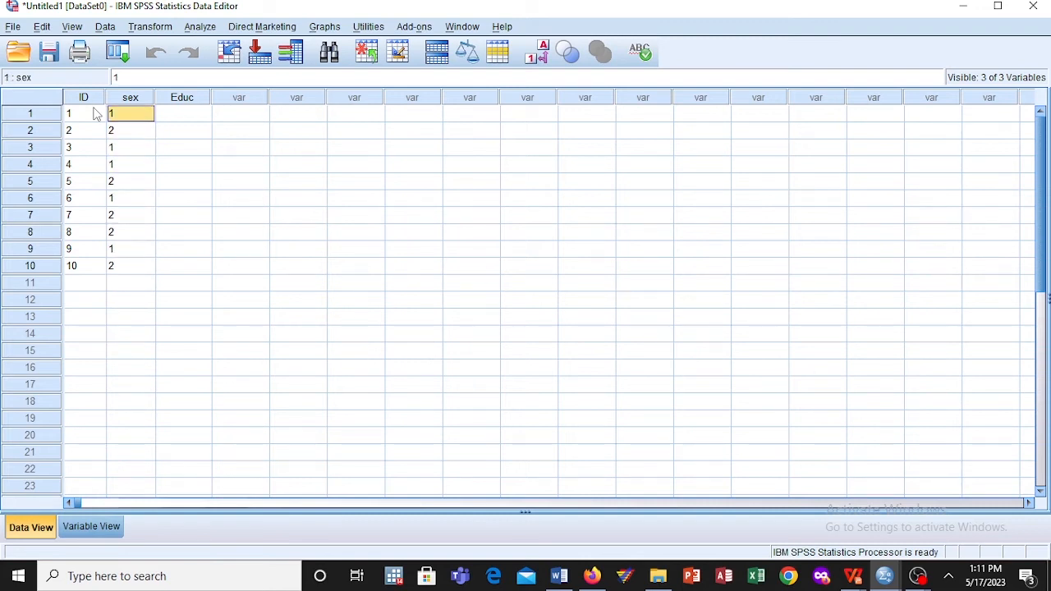
key(Right)
text(P)
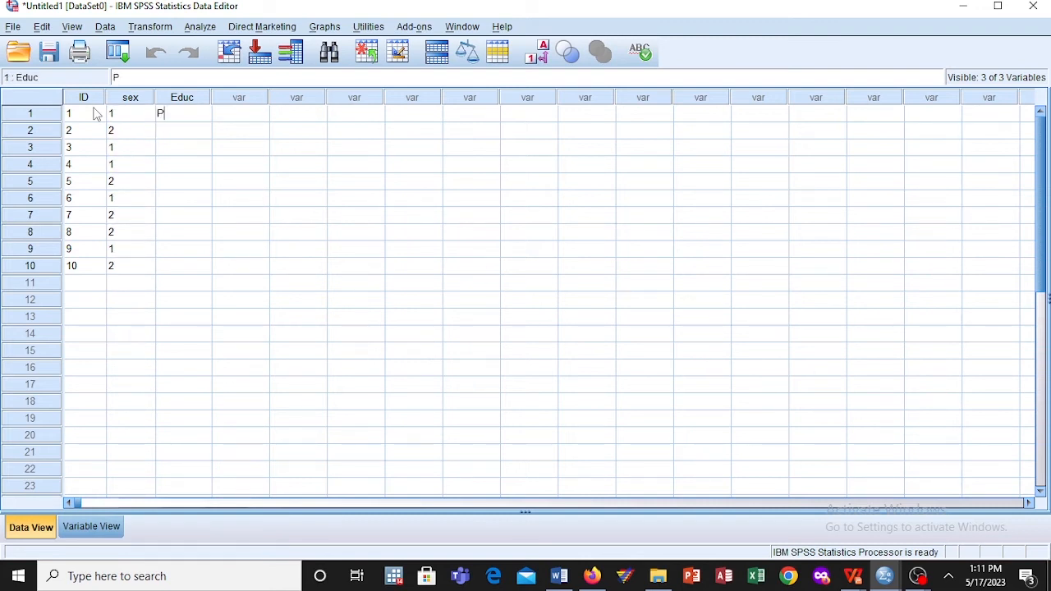
text(rimary)
key(Return)
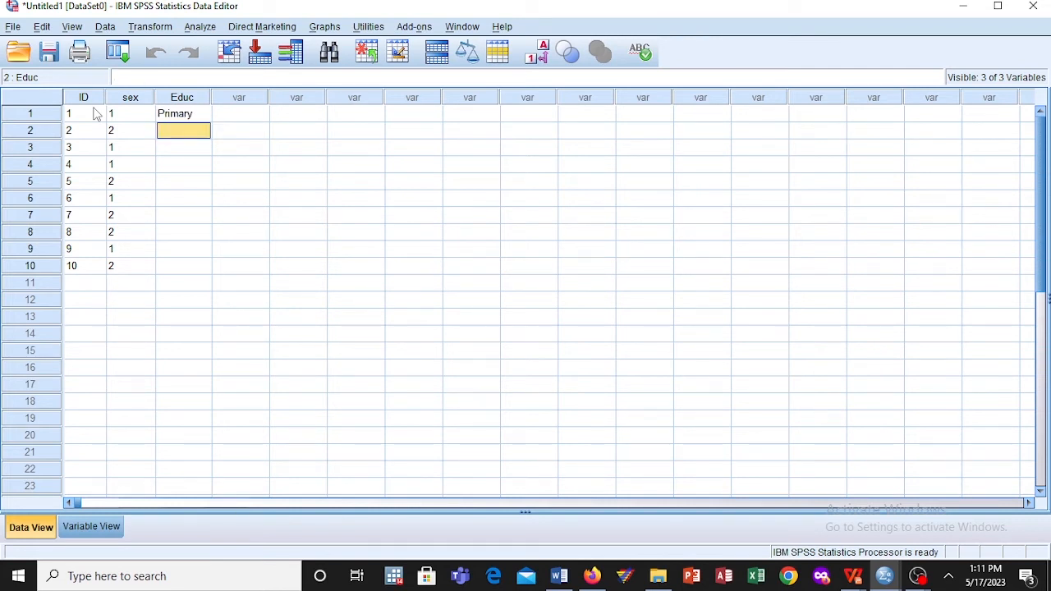
text(sec)
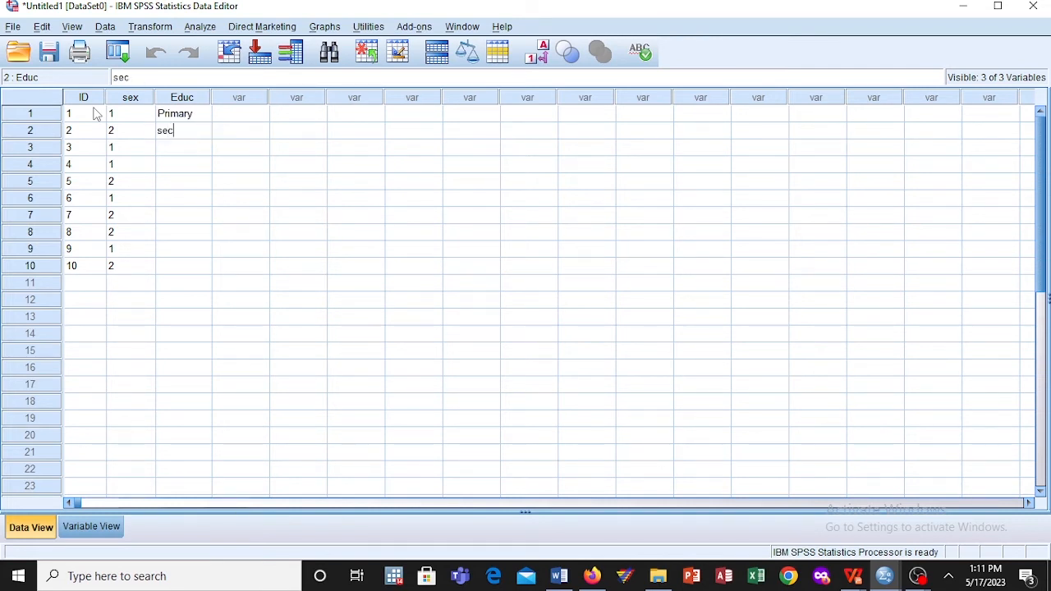
text(onda)
key(Return)
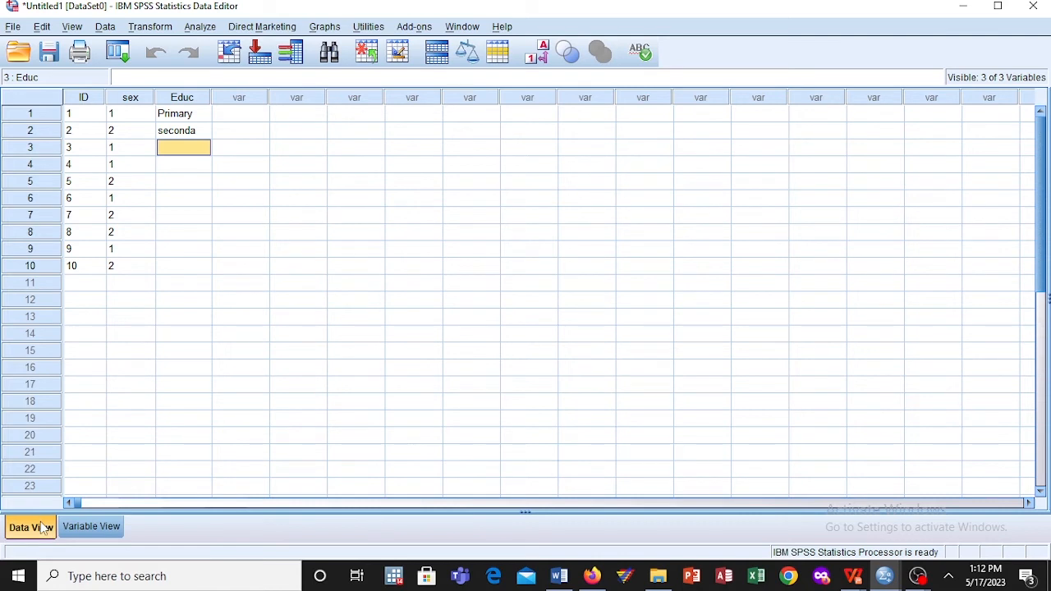
Step: Switch to the variable definitions and set the Educ variable's string width to 11
click(69, 528)
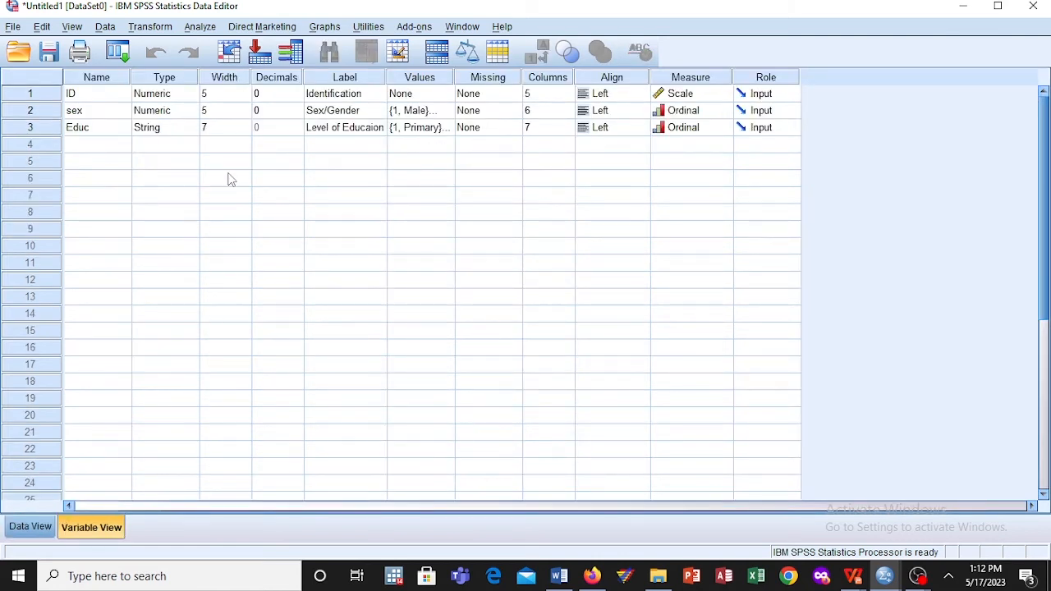
click(240, 129)
click(245, 125)
click(245, 125)
click(245, 125)
click(245, 125)
Step: Set the Educ variable's display column width to 12 and raise its string width by one more
click(565, 128)
click(567, 124)
click(568, 125)
click(568, 125)
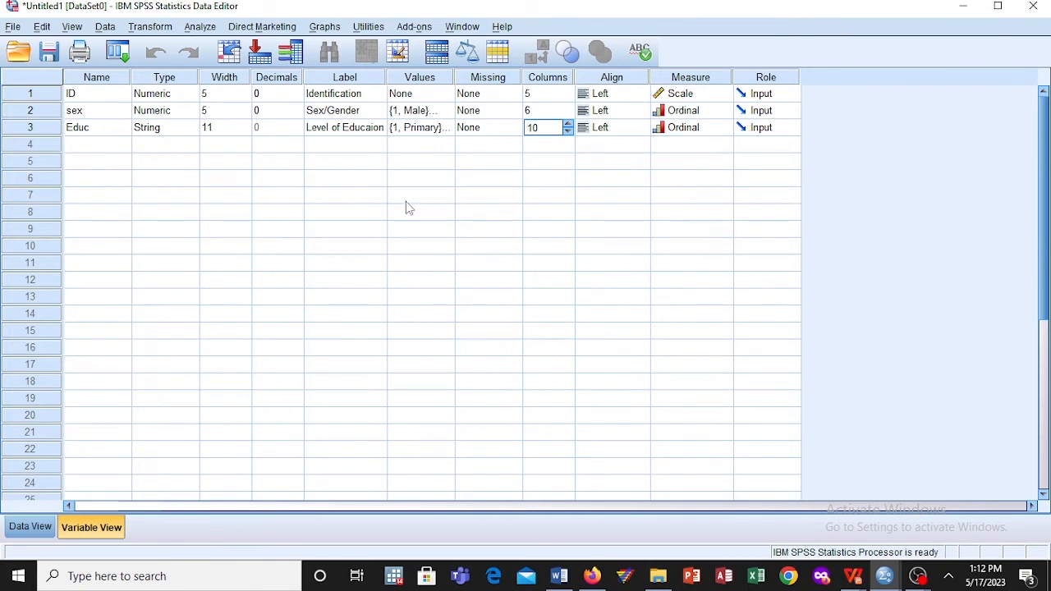
click(567, 124)
click(568, 124)
click(239, 133)
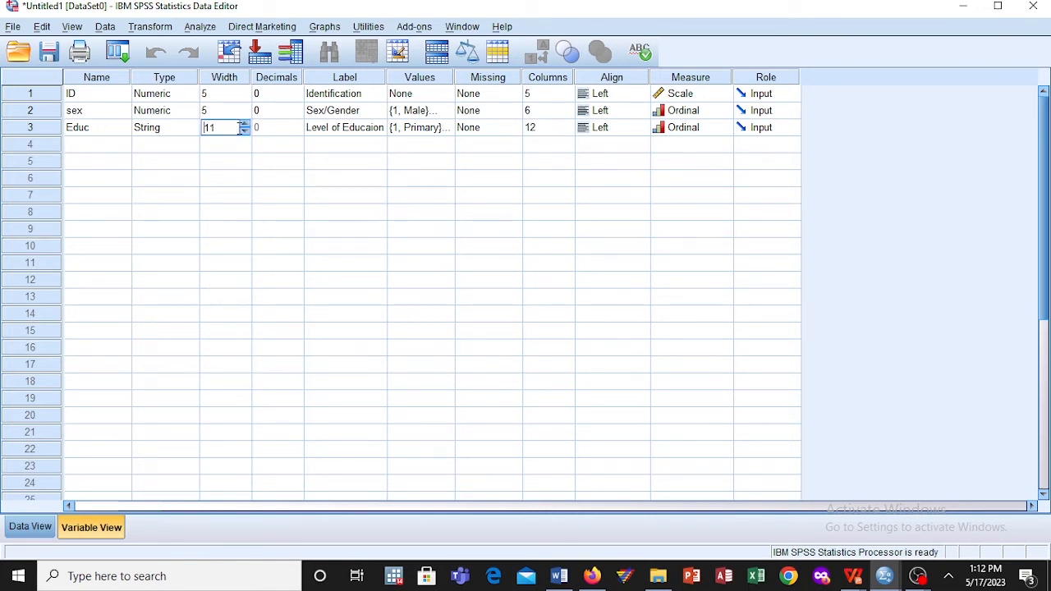
click(244, 125)
Step: Return to the data sheet and enter university as the Educ value of case 3
click(37, 527)
click(201, 134)
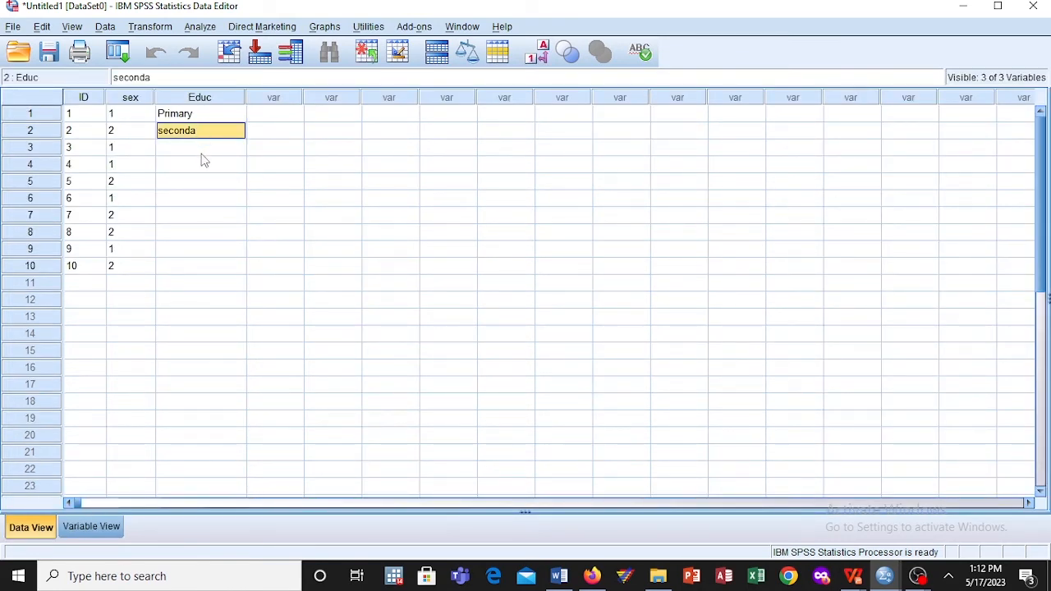
click(203, 153)
click(201, 134)
click(203, 152)
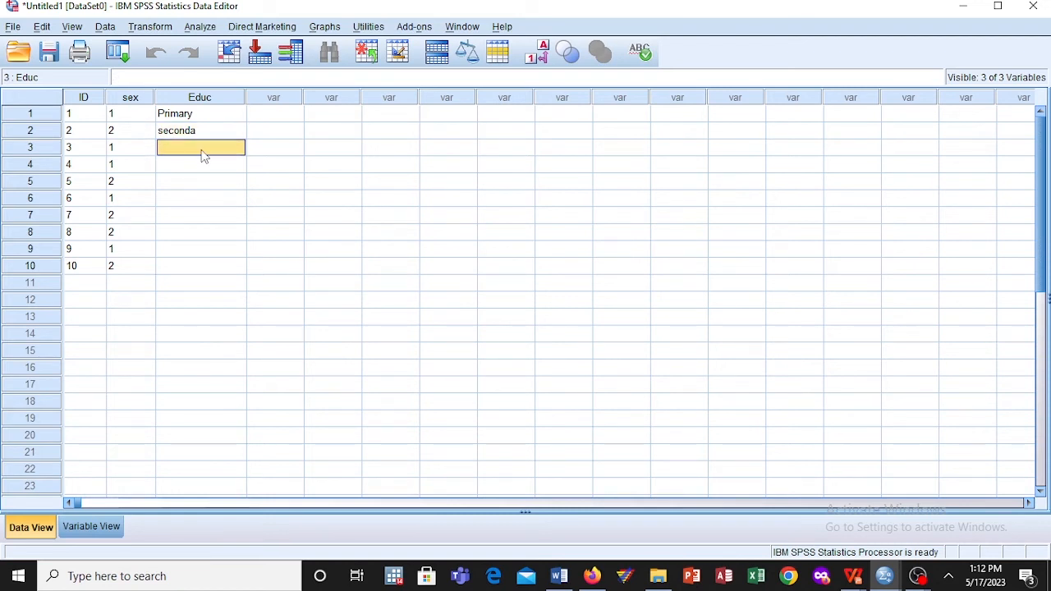
text(uni)
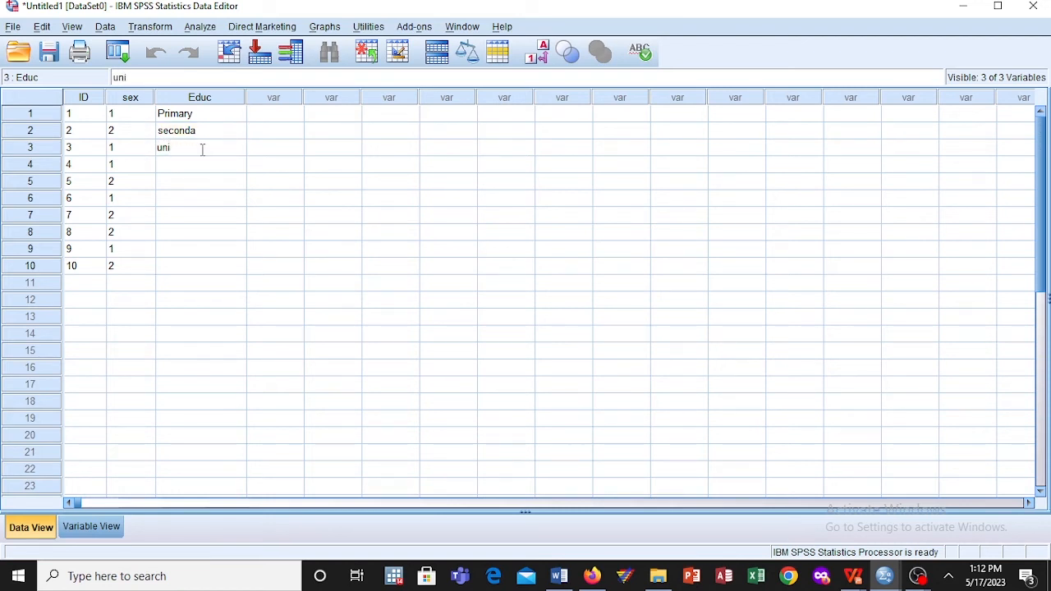
text(es)
key(BackSpace)
text(s)
key(BackSpace)
key(BackSpace)
text(versity)
key(Return)
Step: Enter primary and secondary as the Educ values of cases 4 and 5
text(primary)
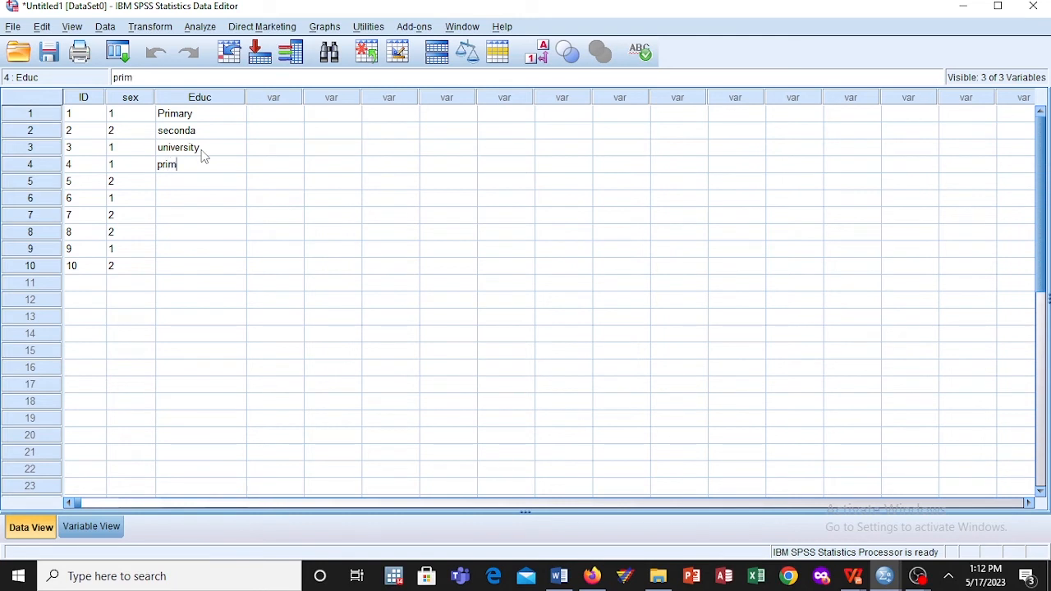
key(Left)
key(Down)
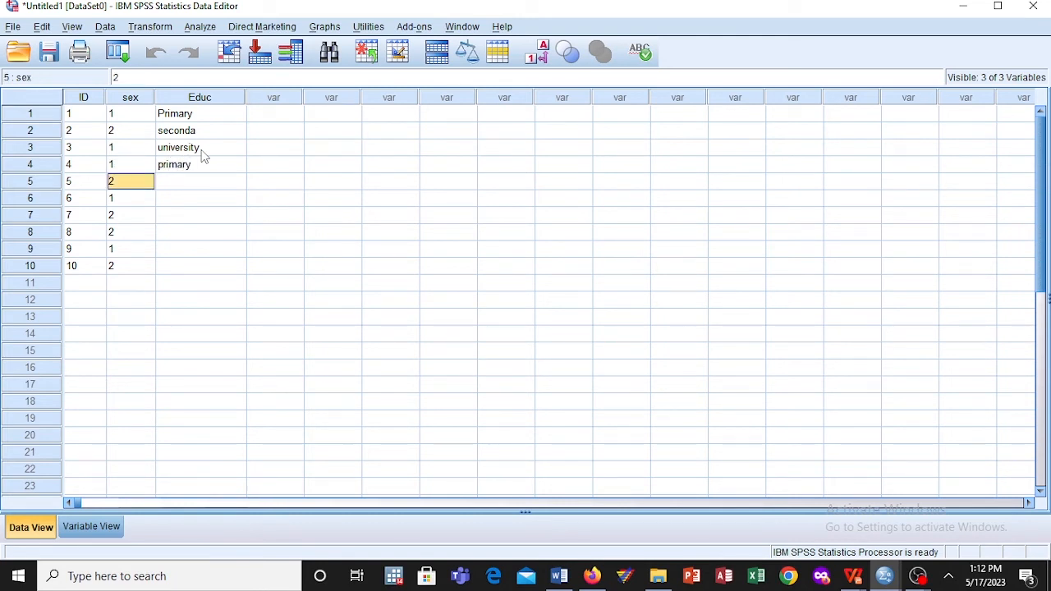
key(Up)
key(Right)
key(Down)
text(secondary)
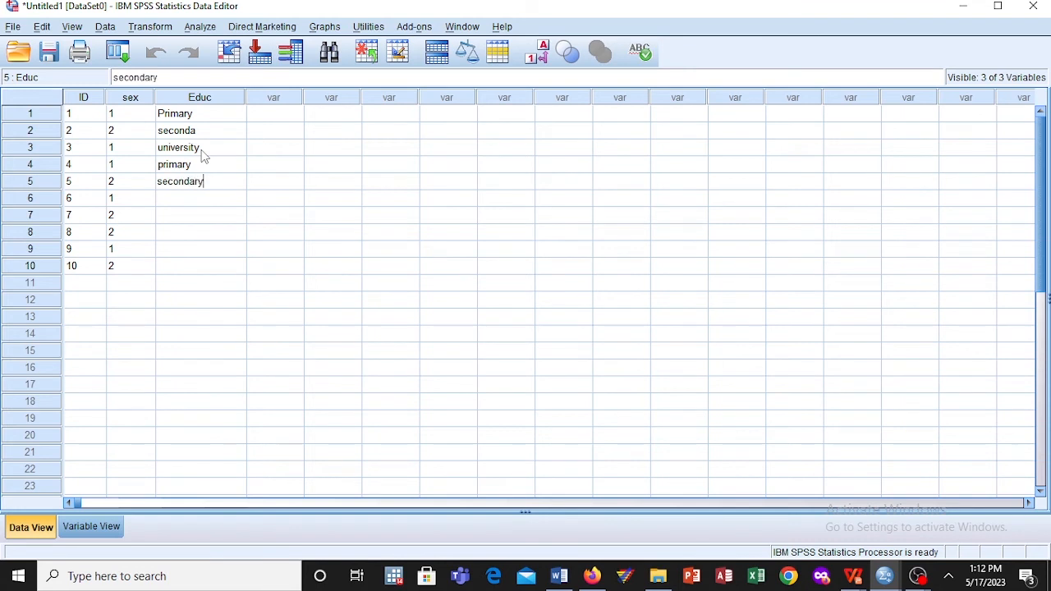
key(Up)
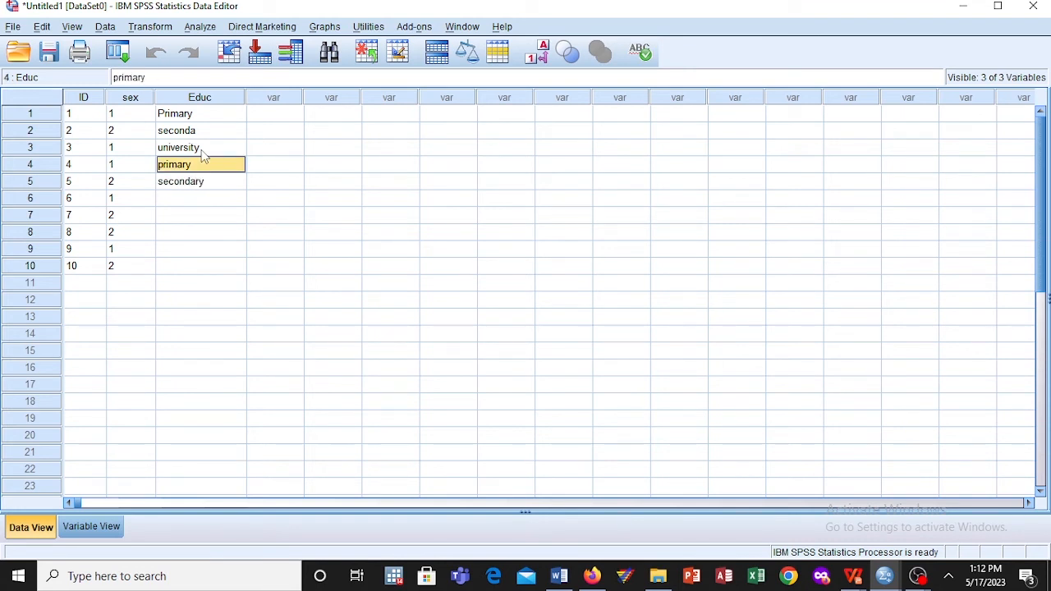
Step: Enter secondary, university and primary as the Educ values of cases 6 to 8
key(Down)
key(Down)
text(sec)
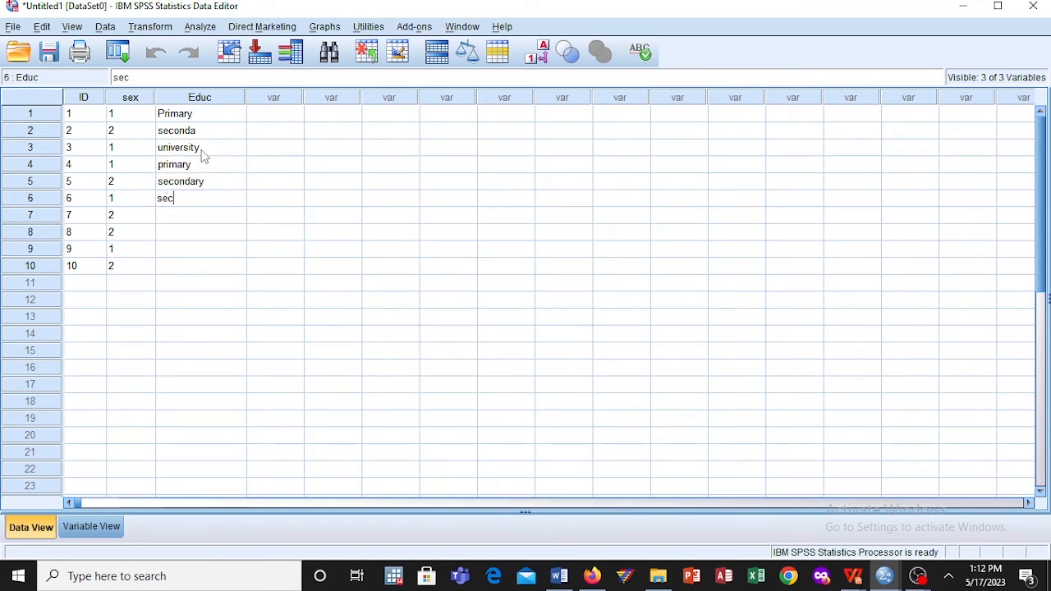
text(ondary)
key(Return)
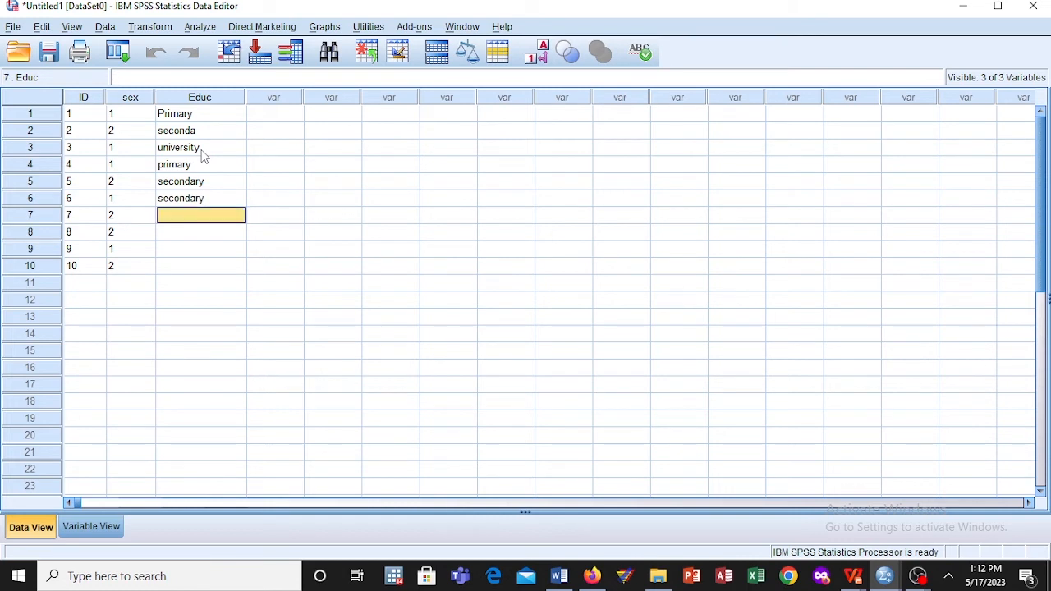
text(university)
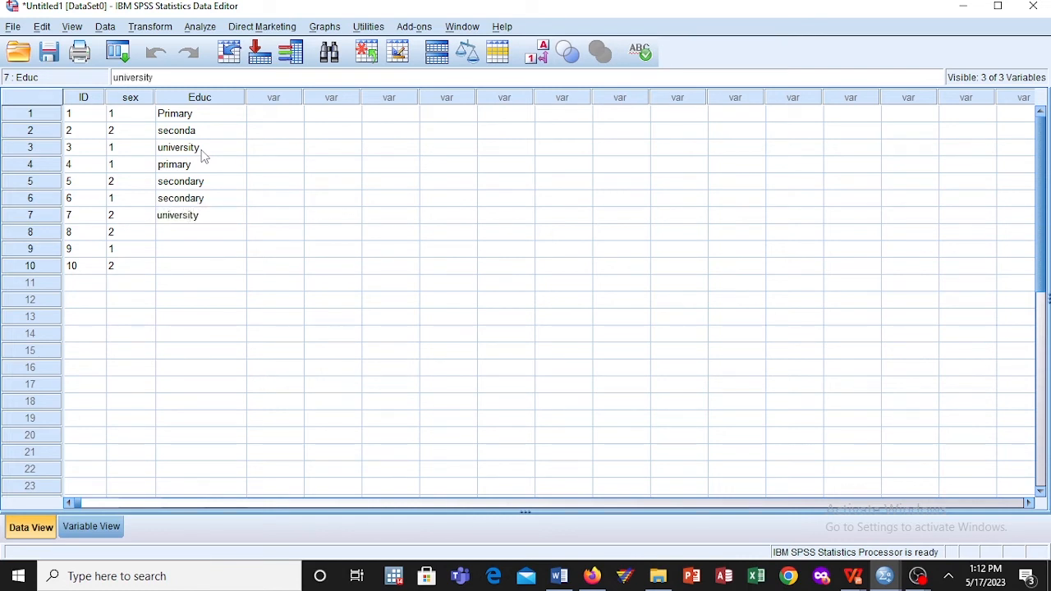
key(Return)
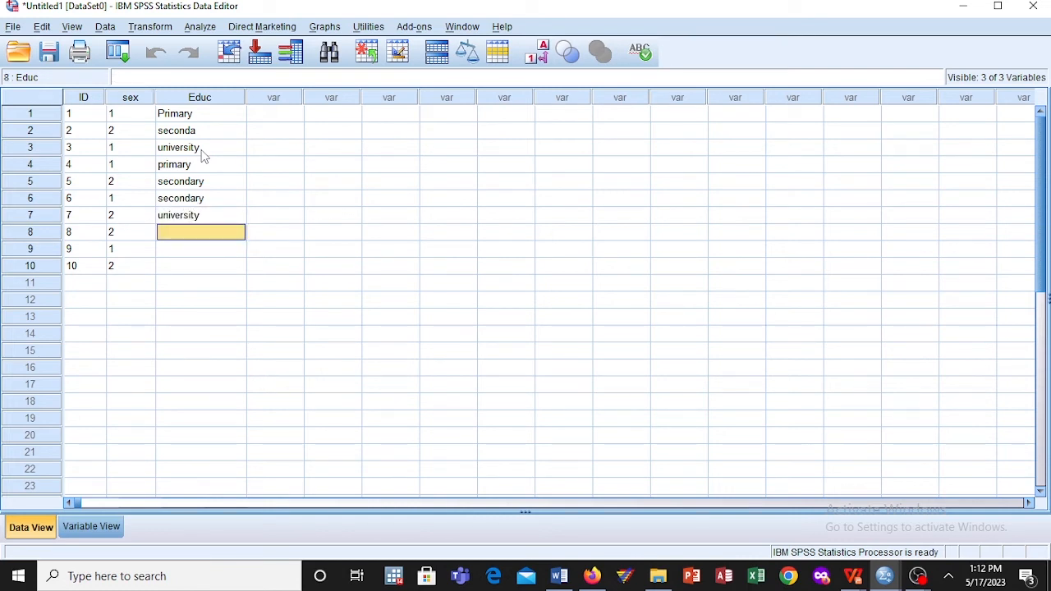
text(primary)
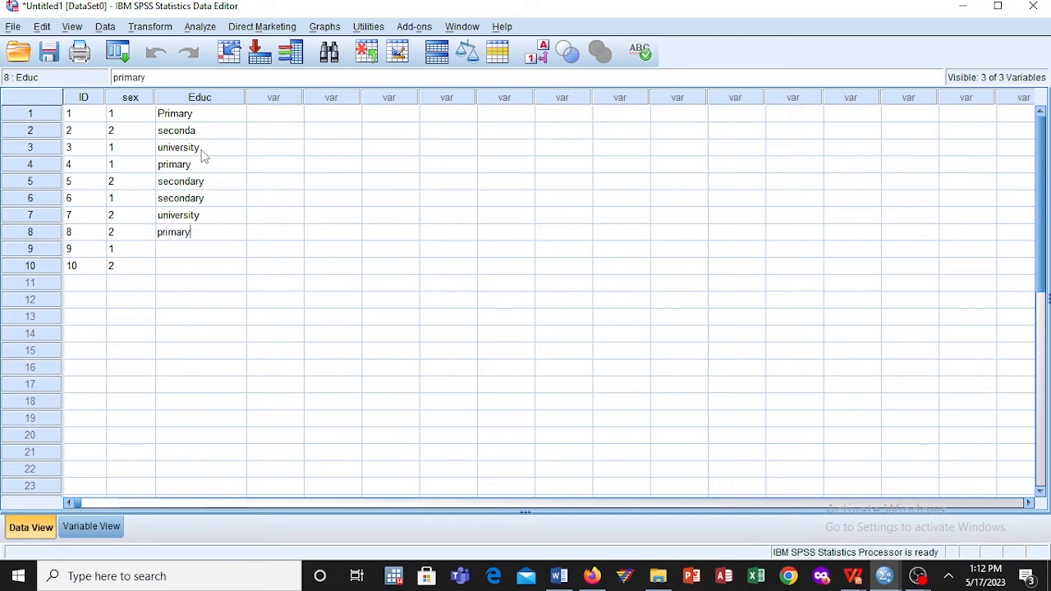
key(Return)
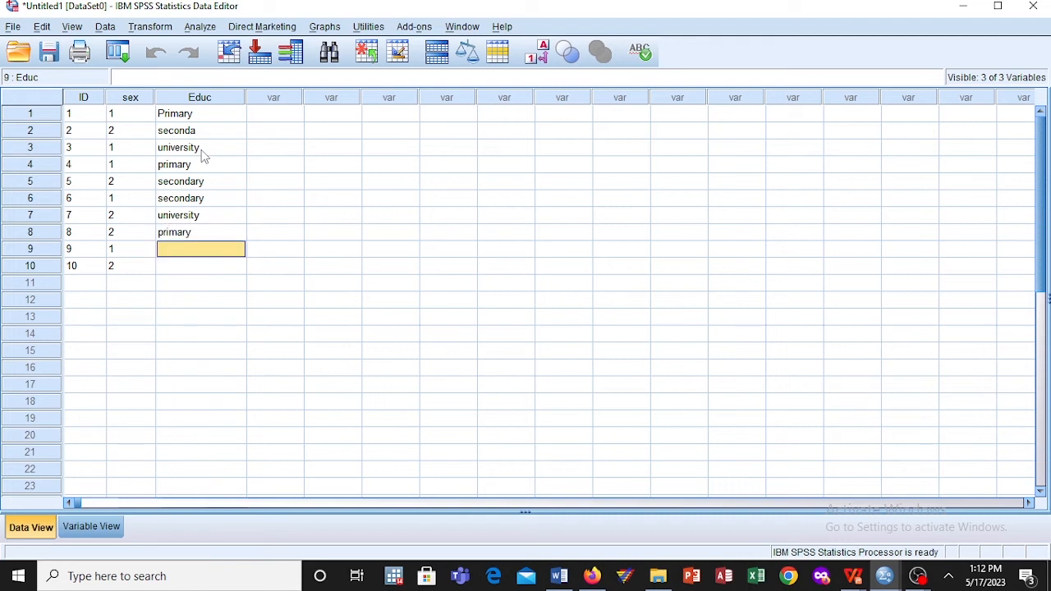
Step: Enter university and secondary as the Educ values of cases 9 and 10
text(univ)
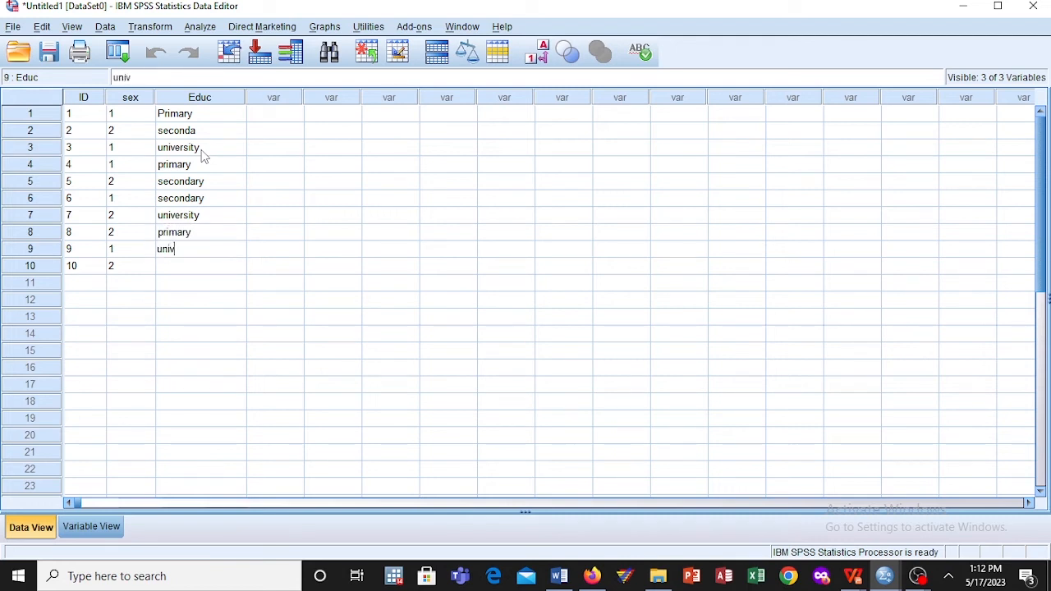
text(erst)
key(Return)
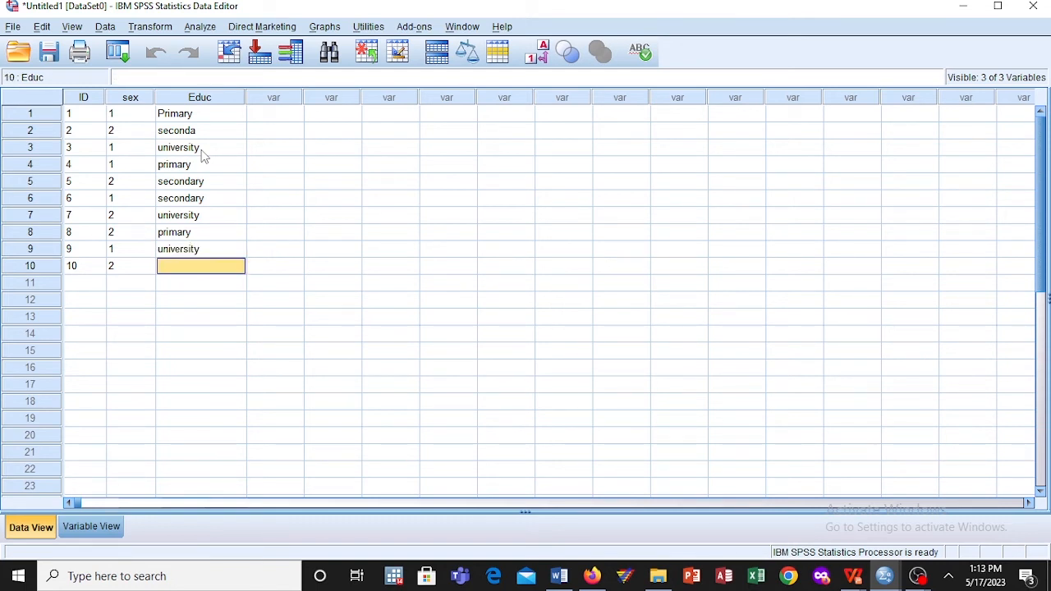
text(secondary)
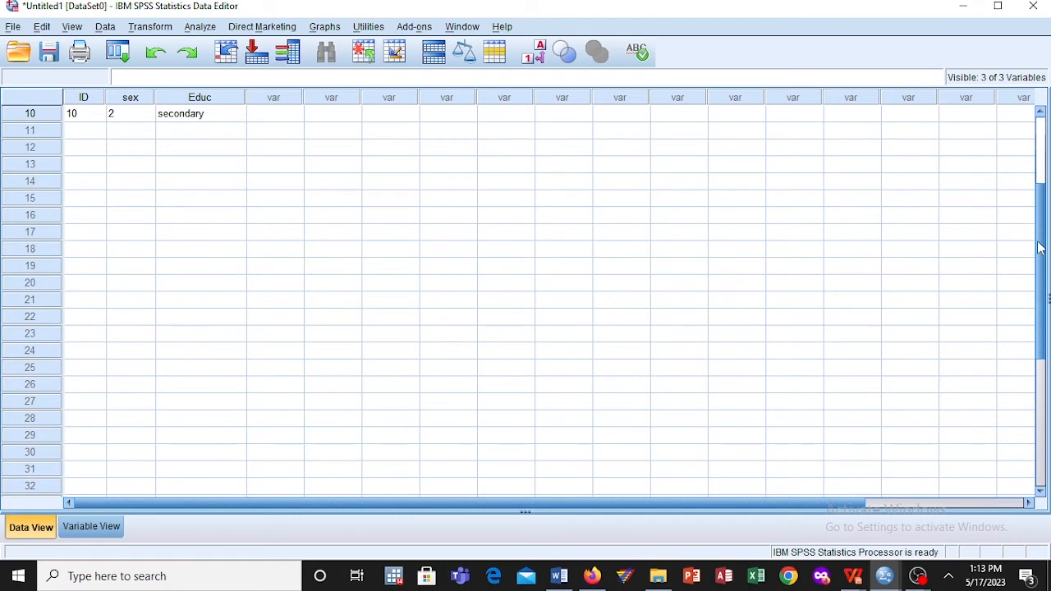
drag(1040, 248, 1040, 164)
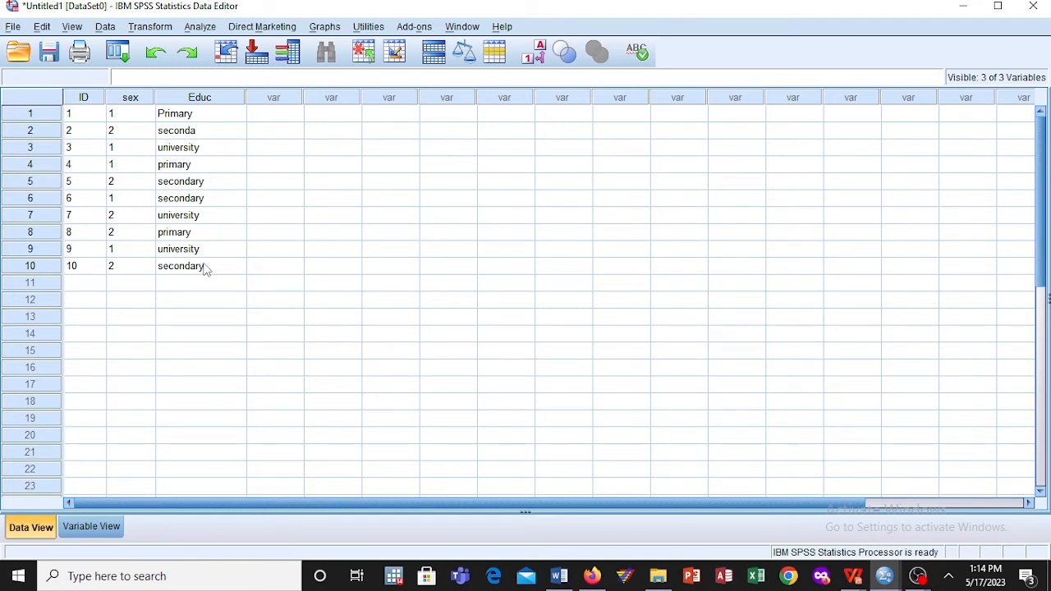
Step: Display the value labels instead of the numeric codes in the data sheet
click(227, 51)
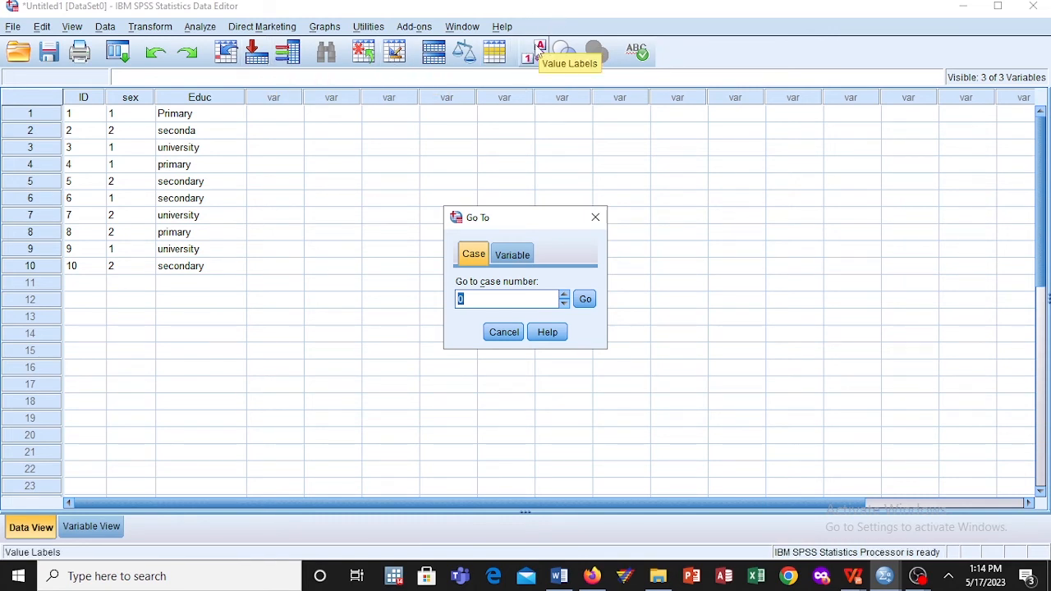
click(597, 219)
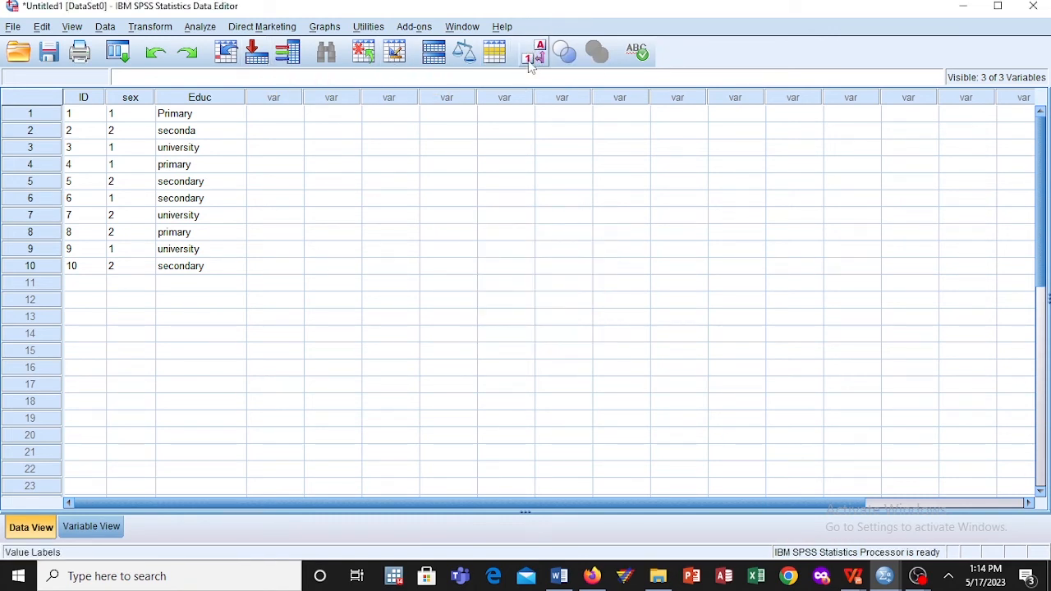
click(536, 51)
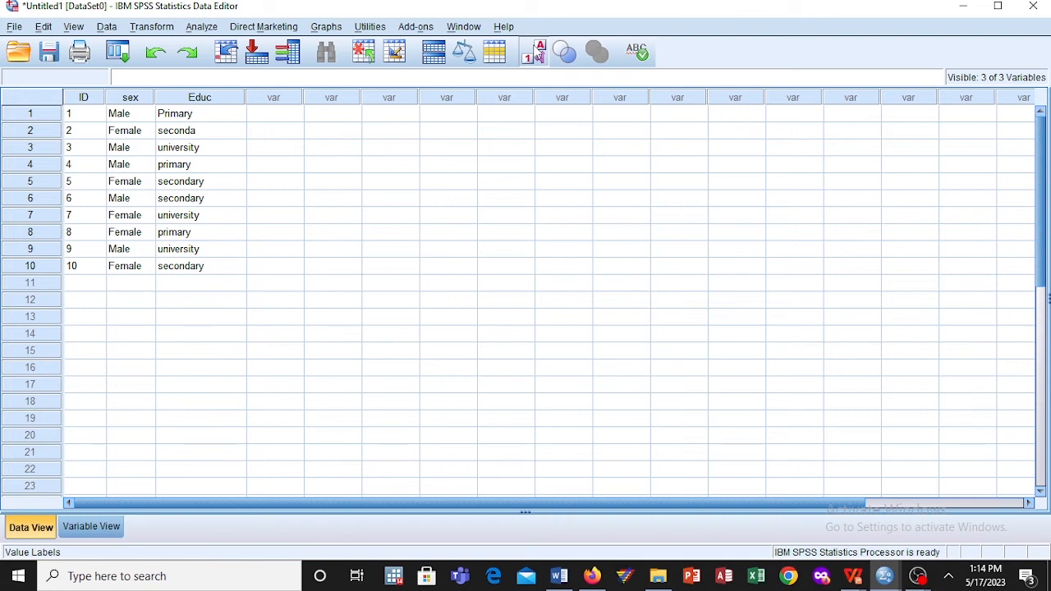
click(538, 51)
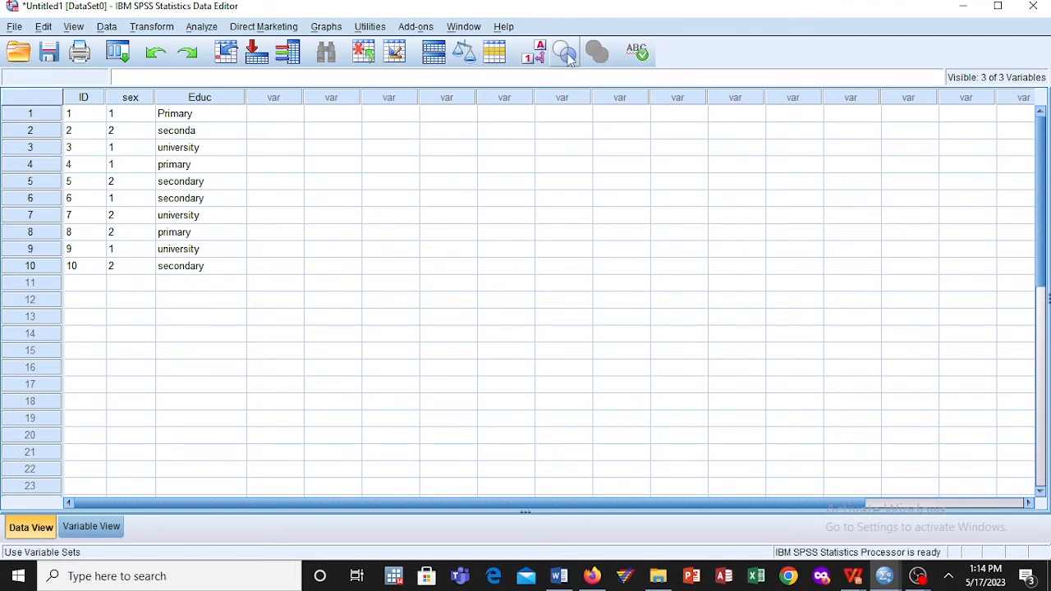
click(539, 54)
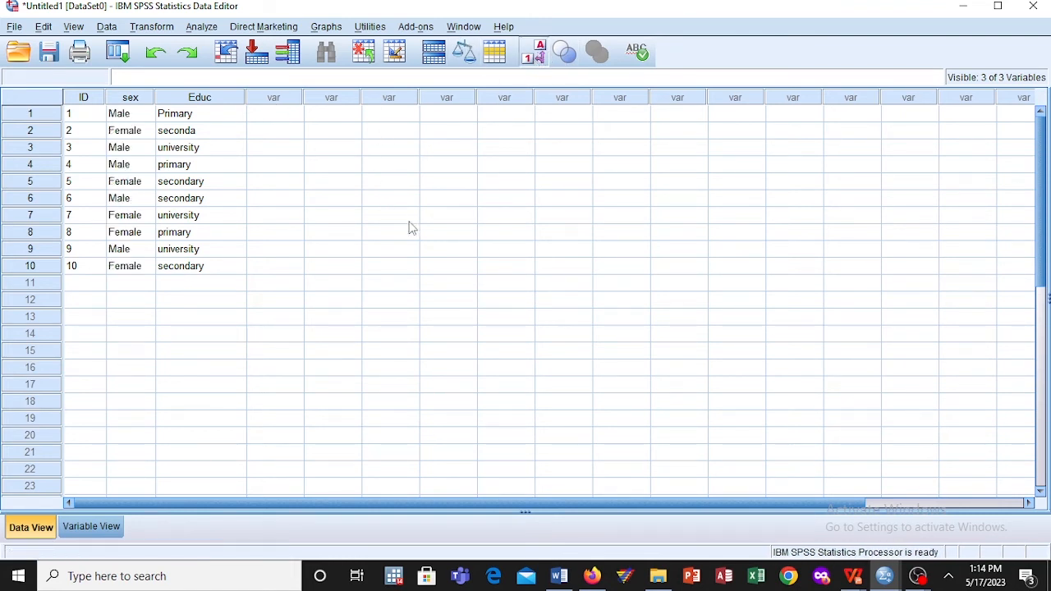
Step: Start a Frequencies analysis with Sex/Gender as the variable to analyse
click(201, 27)
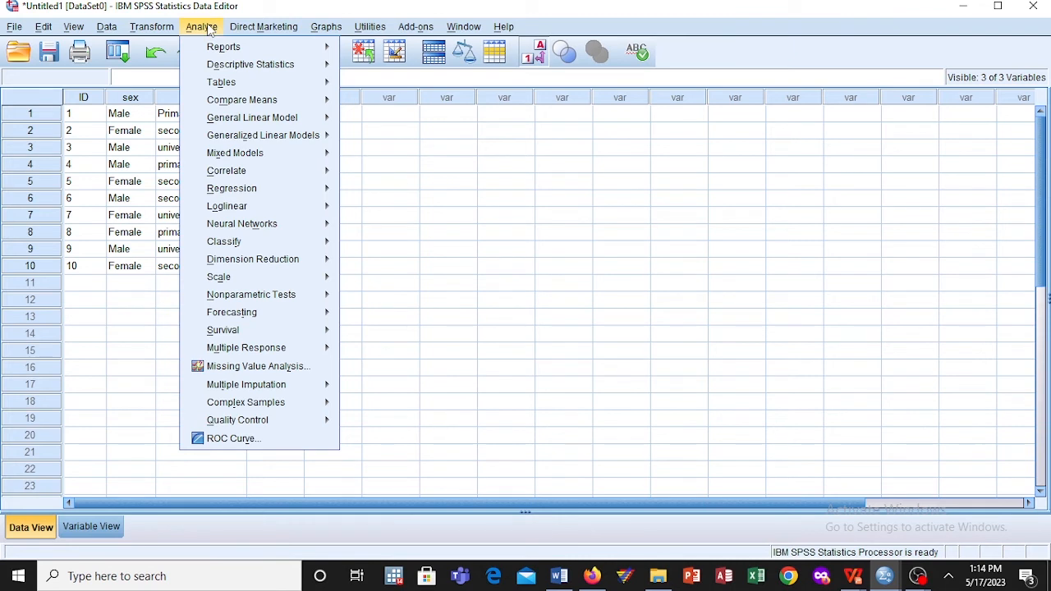
mouse_move(269, 69)
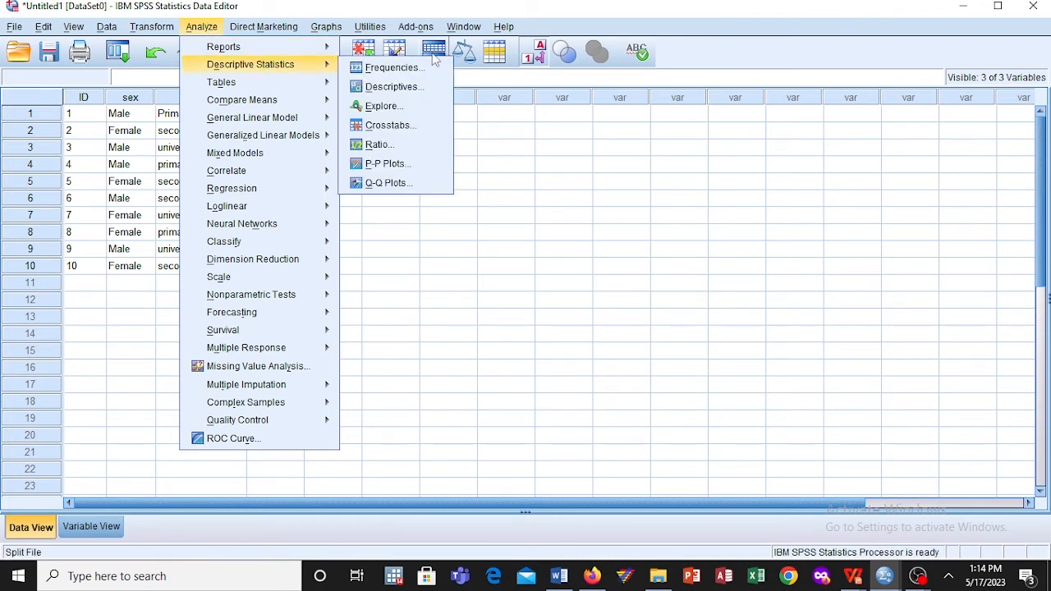
click(410, 69)
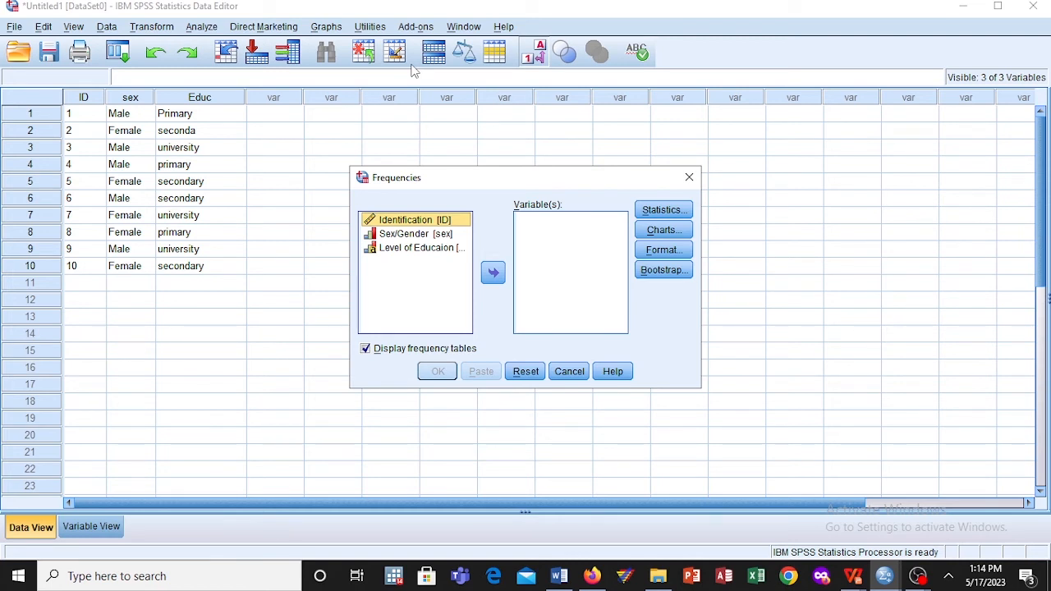
click(403, 236)
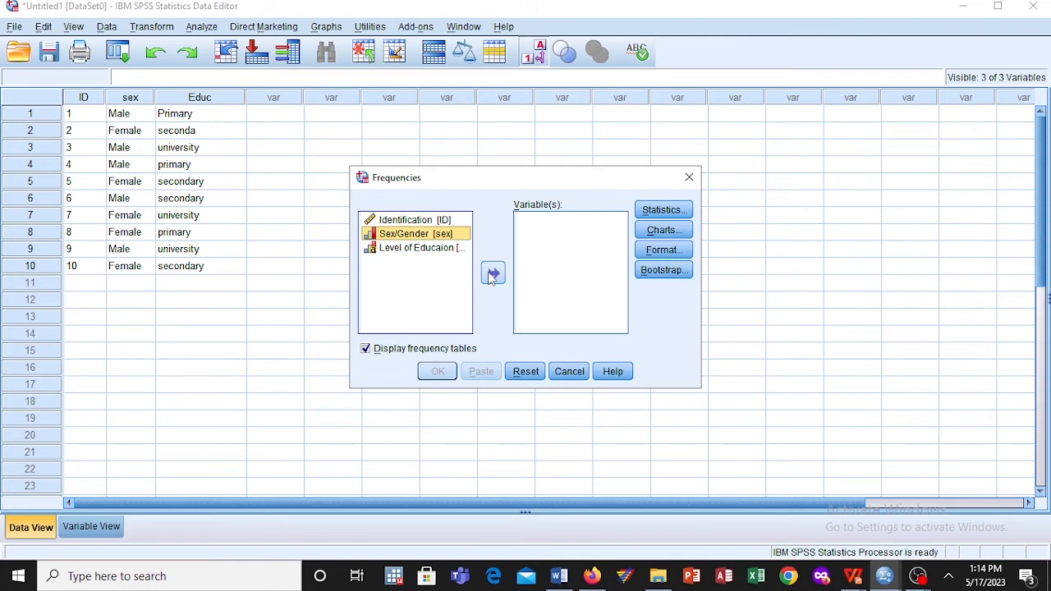
click(494, 275)
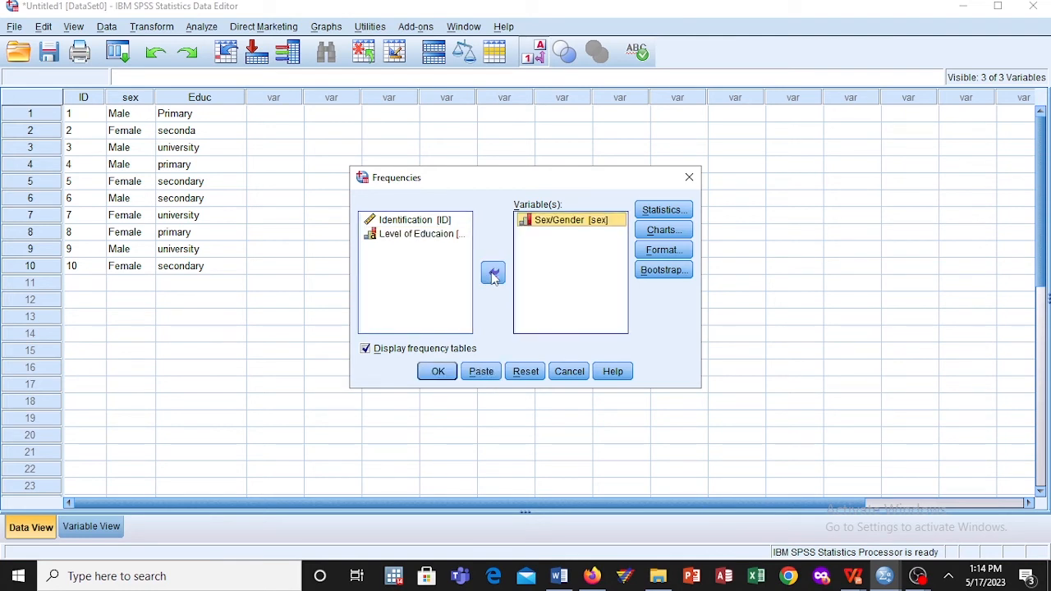
Step: Add bar charts with percentages as chart values to the Frequencies analysis and run it
click(661, 231)
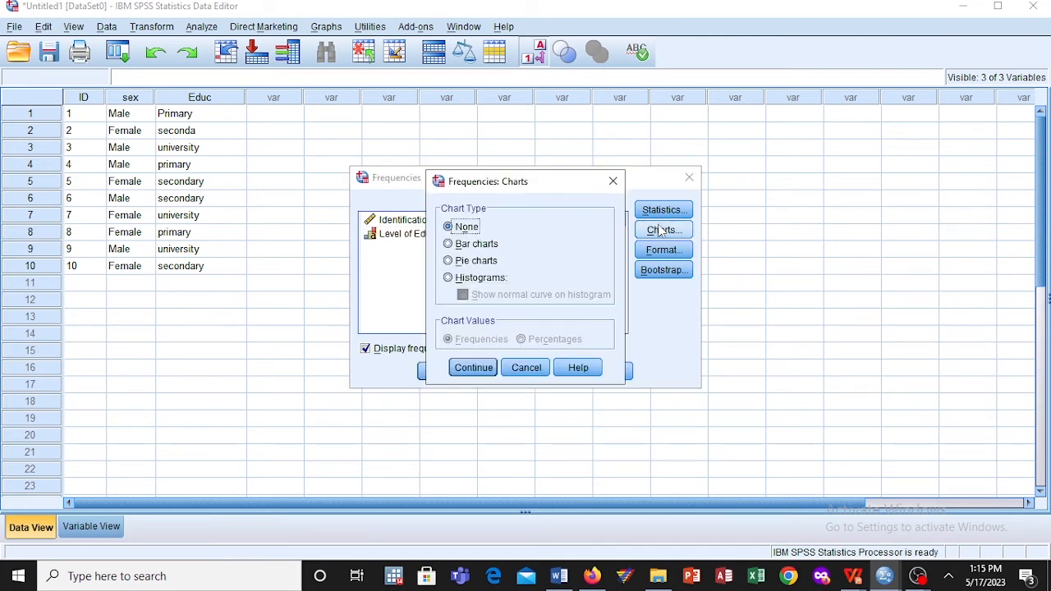
click(453, 262)
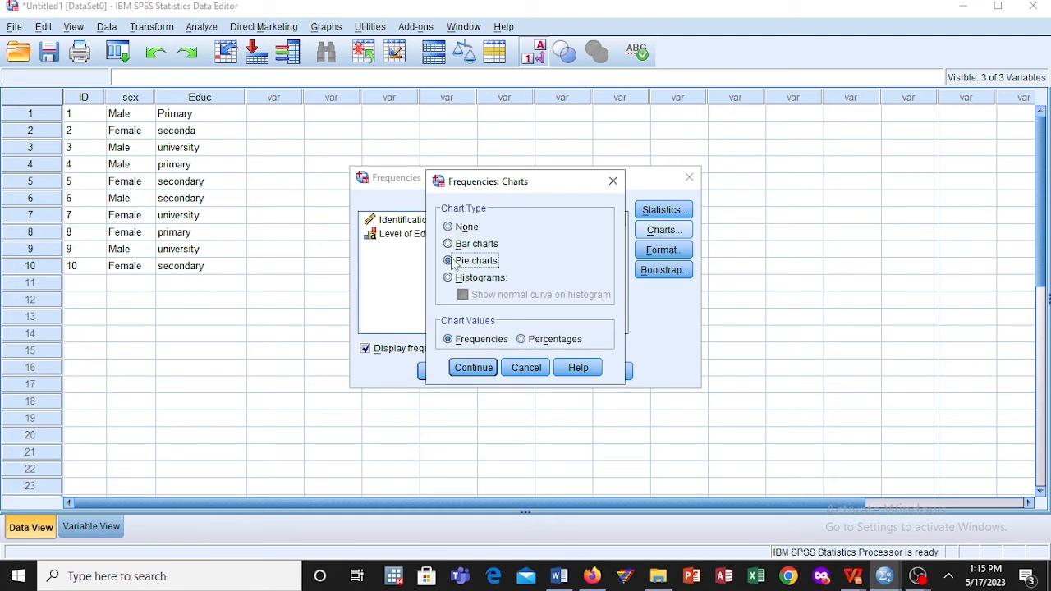
click(449, 244)
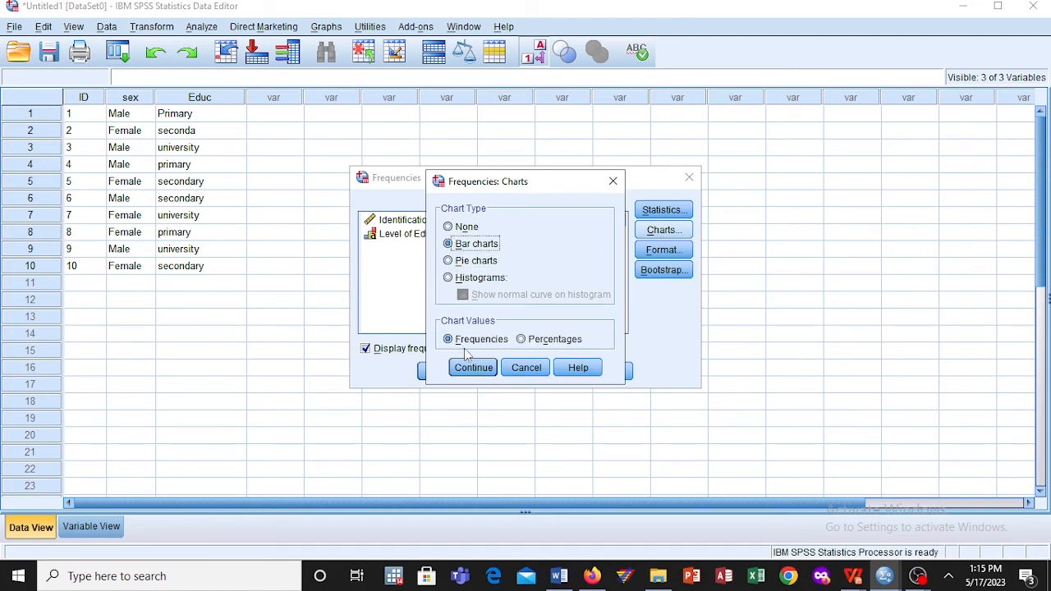
click(521, 341)
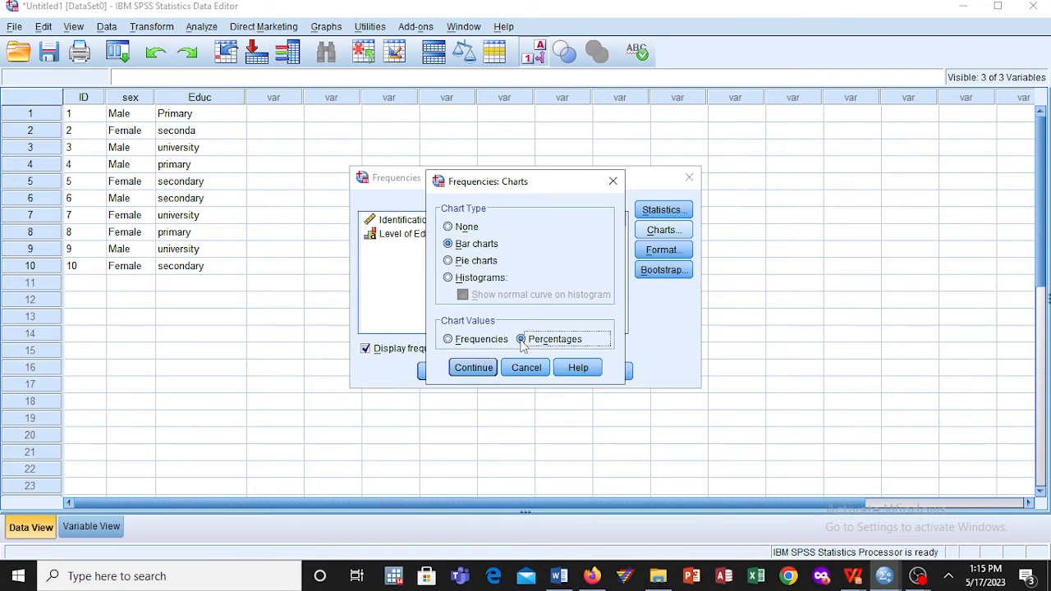
click(470, 369)
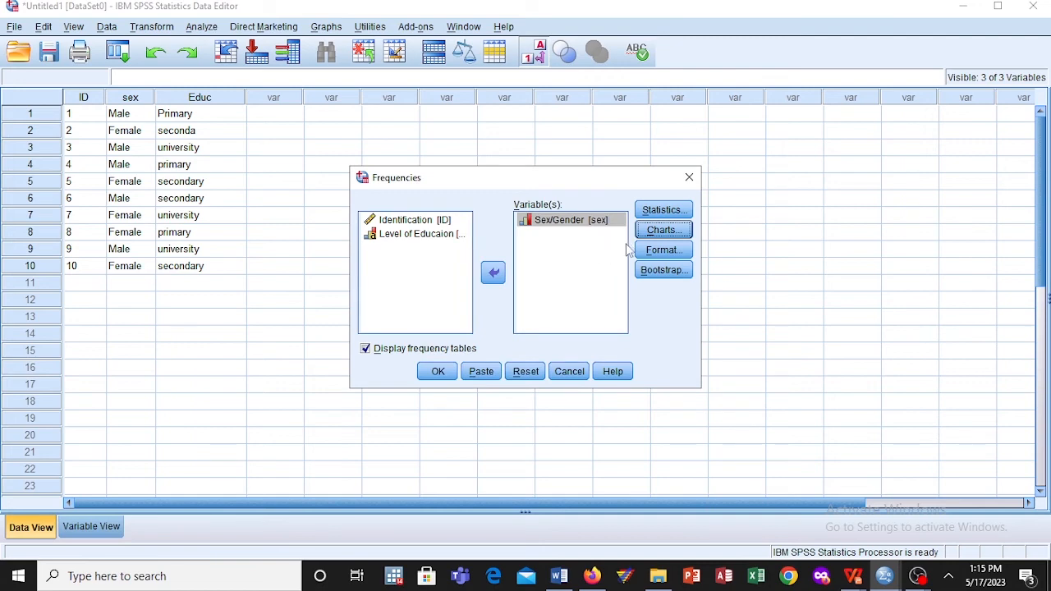
click(435, 371)
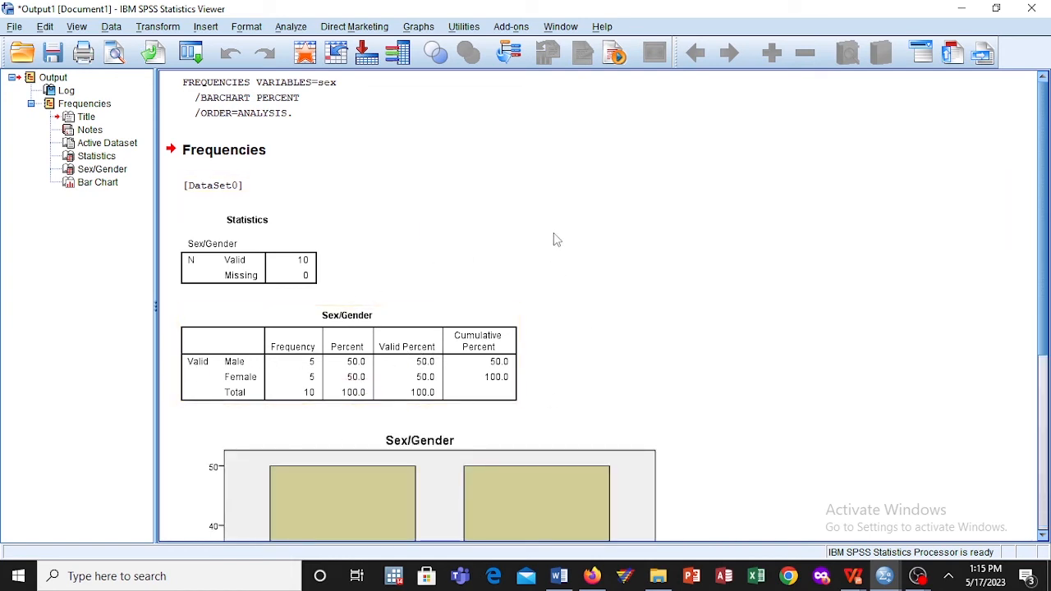
Step: Examine the Sex/Gender frequency table and bar chart in the output, and return to the Untitled1 data sheet
click(1044, 534)
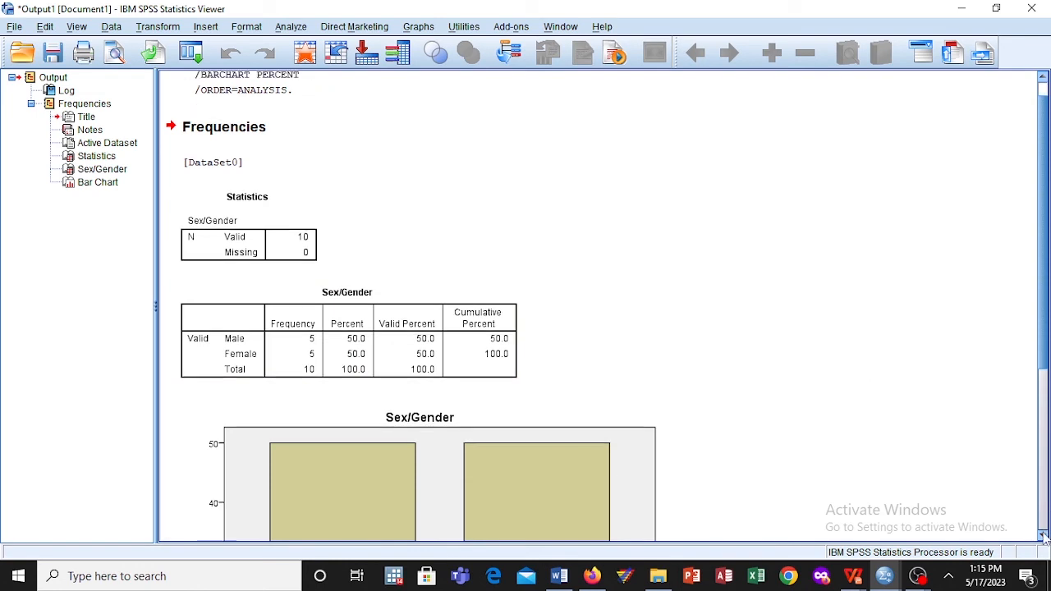
click(1044, 535)
click(1044, 536)
click(1044, 536)
click(1044, 536)
click(1044, 535)
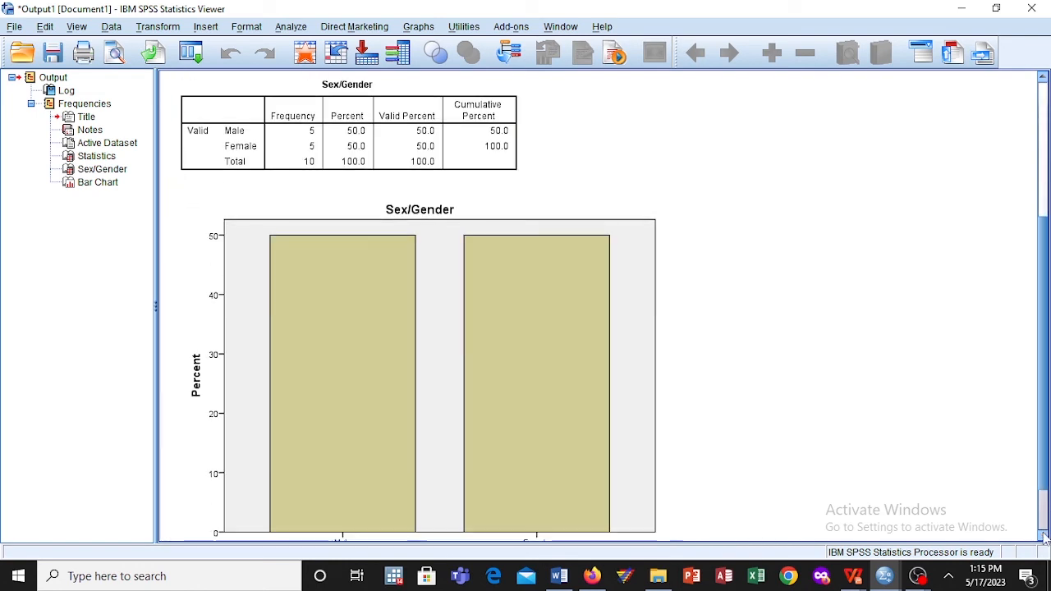
click(1044, 535)
click(1044, 535)
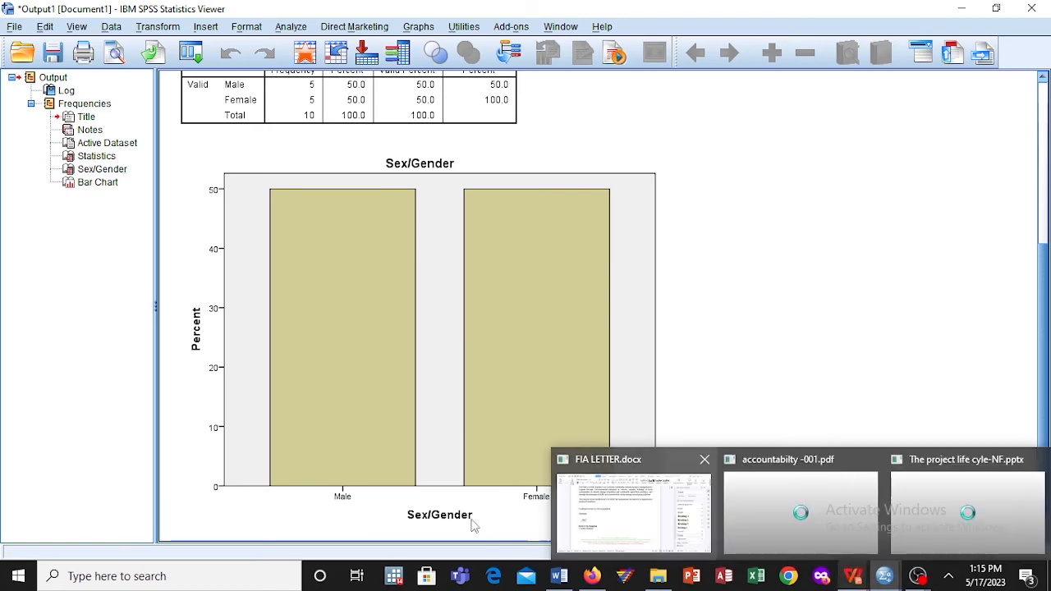
mouse_move(892, 578)
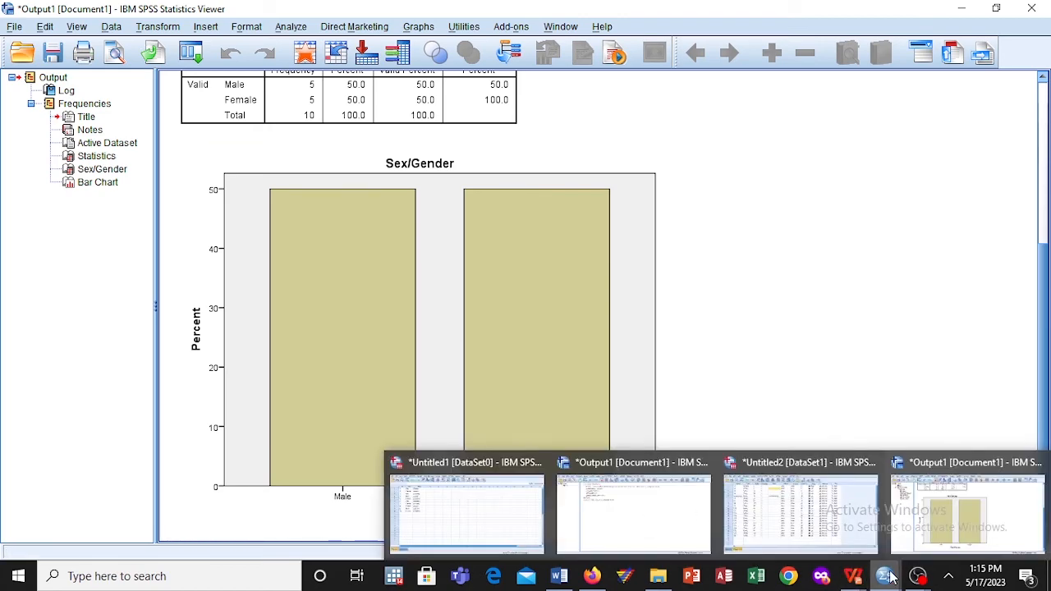
click(112, 27)
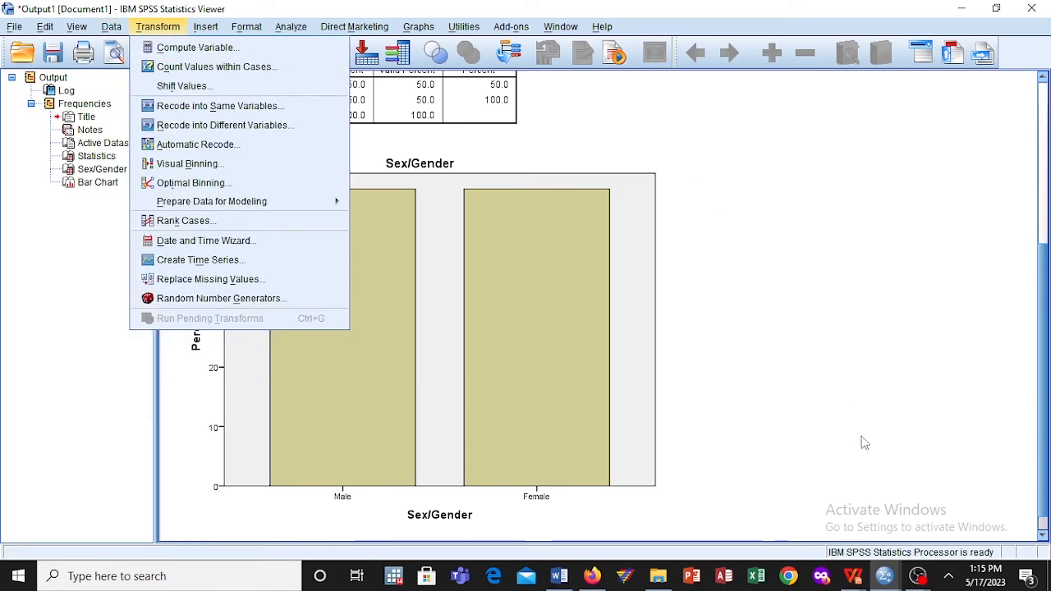
mouse_move(885, 578)
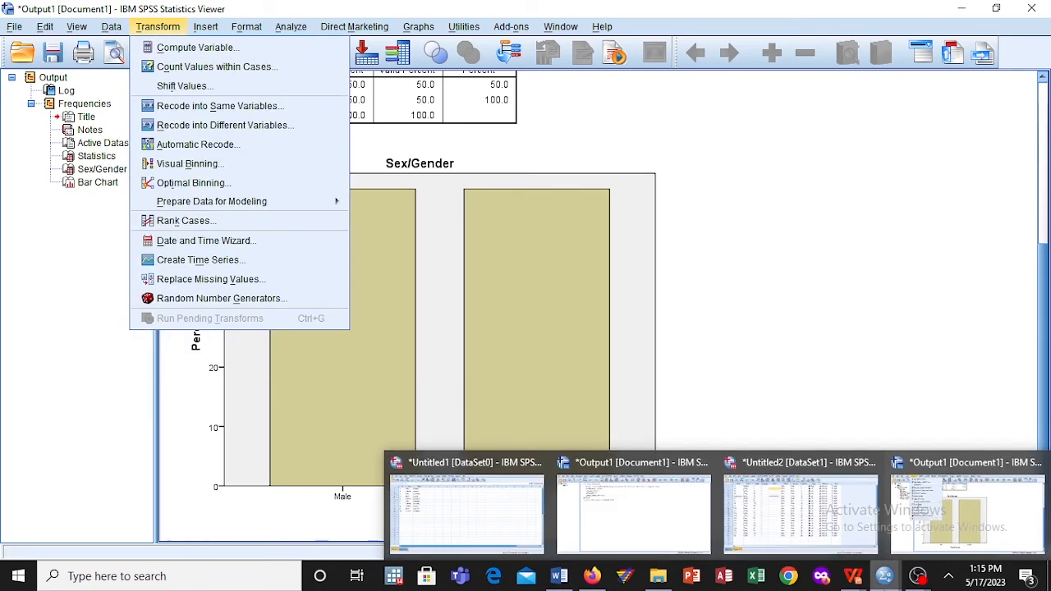
click(492, 508)
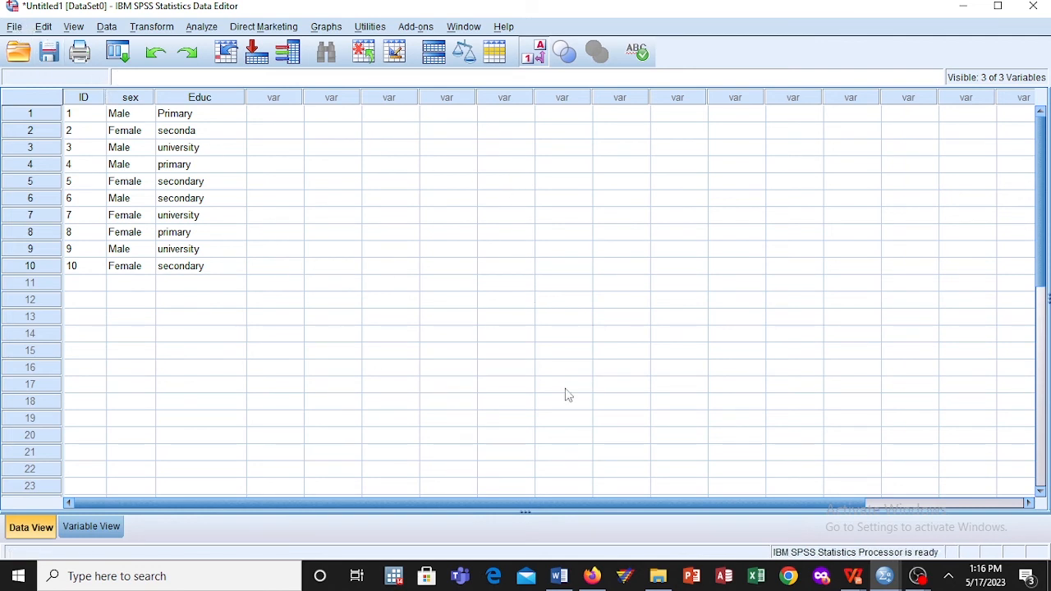
mouse_move(891, 583)
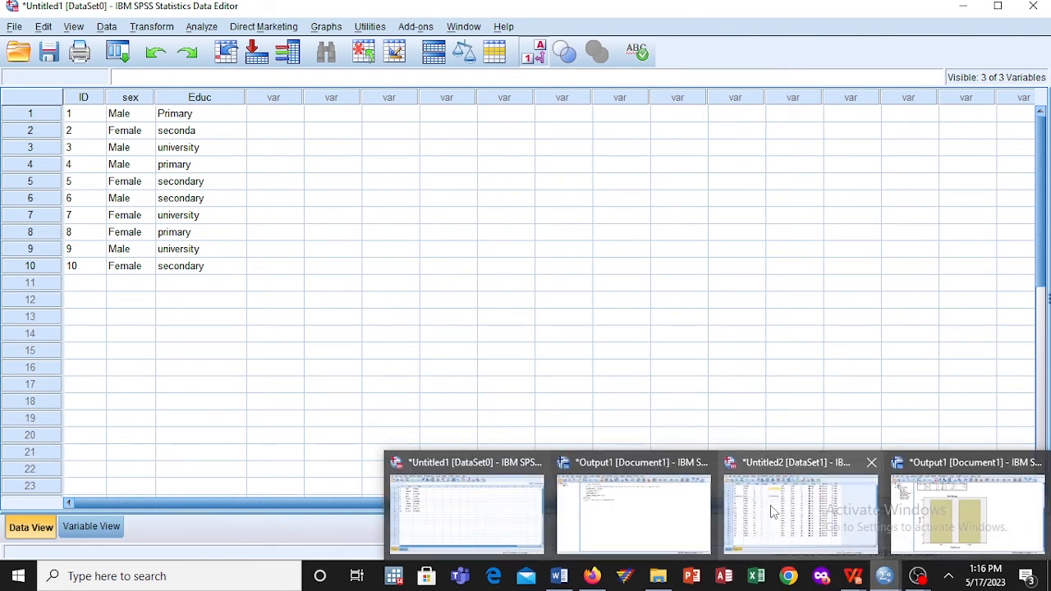
click(429, 516)
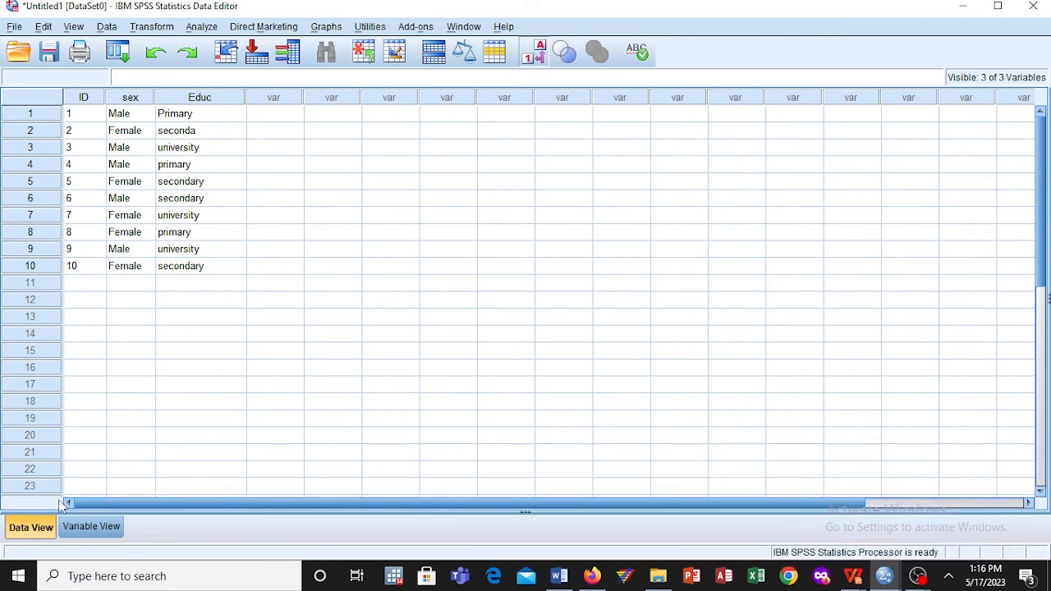
Step: Start opening a data file and limit the file type to Excel (*.xls, *.xlsx, *.xlsm)
click(16, 27)
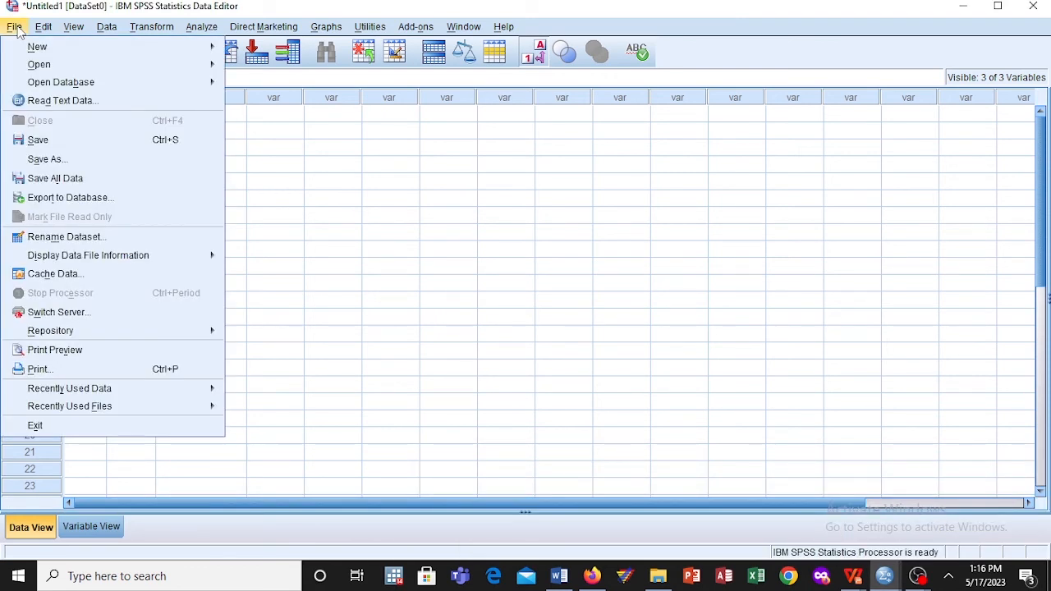
mouse_move(148, 64)
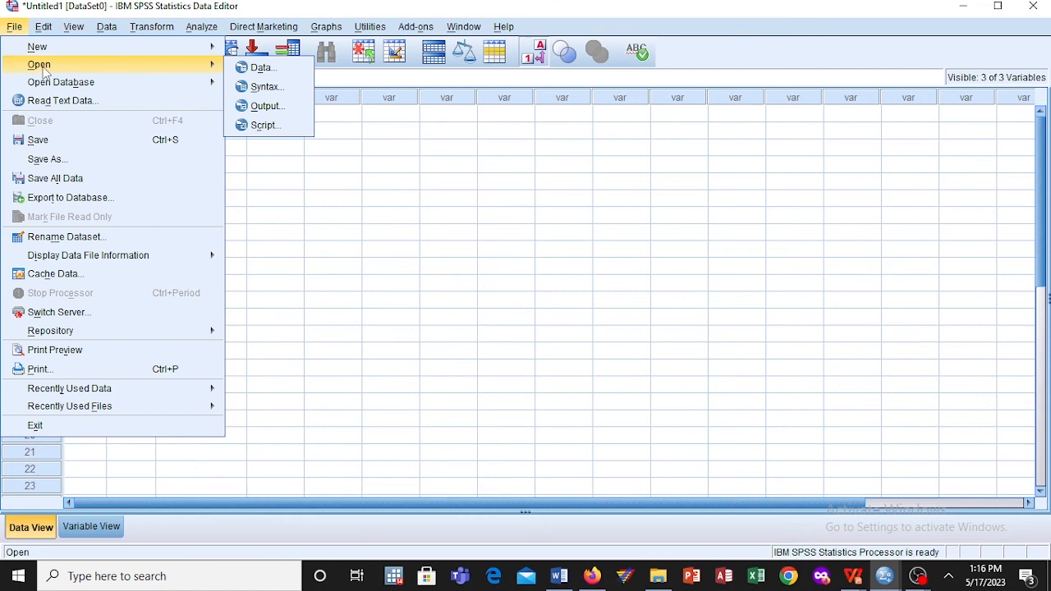
click(292, 68)
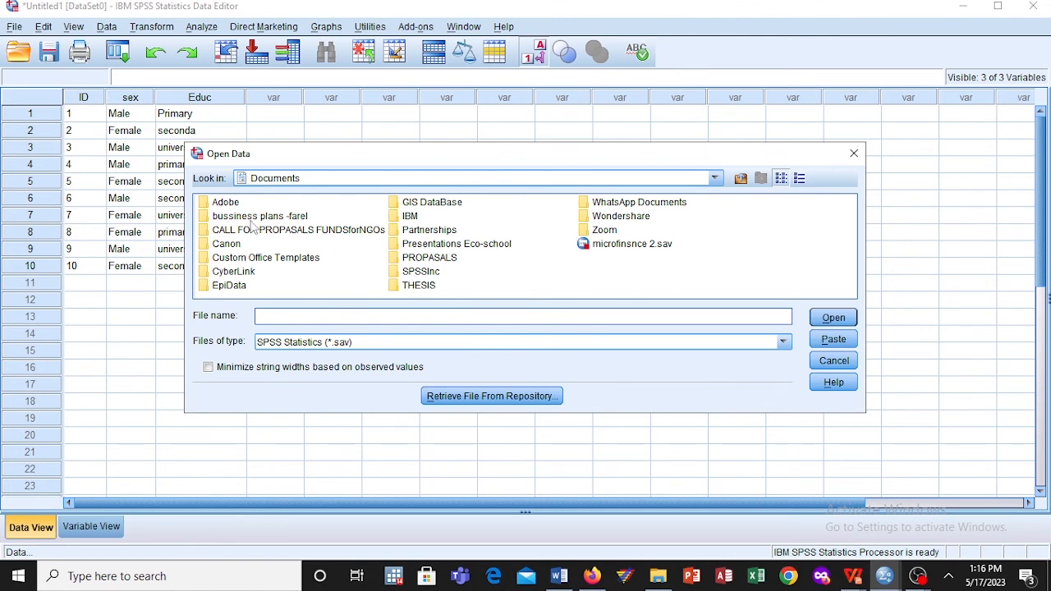
click(783, 343)
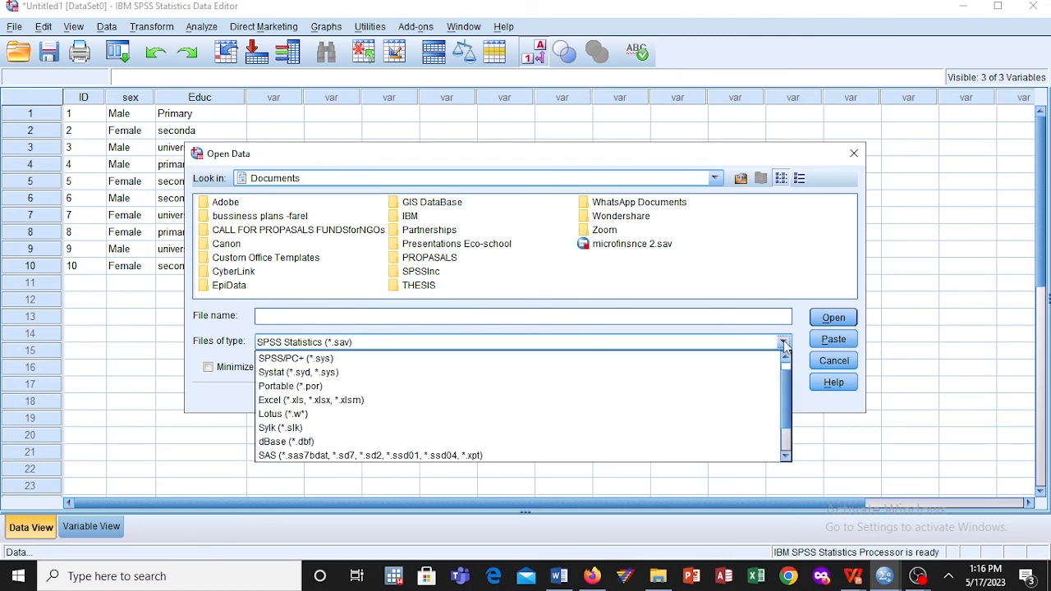
click(348, 401)
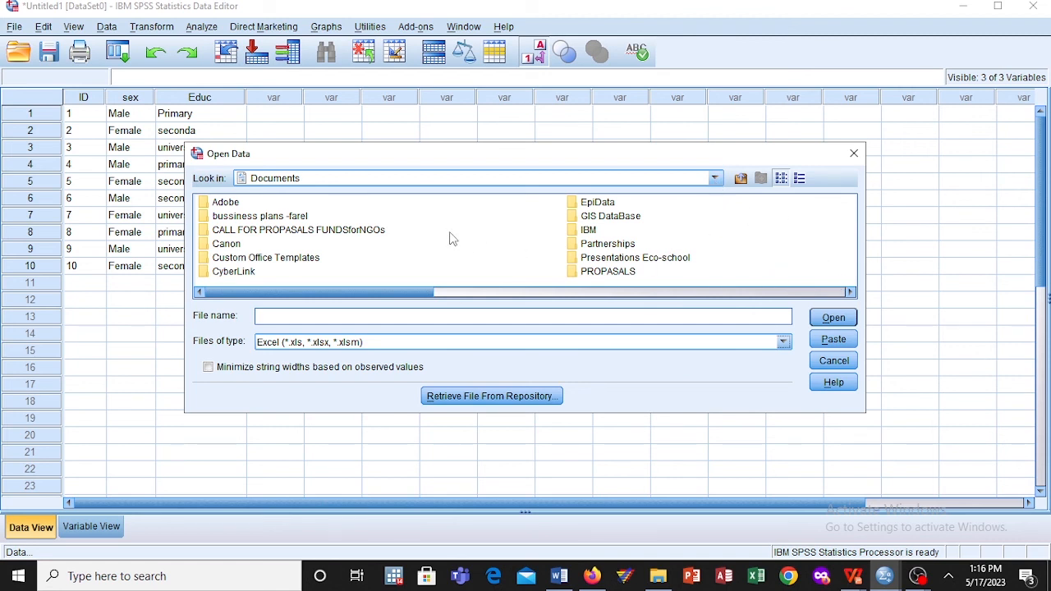
Step: Browse to the new data set -Busia folder inside the ecoschools folder on the Desktop
click(714, 178)
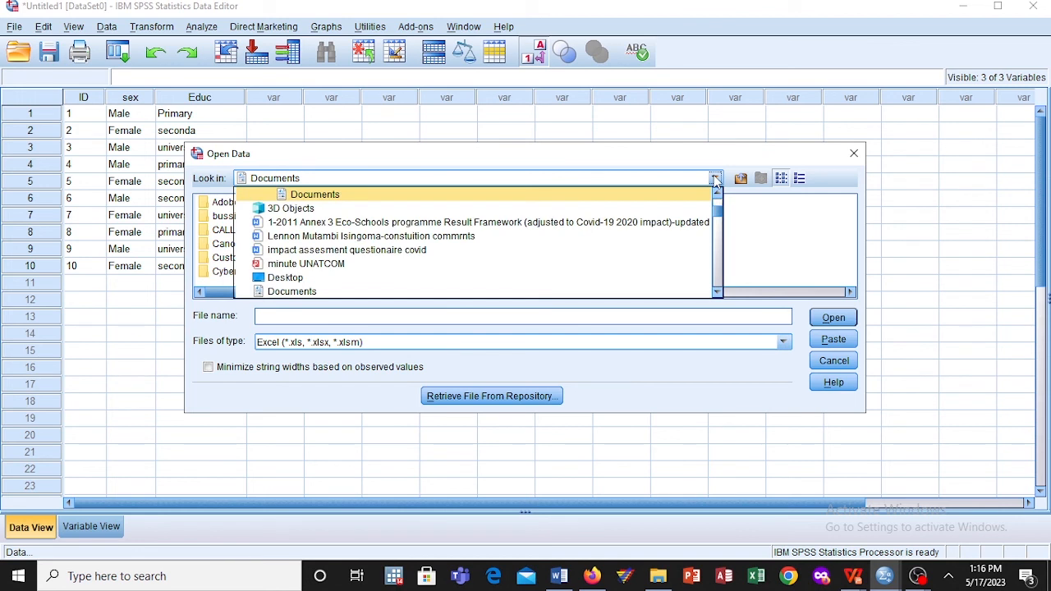
click(312, 279)
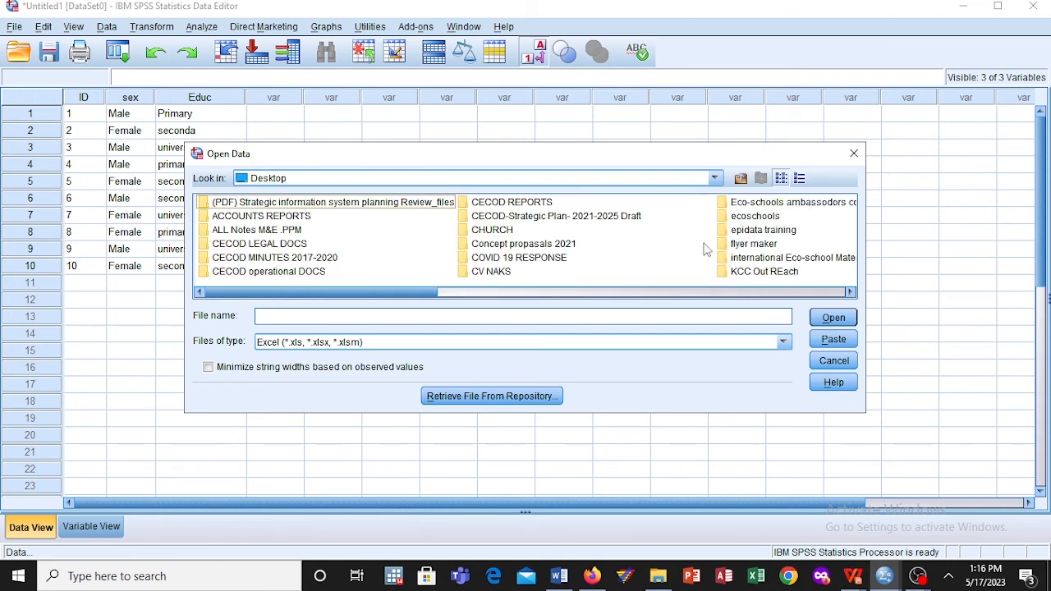
click(851, 292)
click(851, 292)
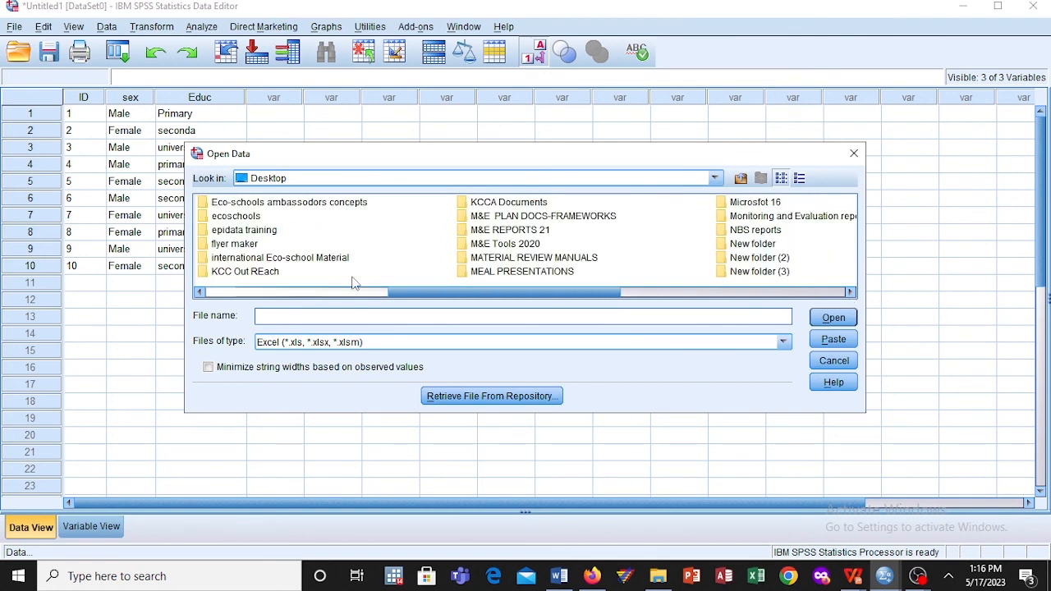
double_click(245, 218)
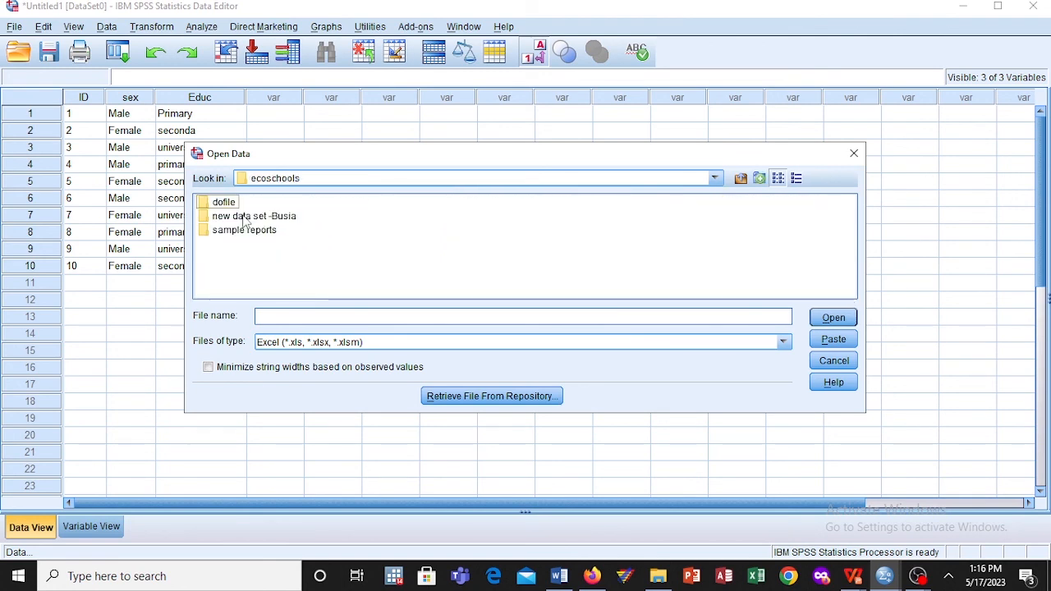
double_click(258, 218)
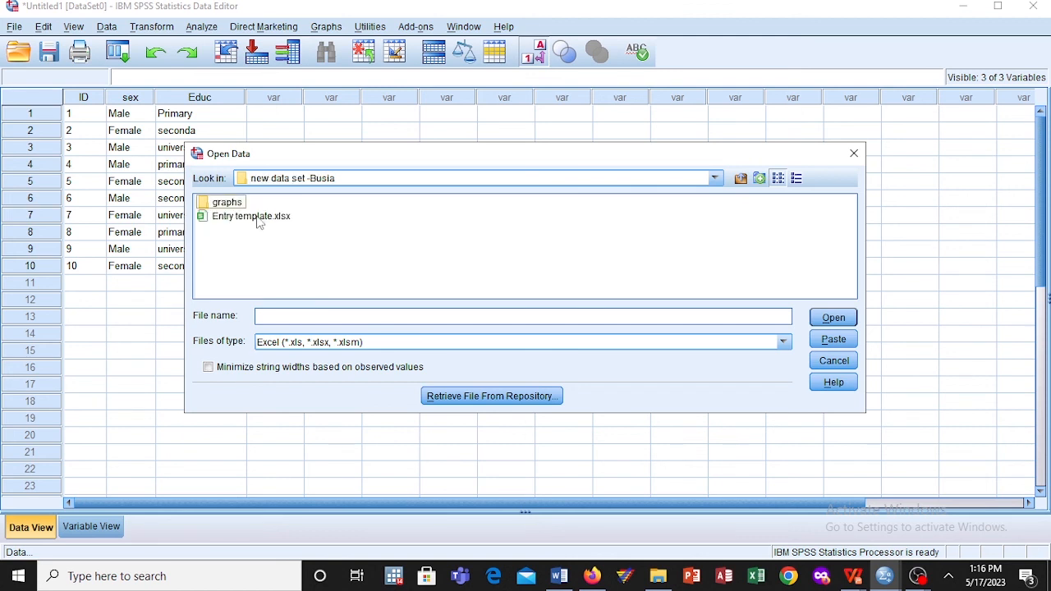
Step: Open Entry template.xlsx from Sheet1 [A1:U62], reading variable names from the first row of data
click(259, 218)
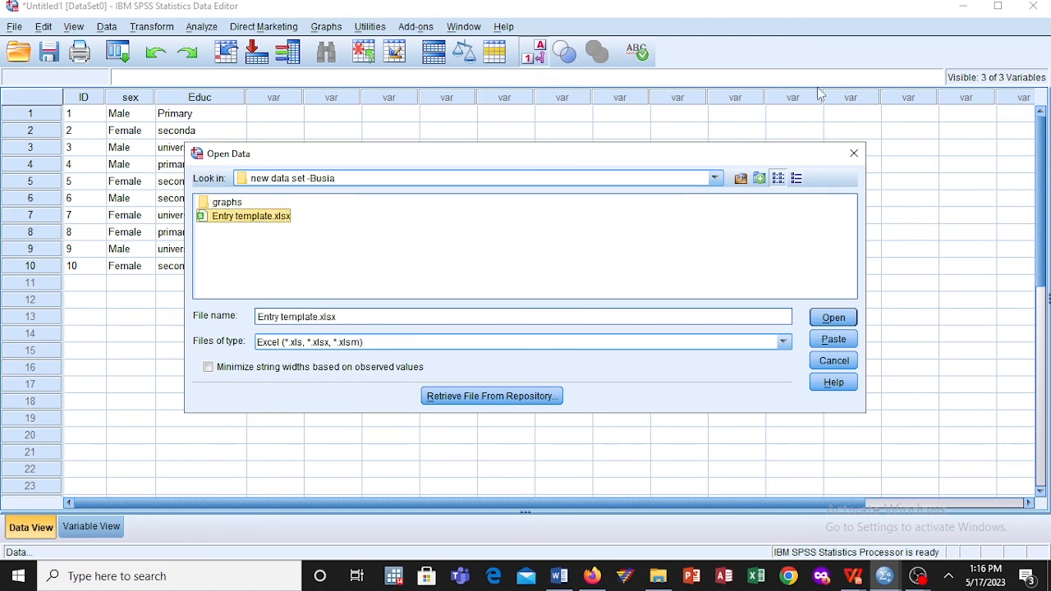
click(834, 318)
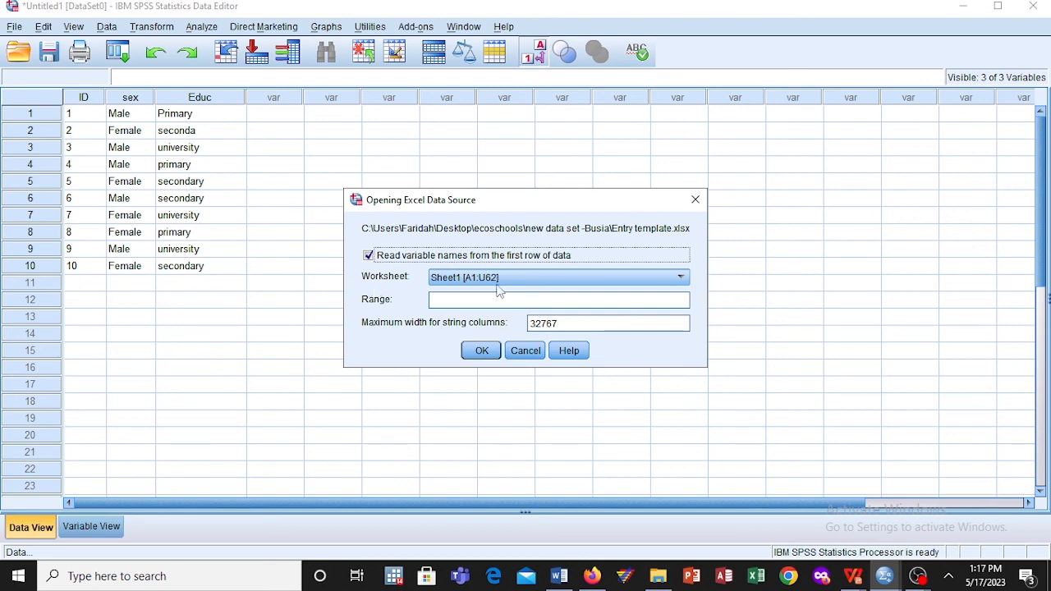
click(483, 351)
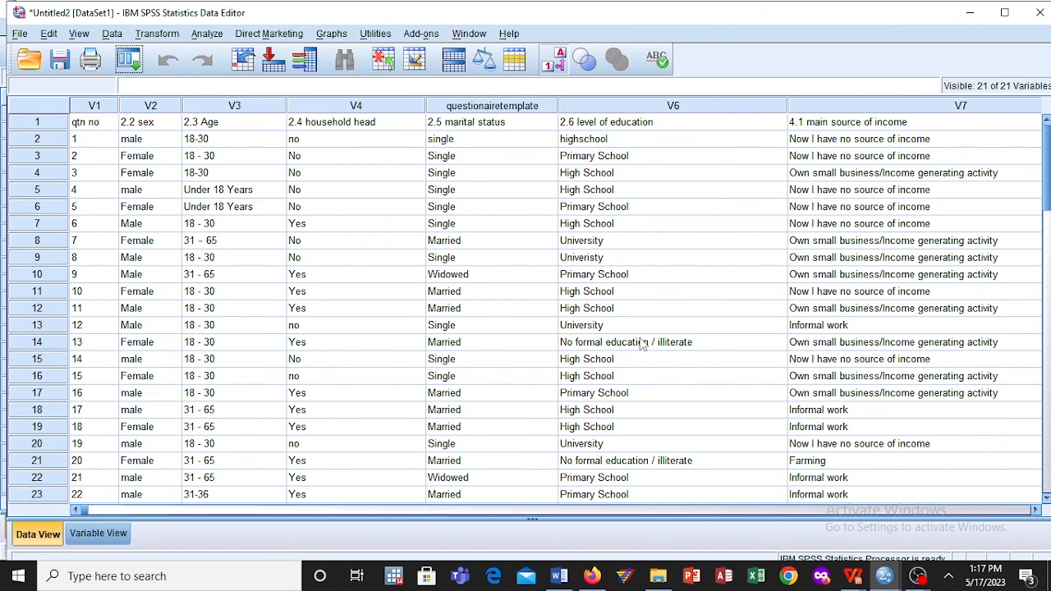
mouse_move(918, 576)
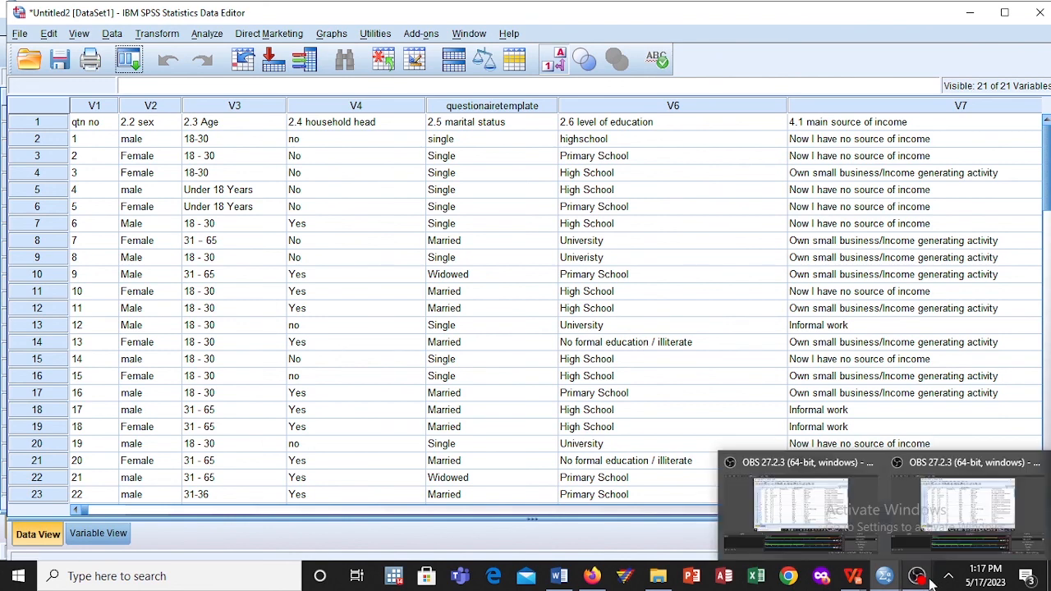
click(844, 485)
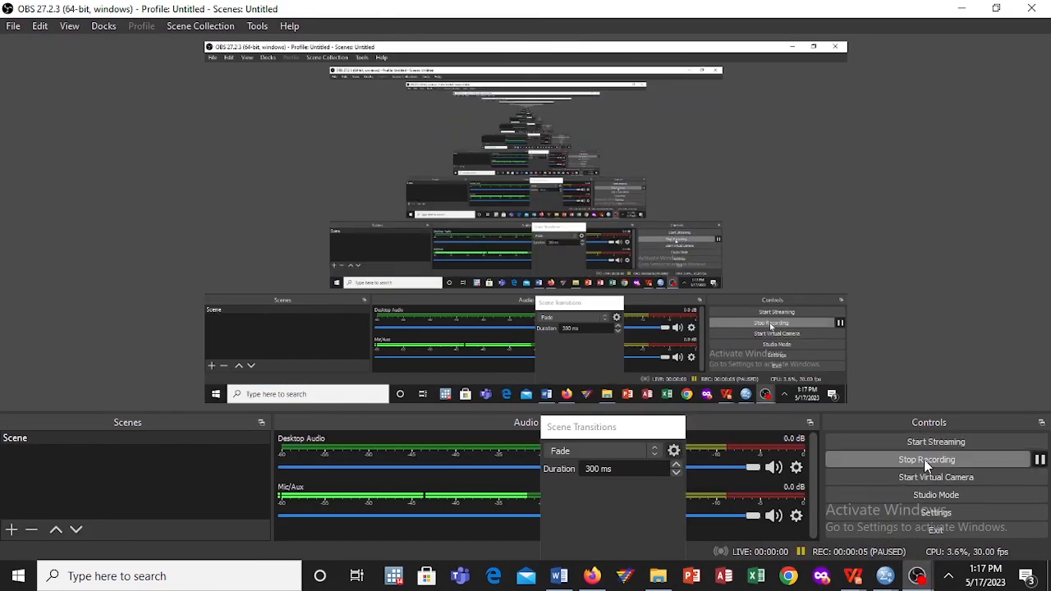